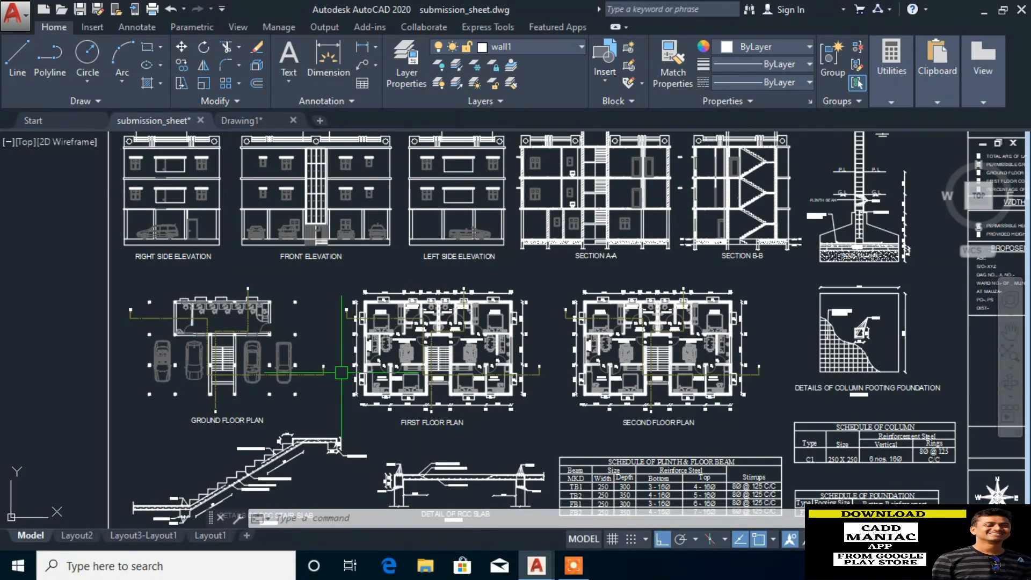
Step: Switch to the Drawing1 floor plan and create a new layer named column
scroll(341, 372, down, 2)
click(253, 119)
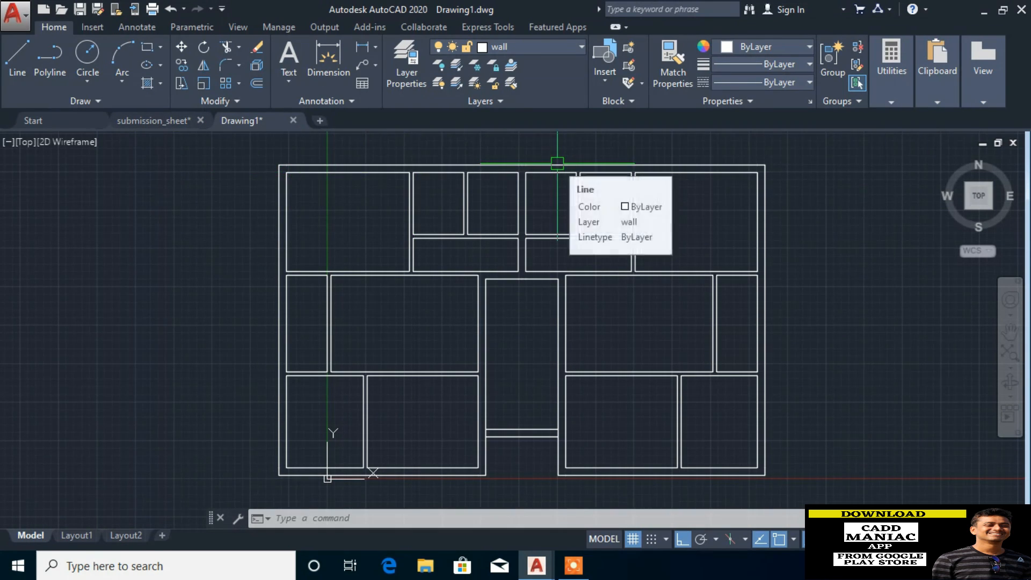
mouse_move(292, 159)
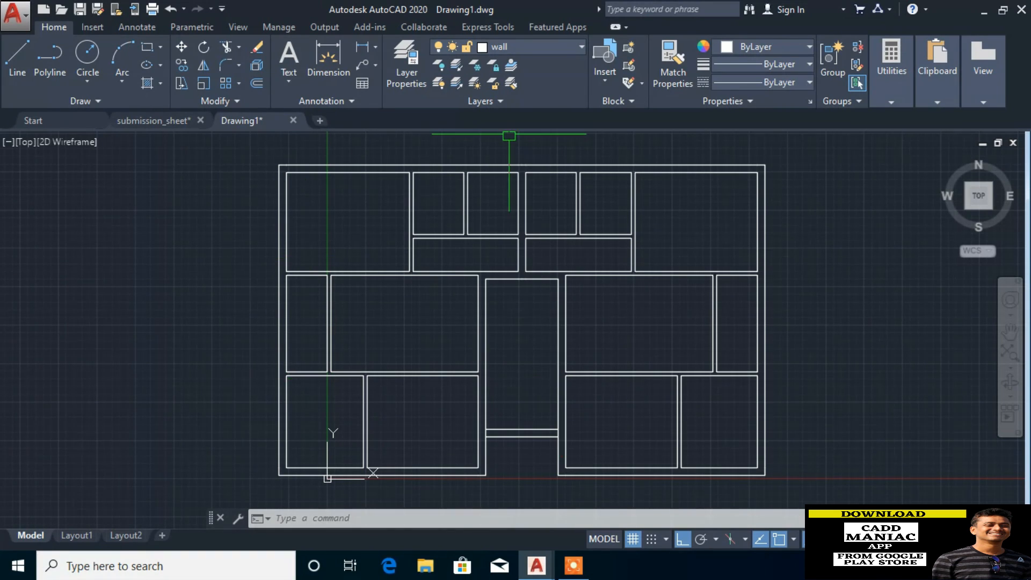
text(layer)
key(Return)
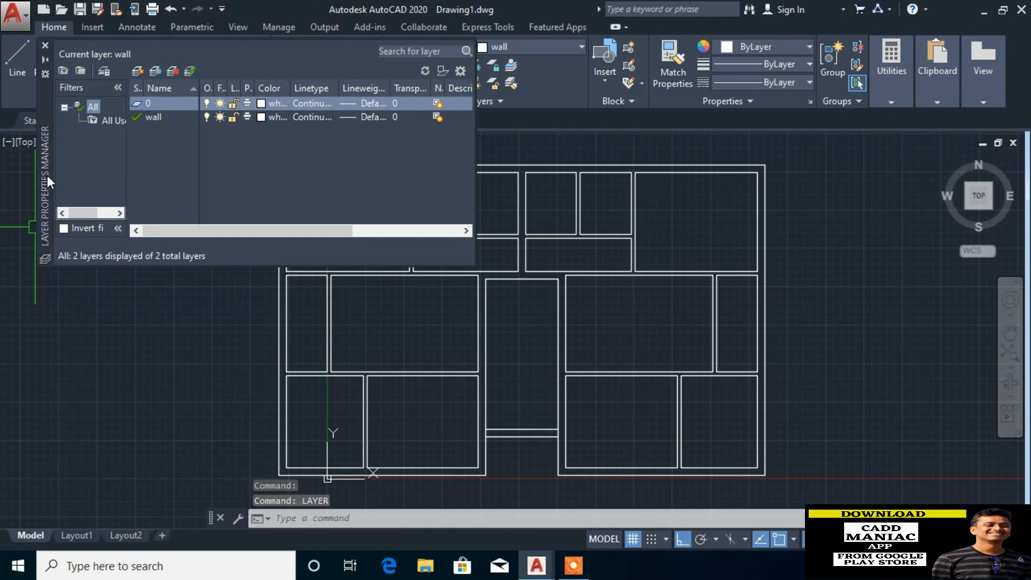
click(137, 72)
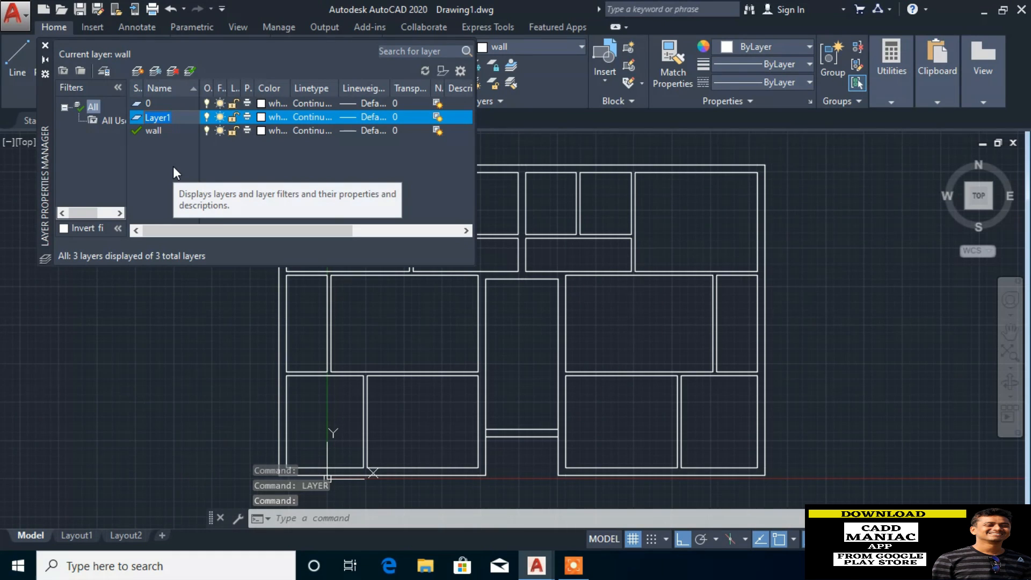
text(column)
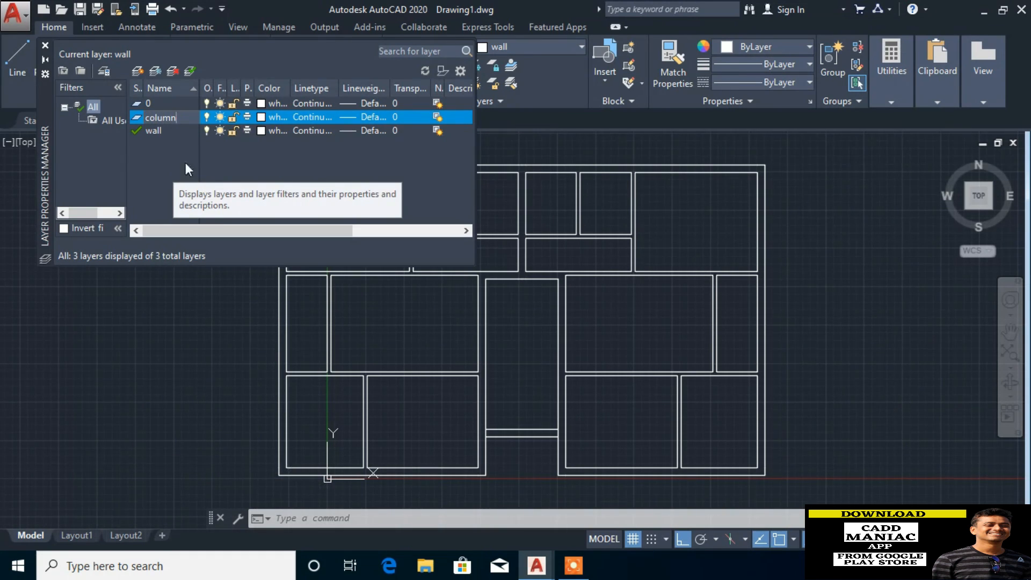
Step: Set the column layer's color to index 70 and make it the current layer
click(261, 117)
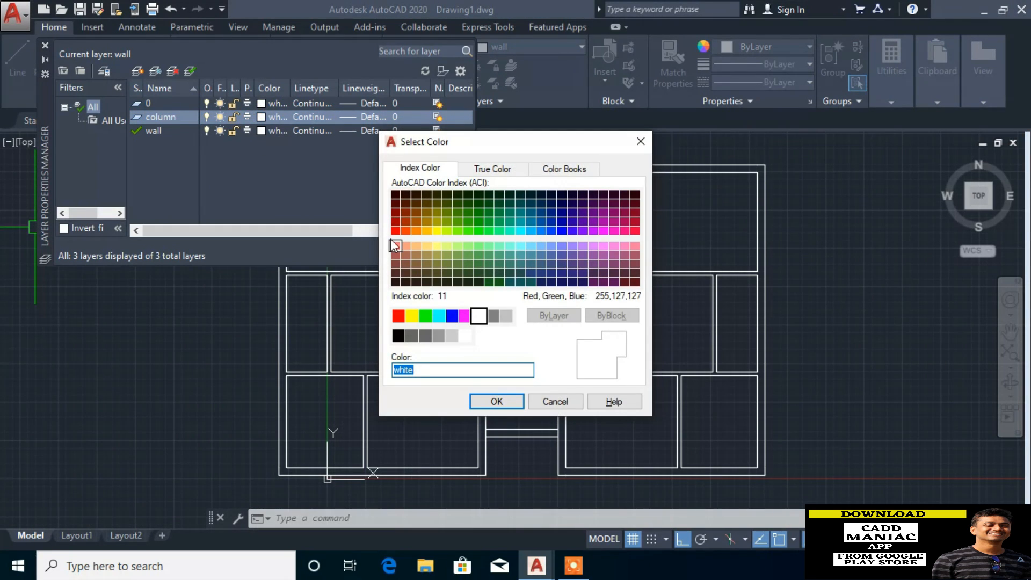
click(455, 231)
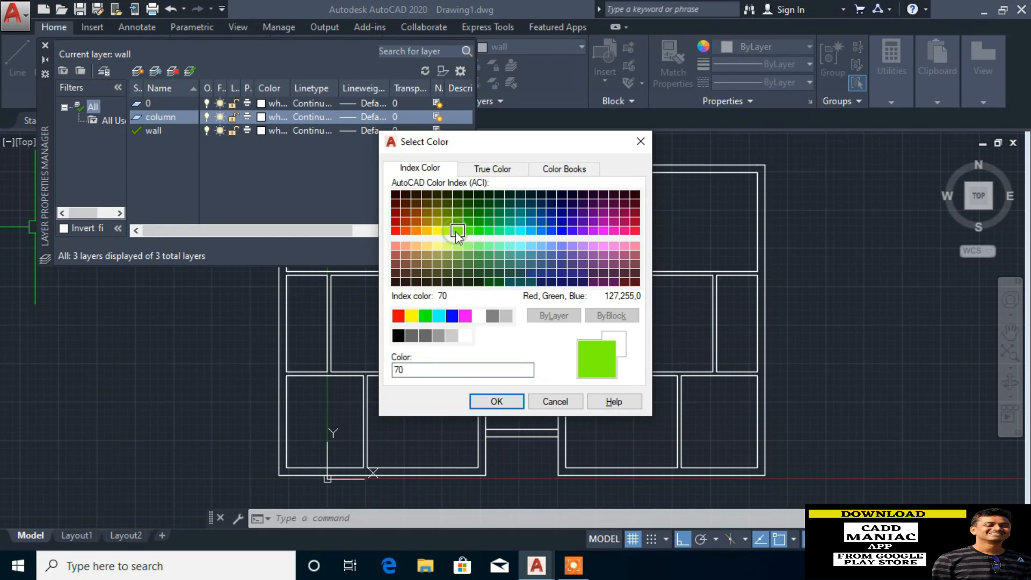
click(499, 400)
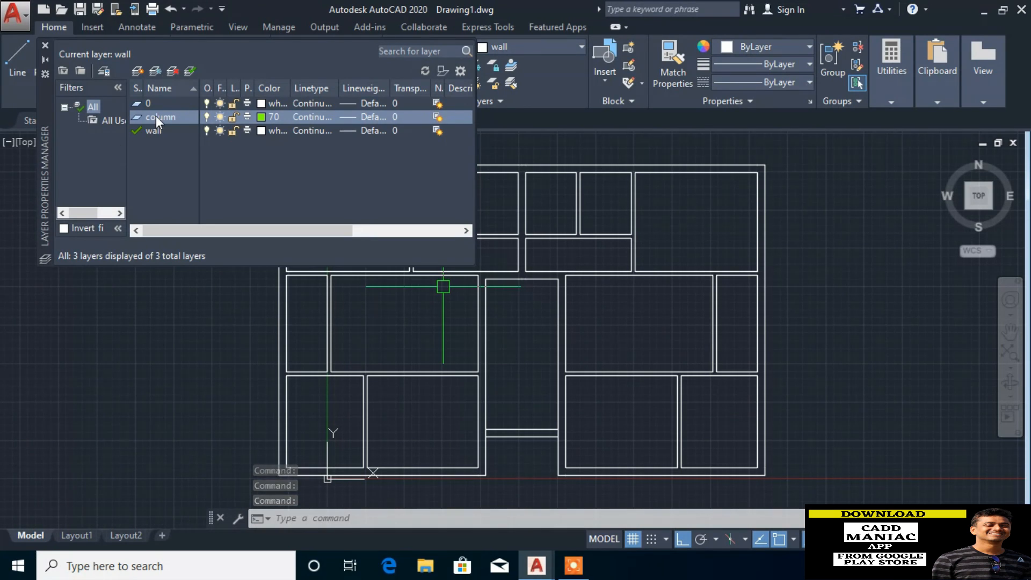
double_click(156, 115)
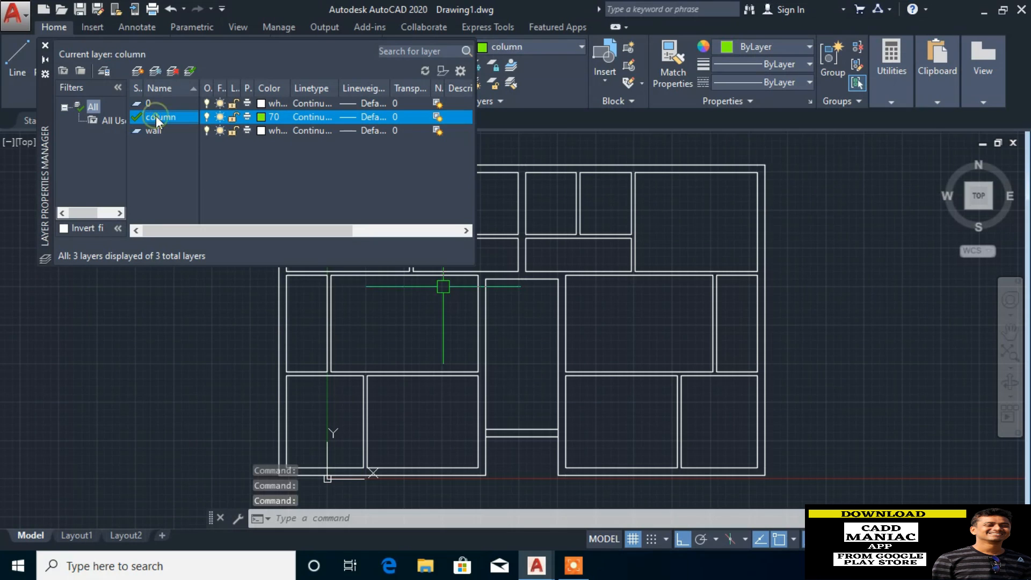
click(45, 46)
Step: Draw a 250 by 250 column rectangle inward from the floor plan's lower-left outer wall corner
scroll(623, 215, down, 2)
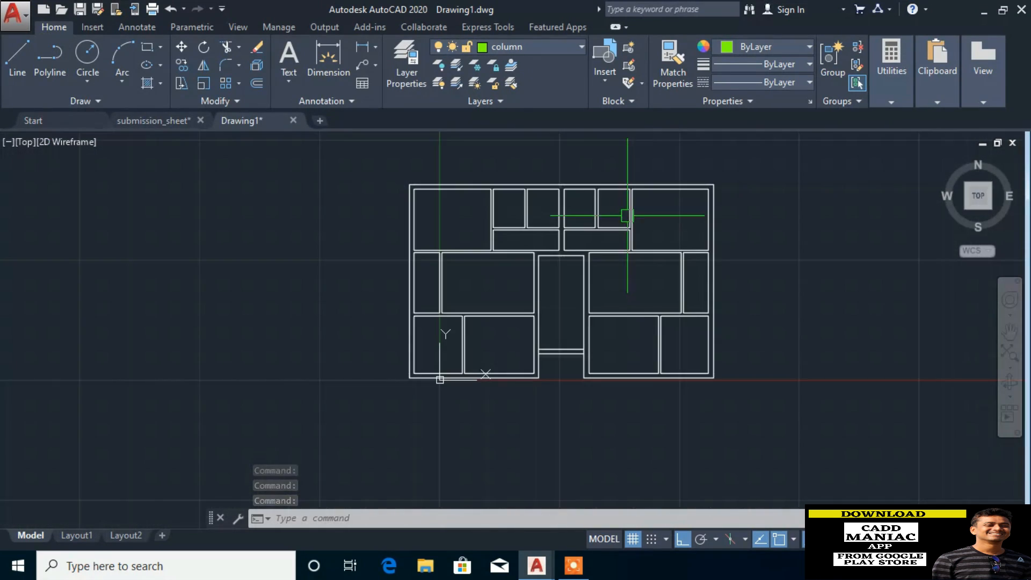
scroll(440, 381, up, 2)
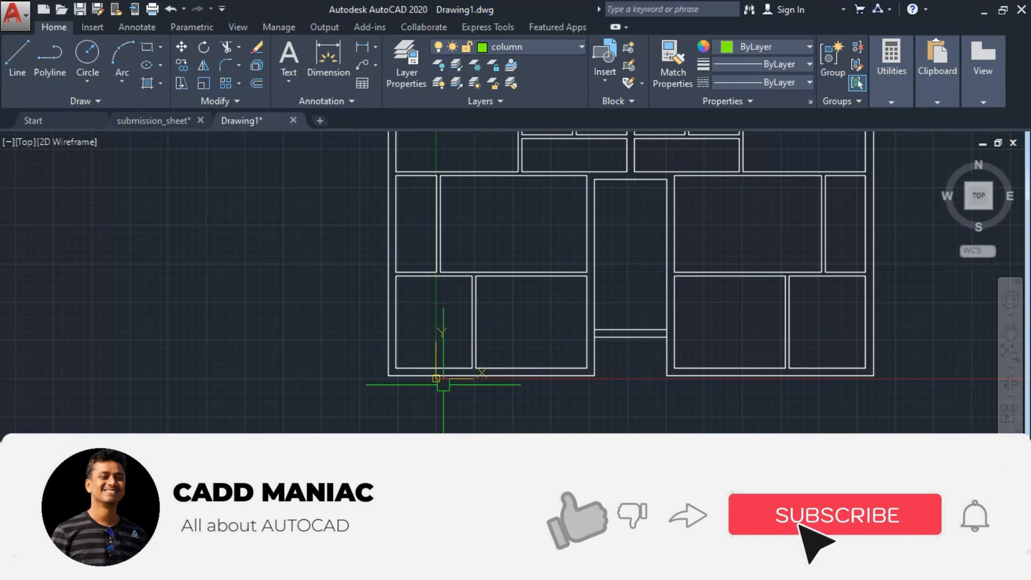
scroll(444, 383, up, 2)
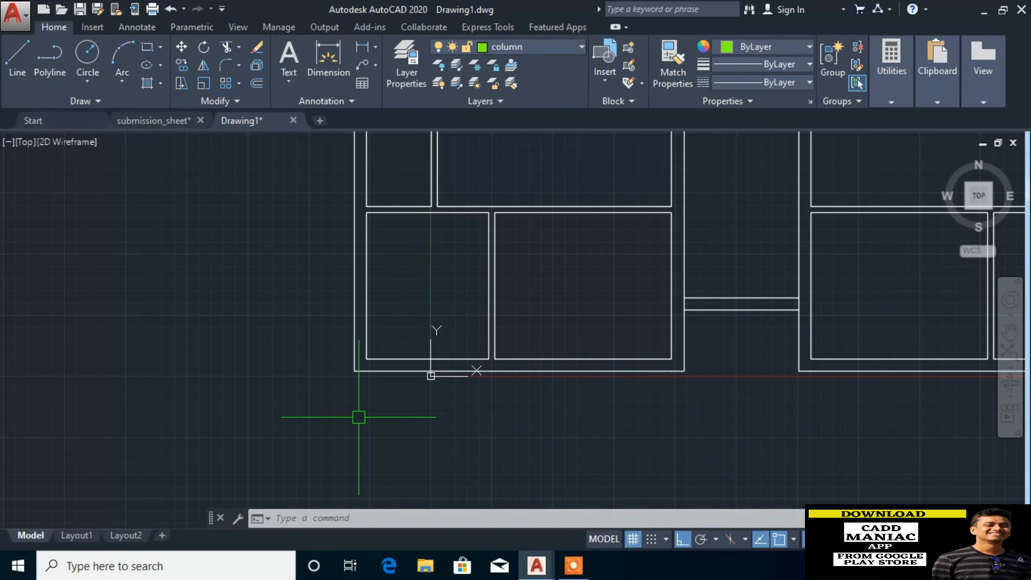
text(c)
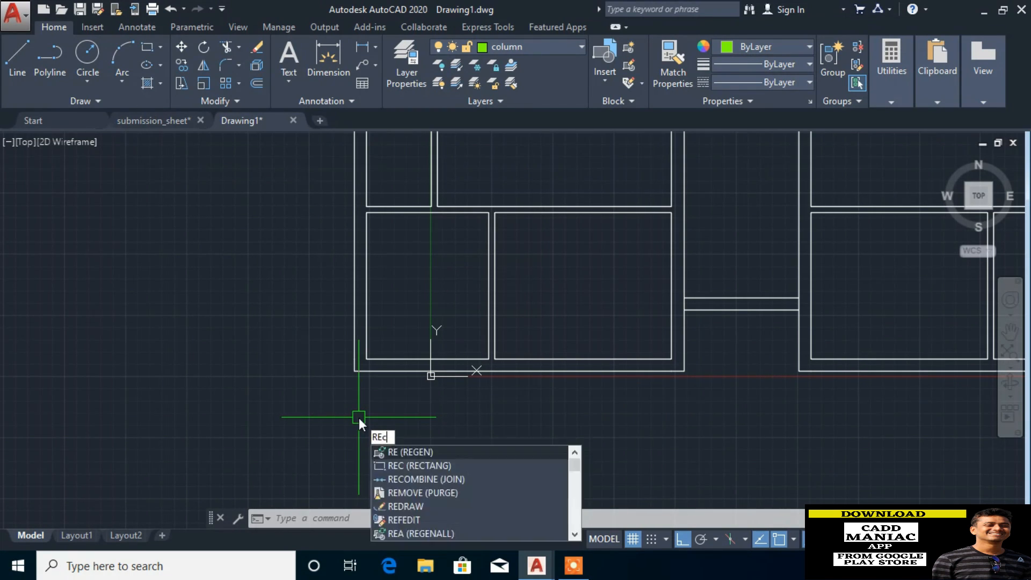
key(Return)
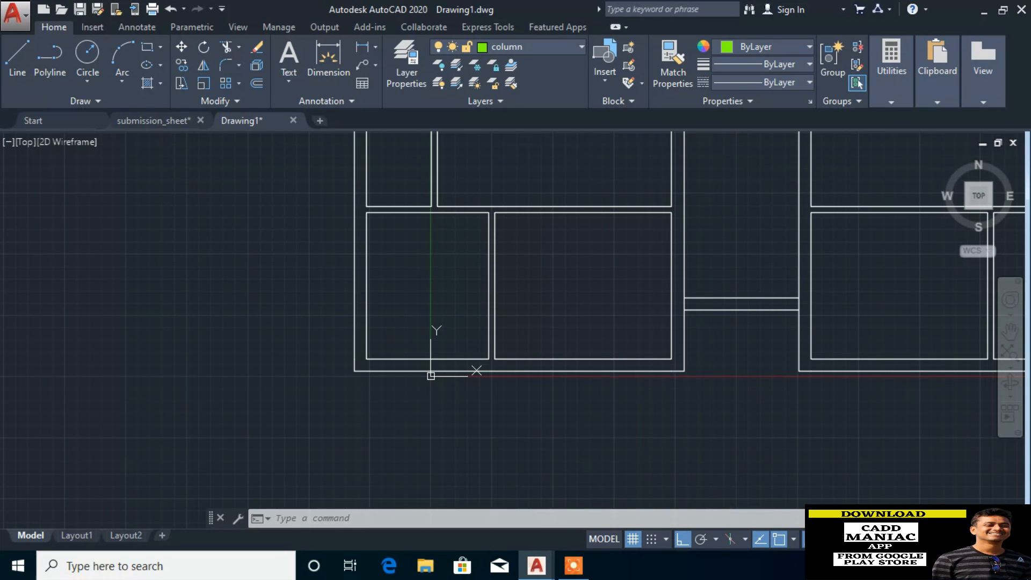
scroll(361, 379, up, 3)
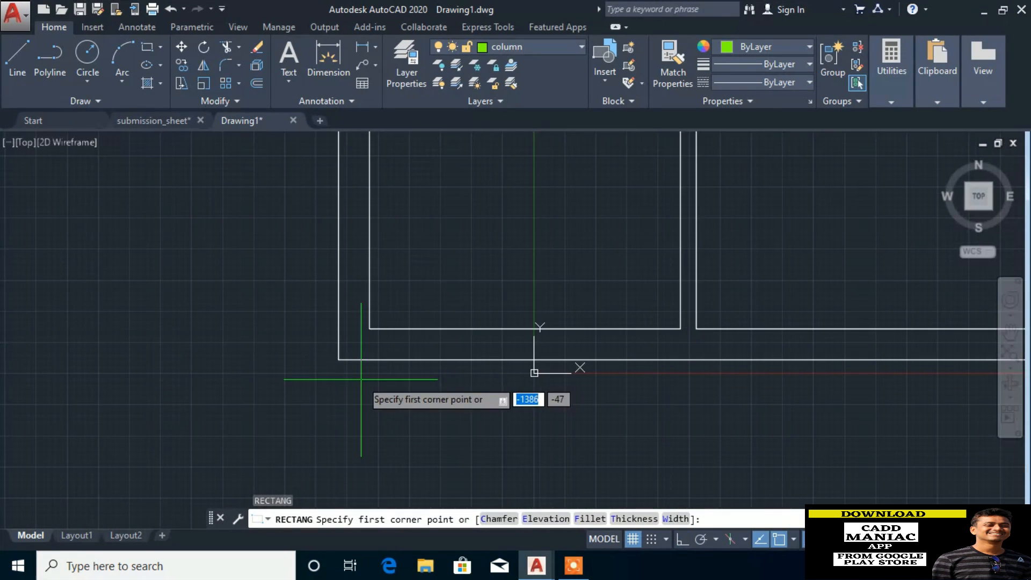
click(339, 358)
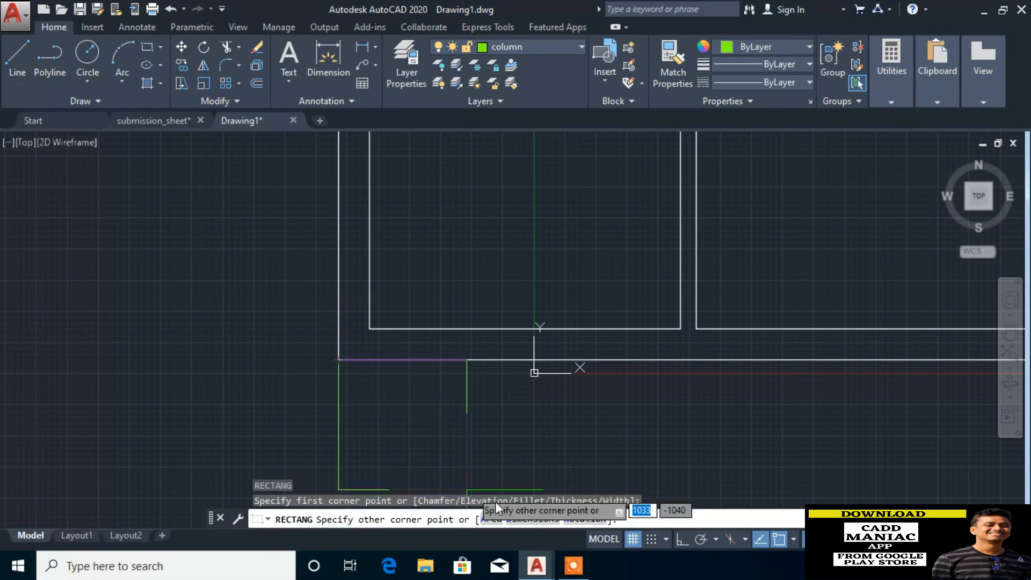
click(545, 519)
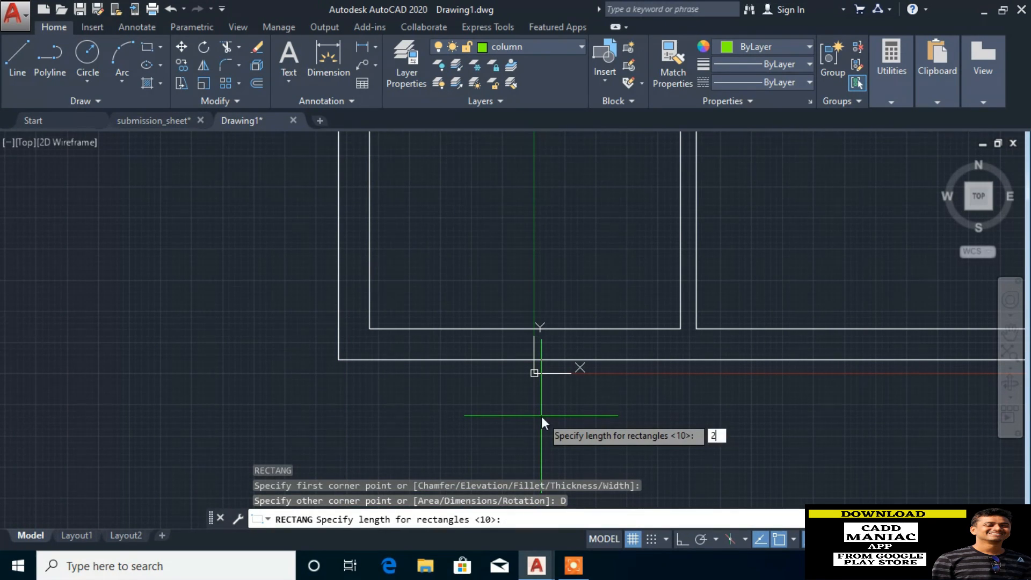
key(Return)
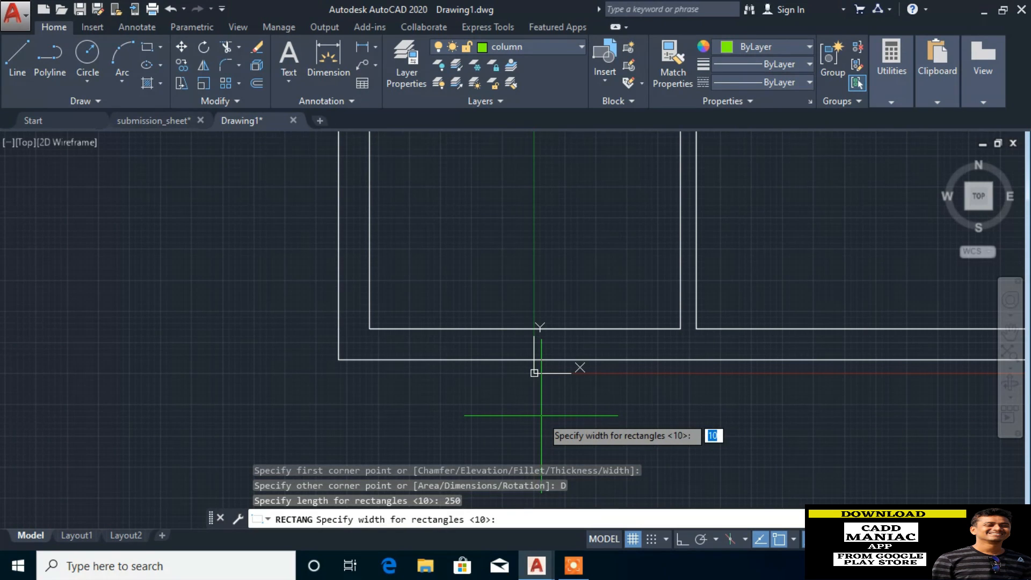
text(250)
key(Return)
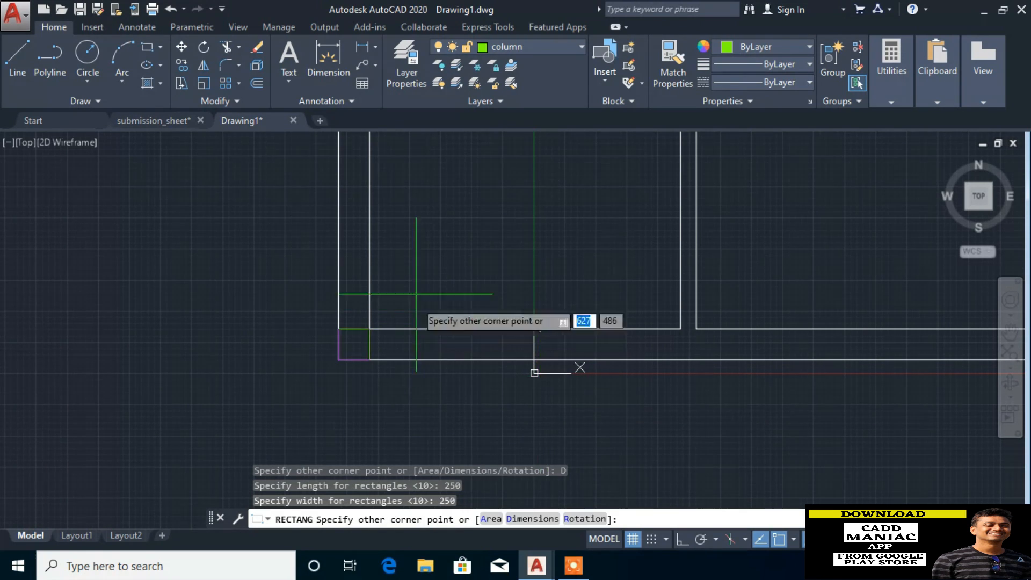
click(417, 288)
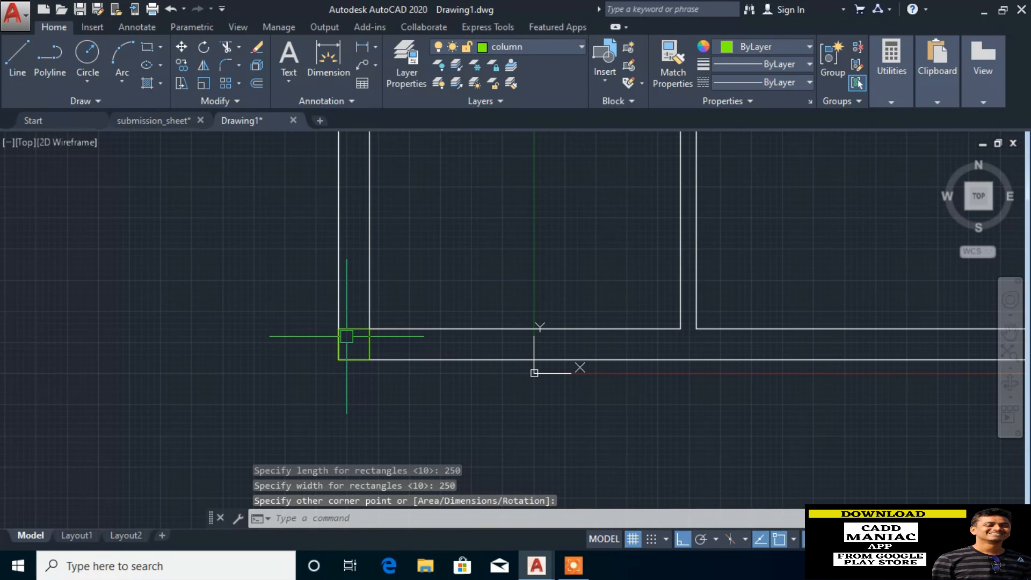
Step: Hatch the inside of the square column with the AR-CONC pattern
scroll(346, 336, up, 4)
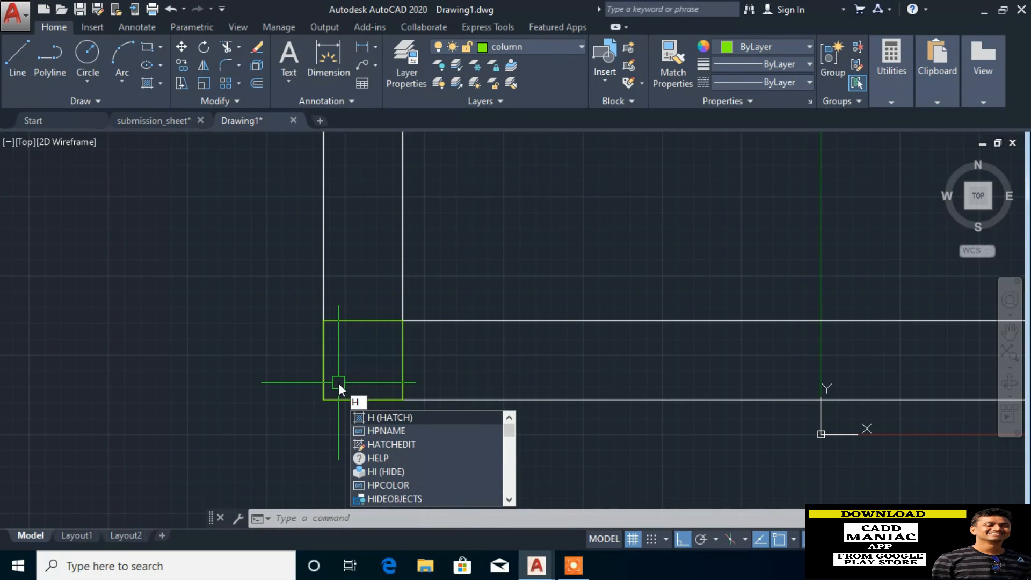
key(Return)
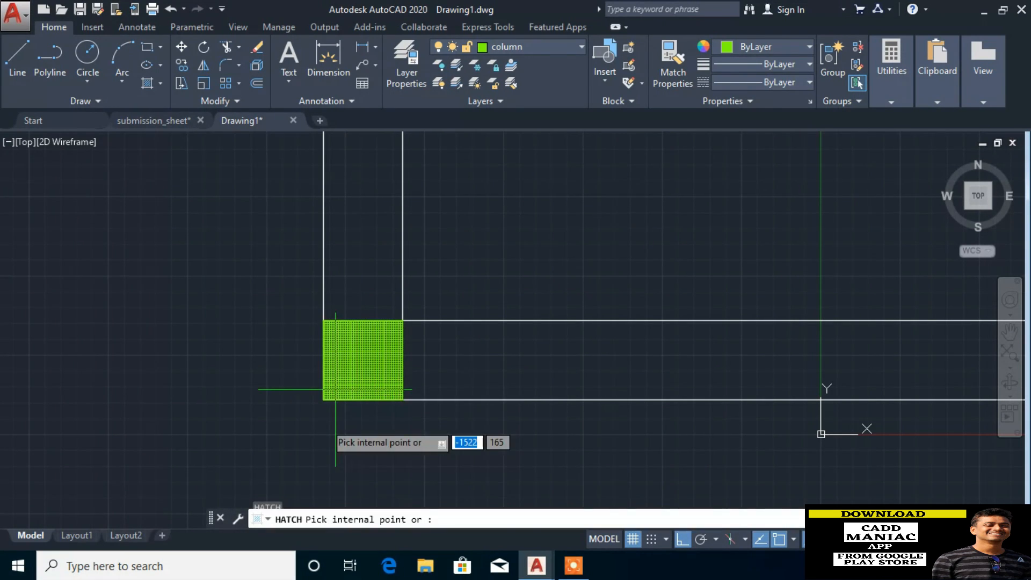
scroll(293, 76, down, 2)
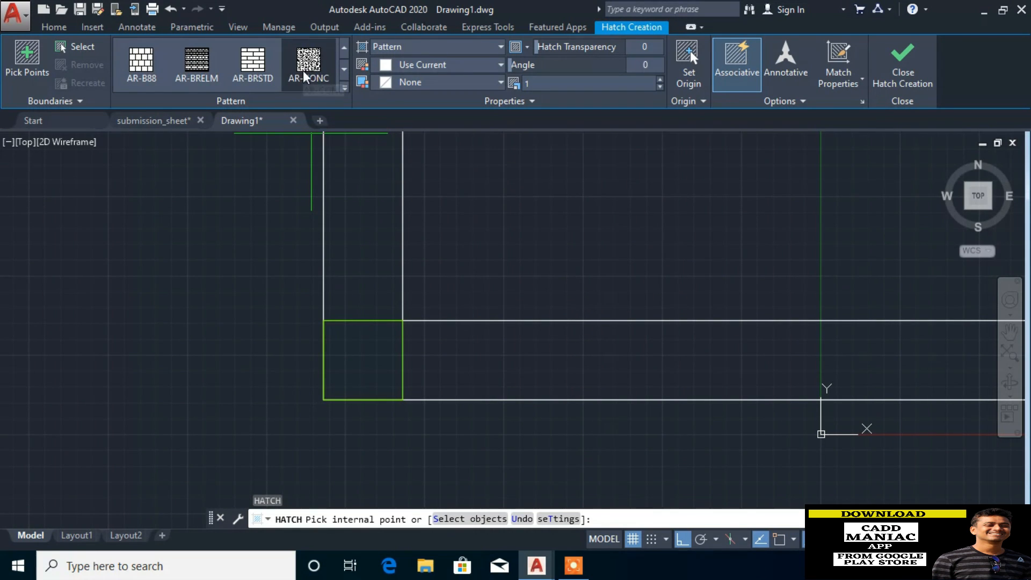
click(307, 77)
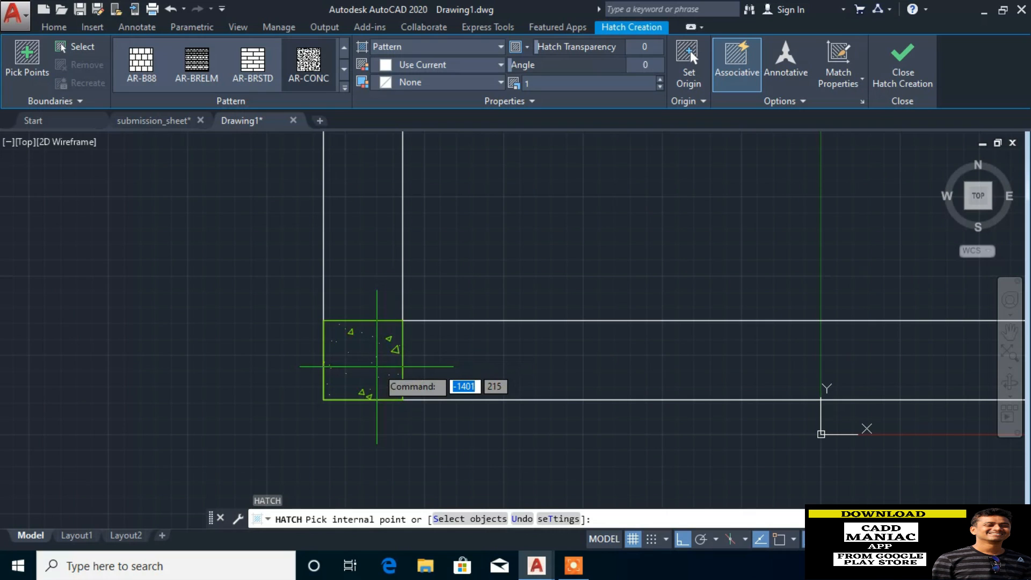
click(365, 361)
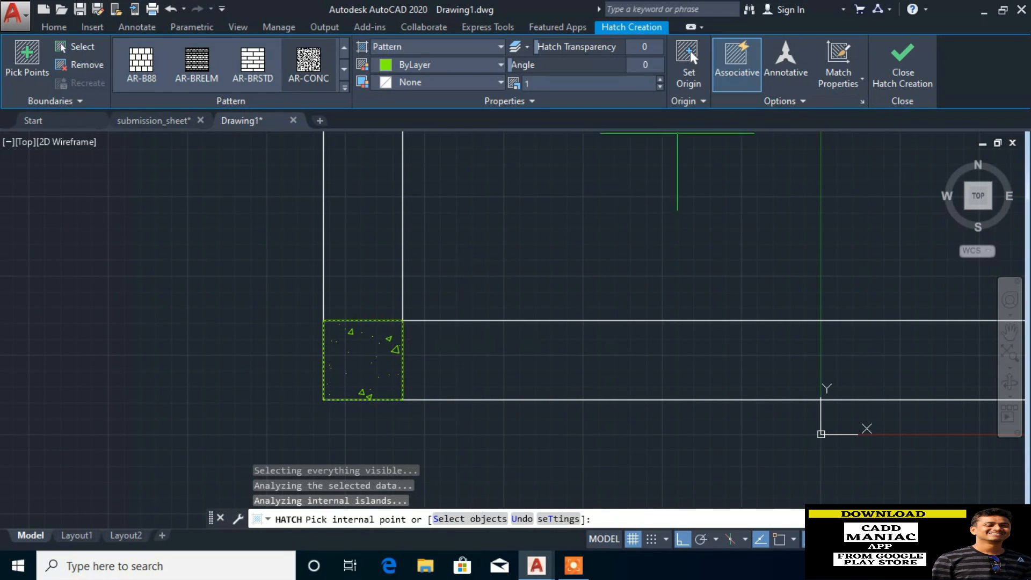
key(Return)
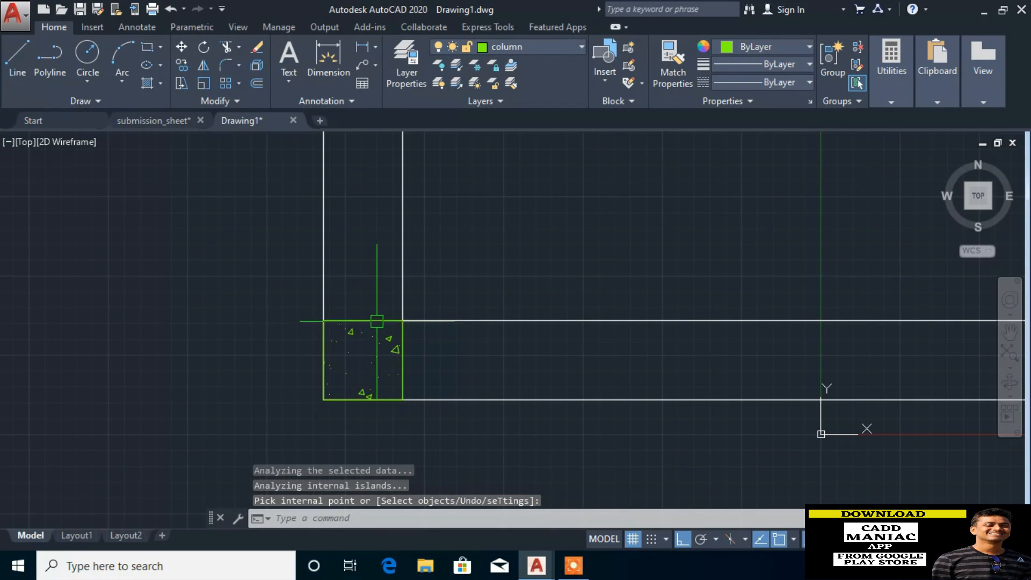
Step: Group the column's square outline together with its concrete hatch
click(288, 288)
click(439, 434)
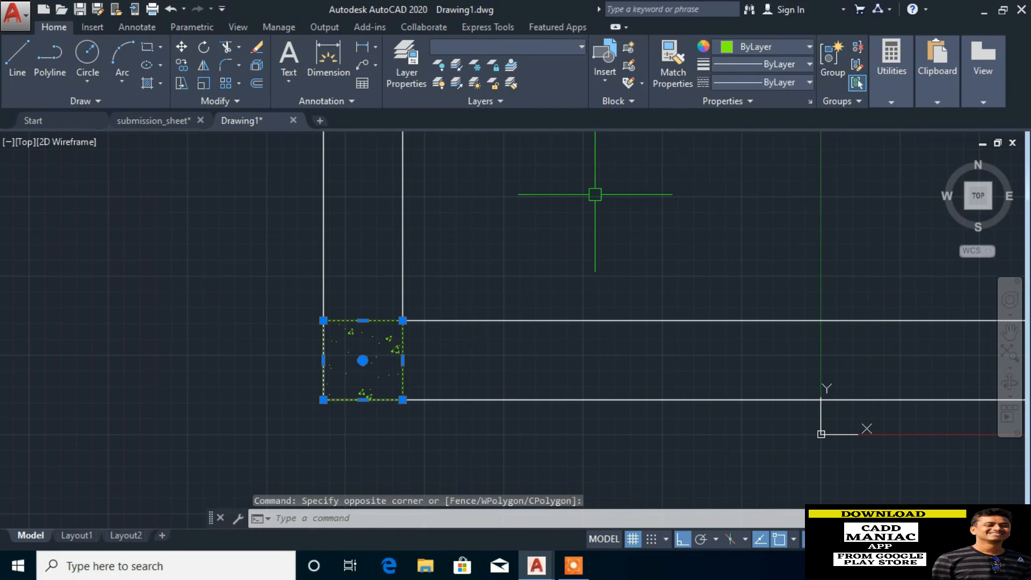
text(GROUP)
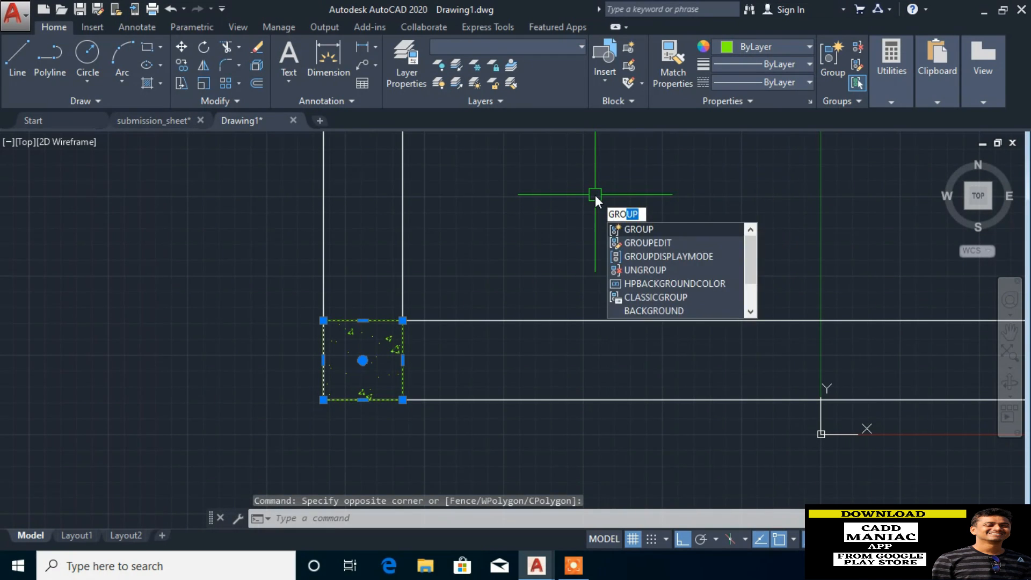
key(Return)
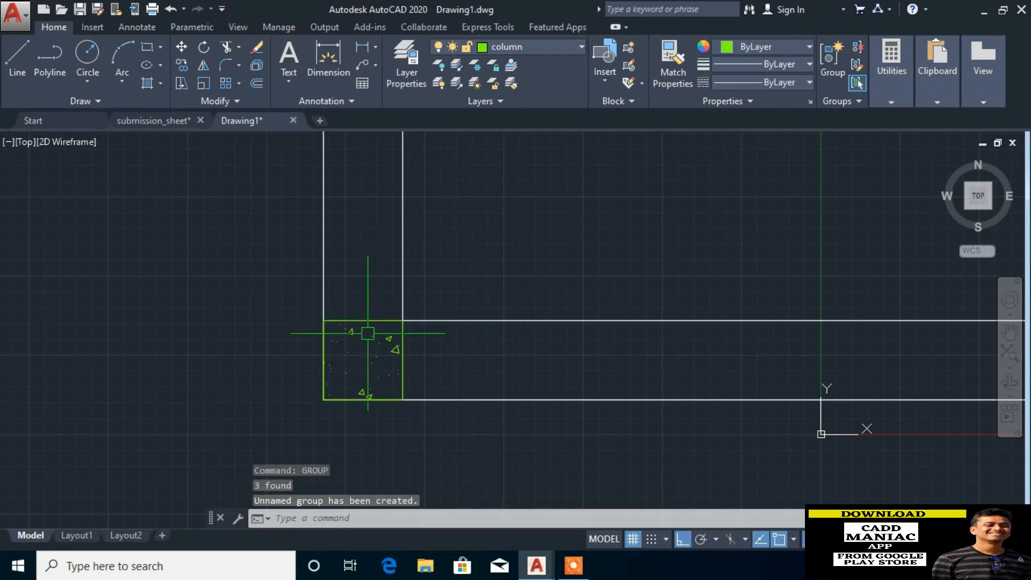
Step: Copy the grouped corner column, based on its upper-left corner, to the first interior wall junction along the bottom wall
scroll(311, 372, down, 5)
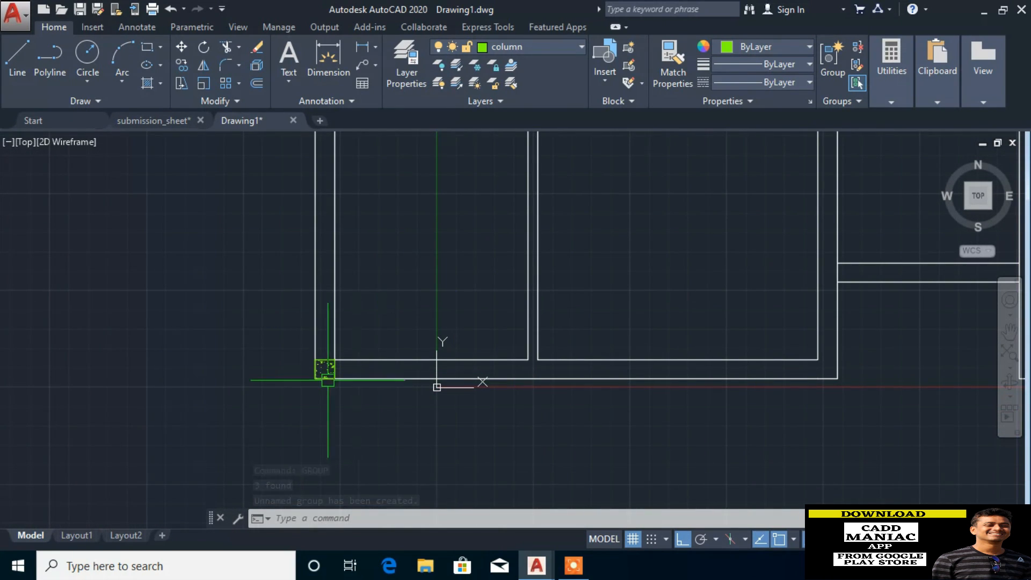
scroll(357, 370, up, 5)
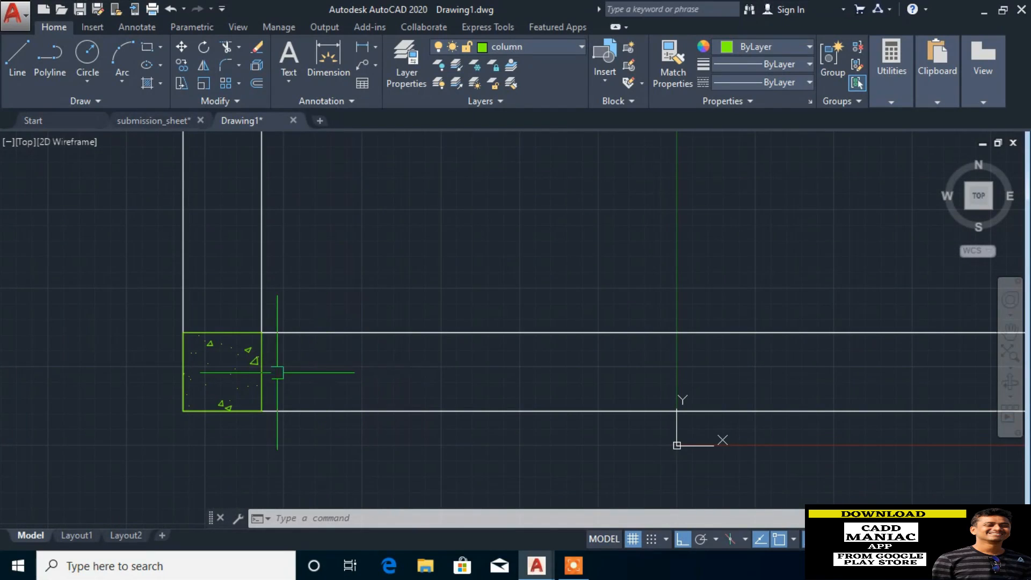
click(326, 359)
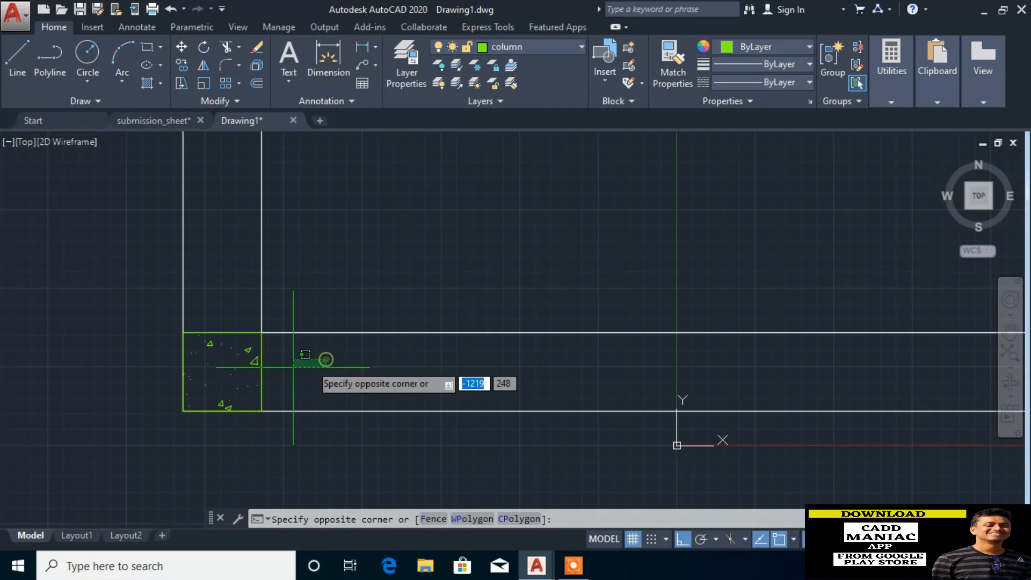
click(201, 376)
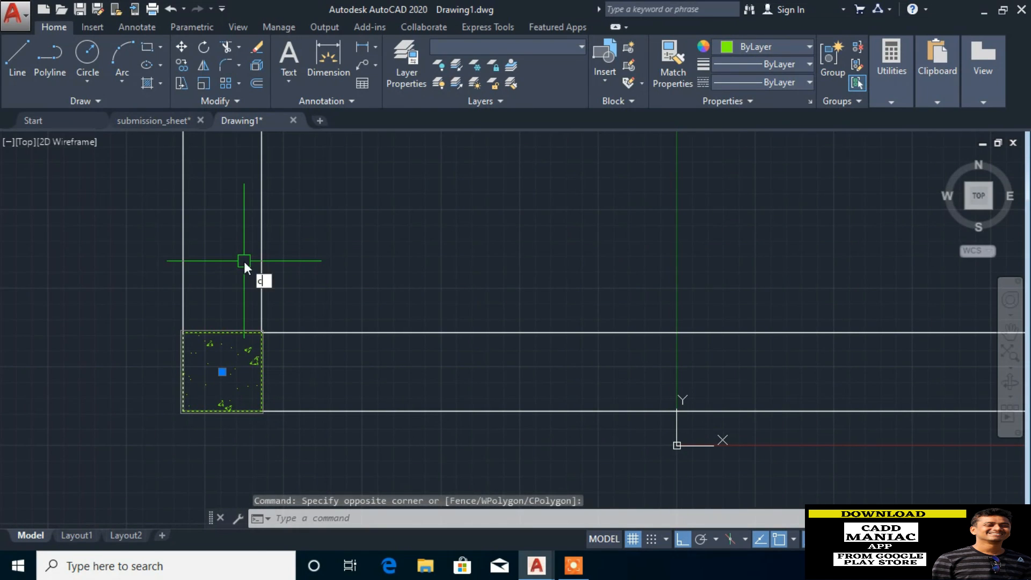
text(CO)
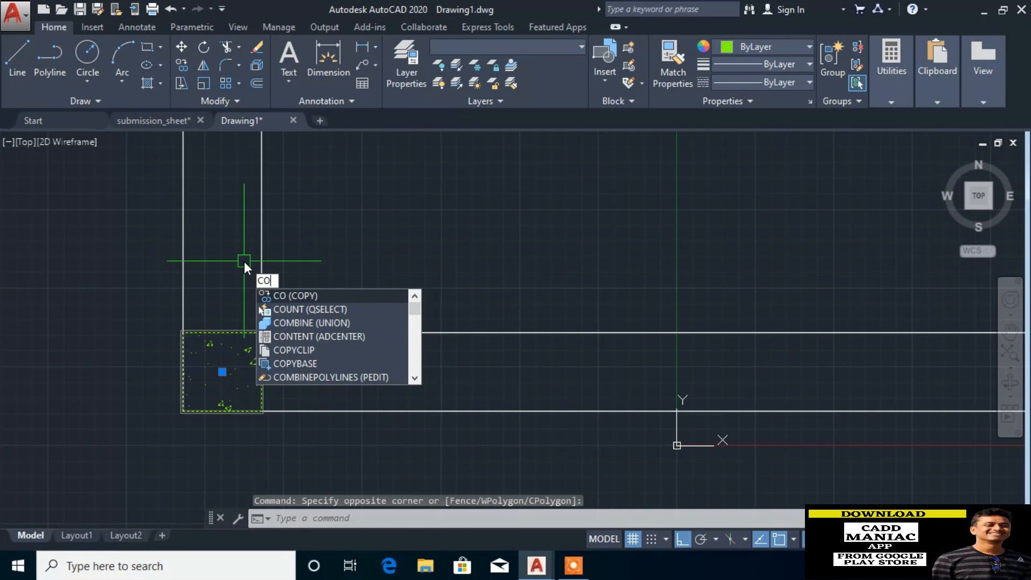
key(Return)
scroll(166, 322, down, 3)
scroll(172, 325, up, 2)
scroll(173, 328, up, 2)
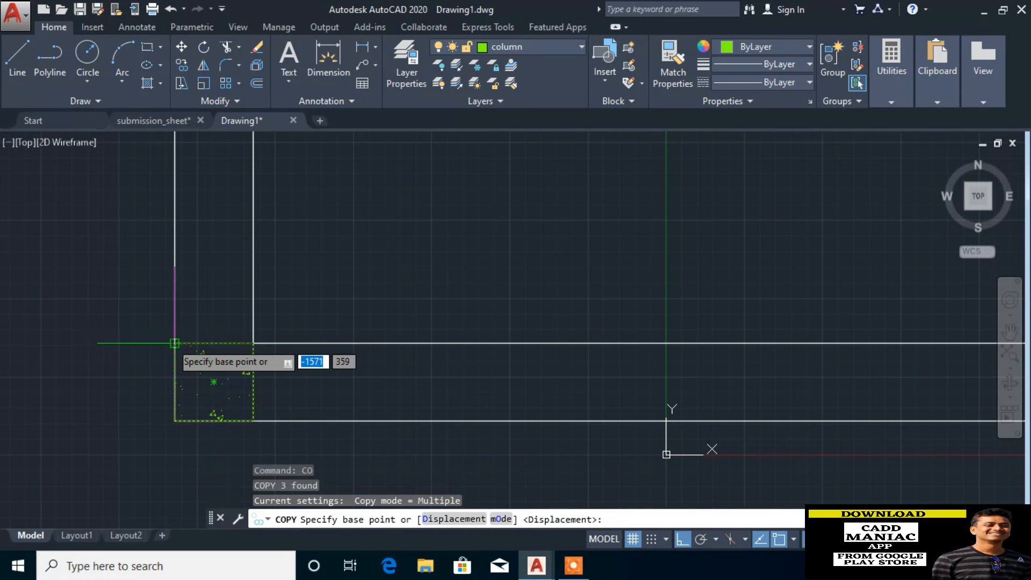
click(175, 342)
scroll(168, 346, down, 2)
scroll(478, 344, up, 4)
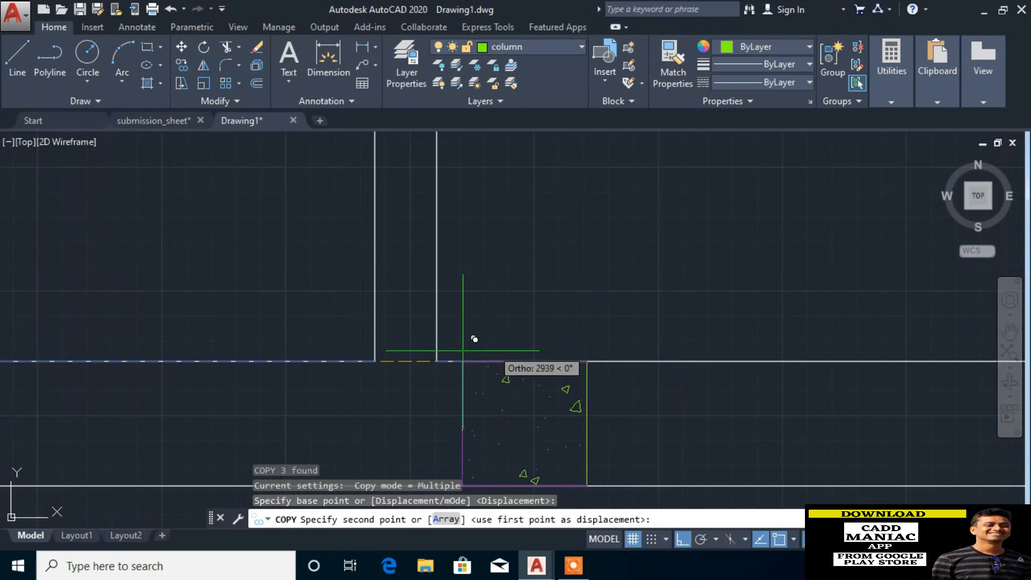
click(378, 346)
Step: Place another copy of the column at the lower-right outer corner of the left block and finish copying
scroll(323, 346, down, 5)
click(774, 351)
key(Escape)
scroll(638, 296, down, 2)
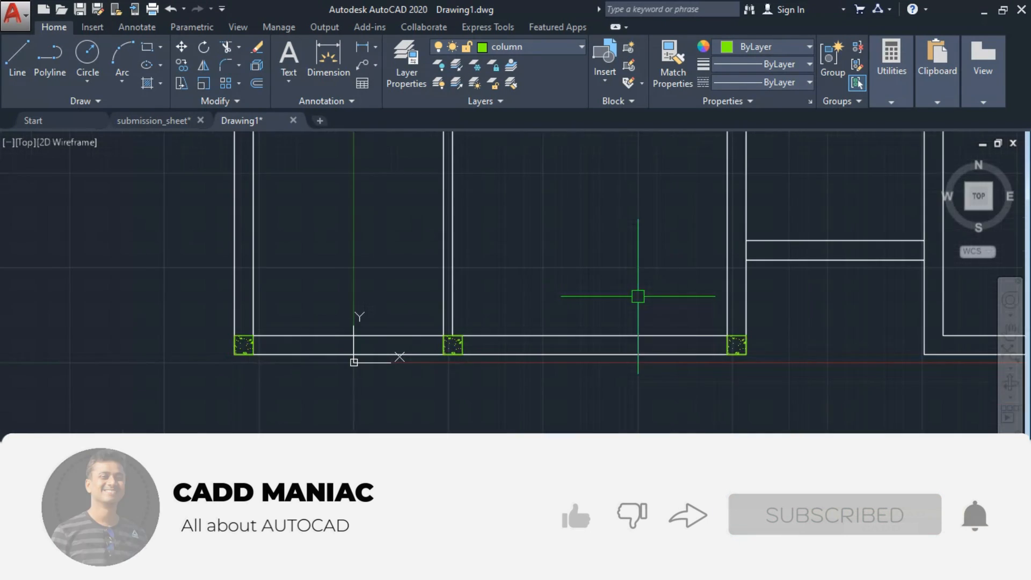
Step: Copy only the three bottom-wall columns straight up to the lower horizontal cross wall, using the left column's upper-right corner as base point
click(202, 295)
click(275, 377)
click(411, 318)
click(483, 371)
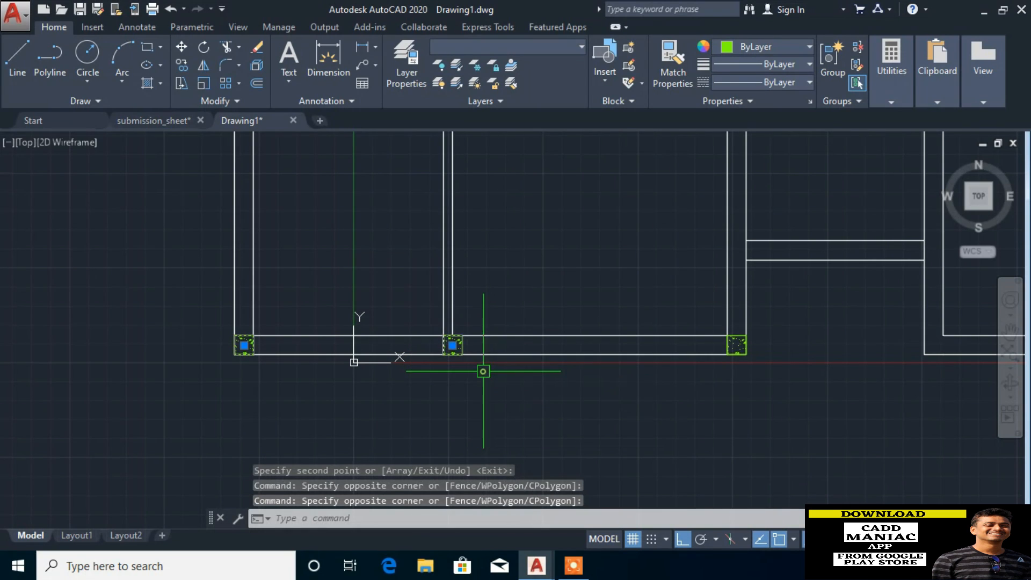
click(722, 337)
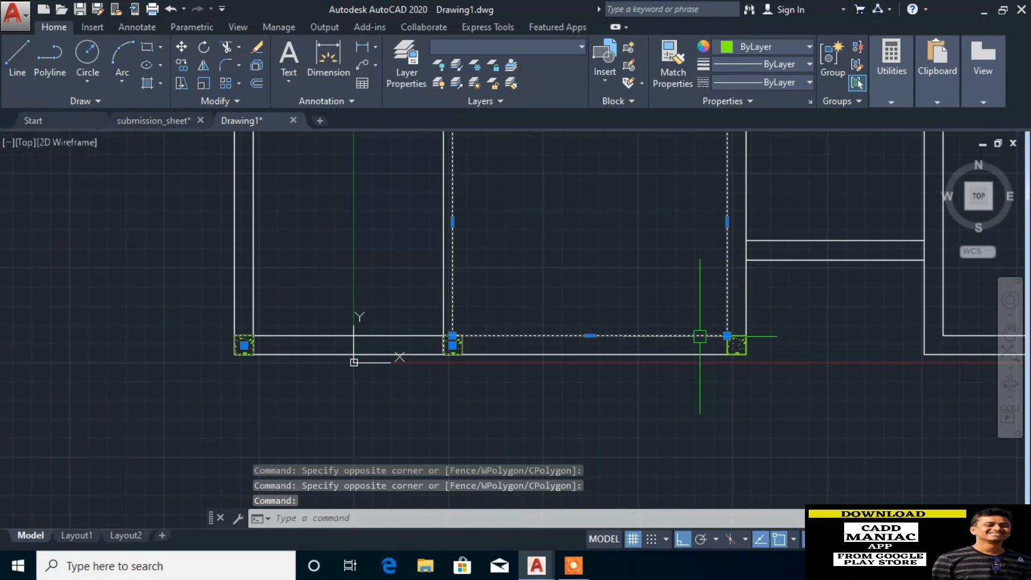
shift+click(697, 288)
shift+click(668, 382)
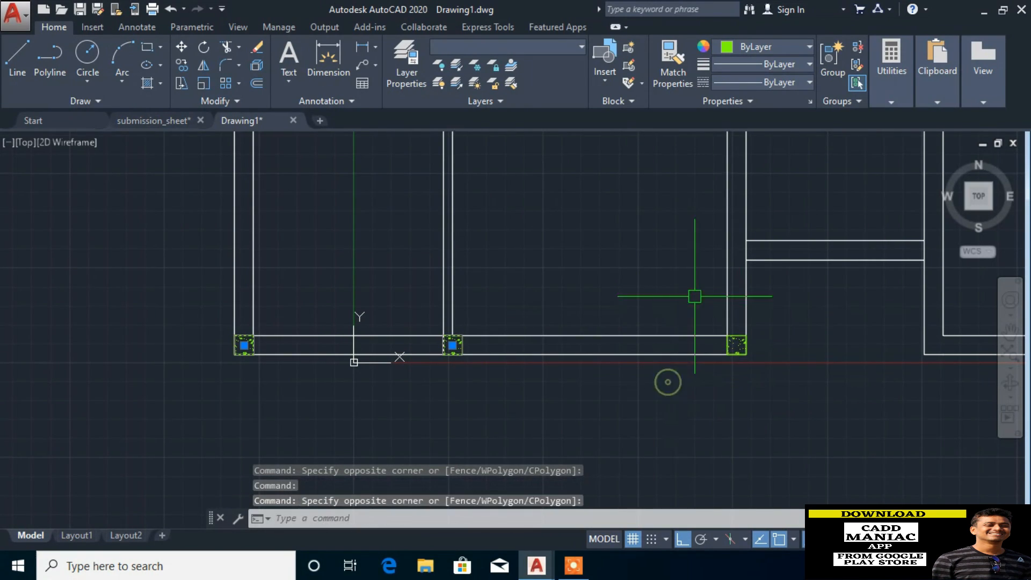
click(706, 311)
click(805, 402)
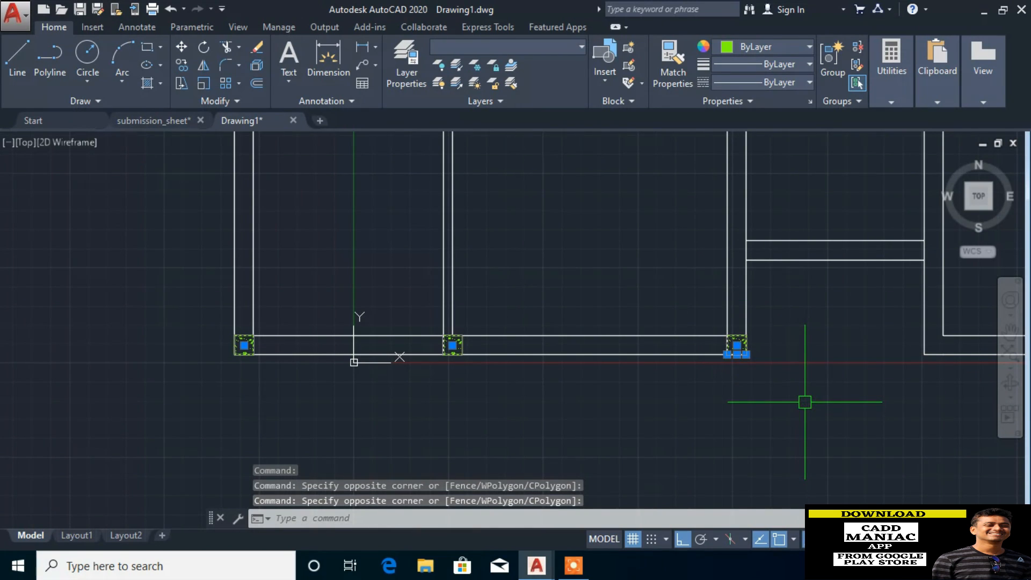
scroll(760, 370, up, 5)
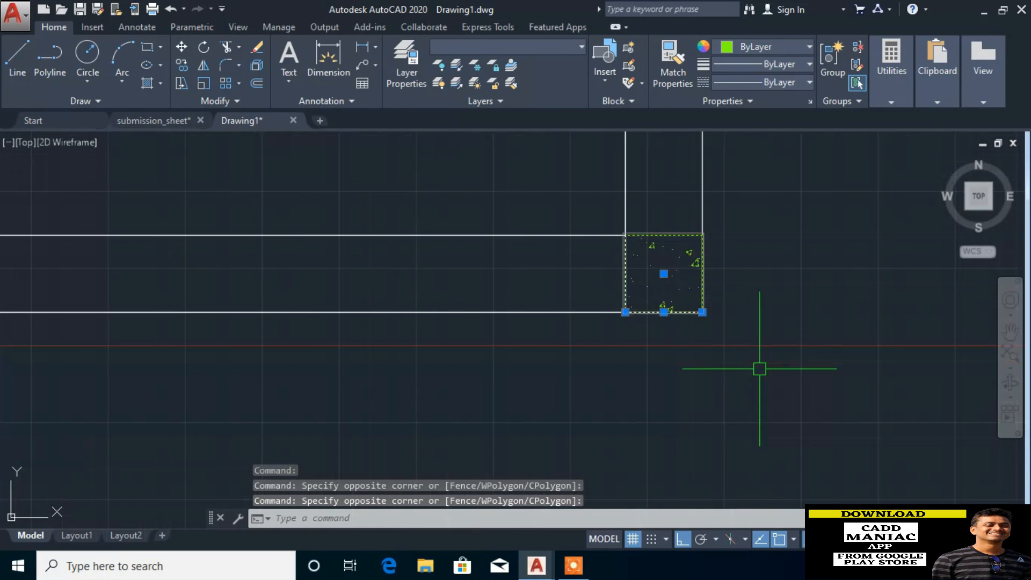
click(569, 279)
click(808, 354)
scroll(658, 386, down, 4)
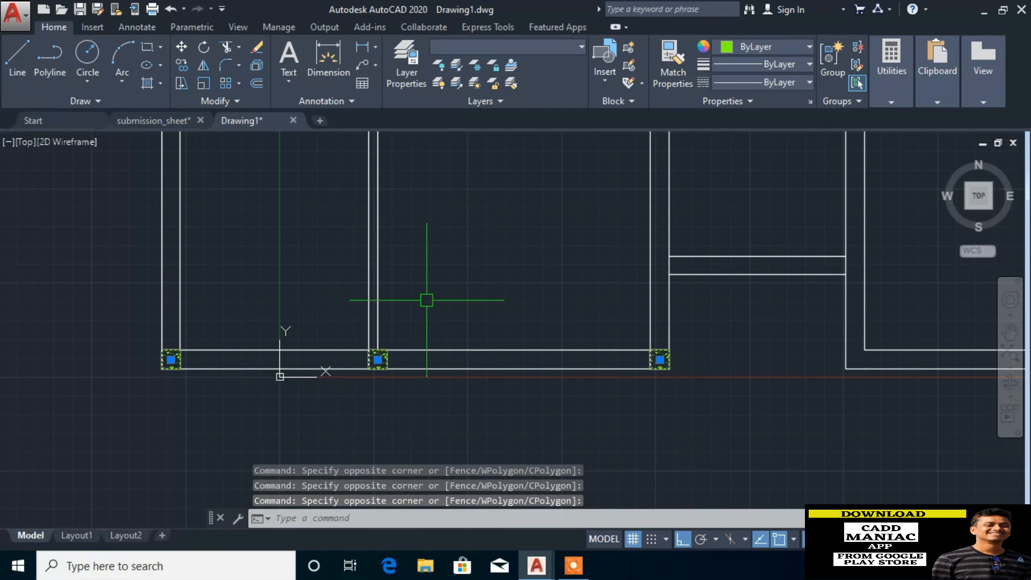
text(Co)
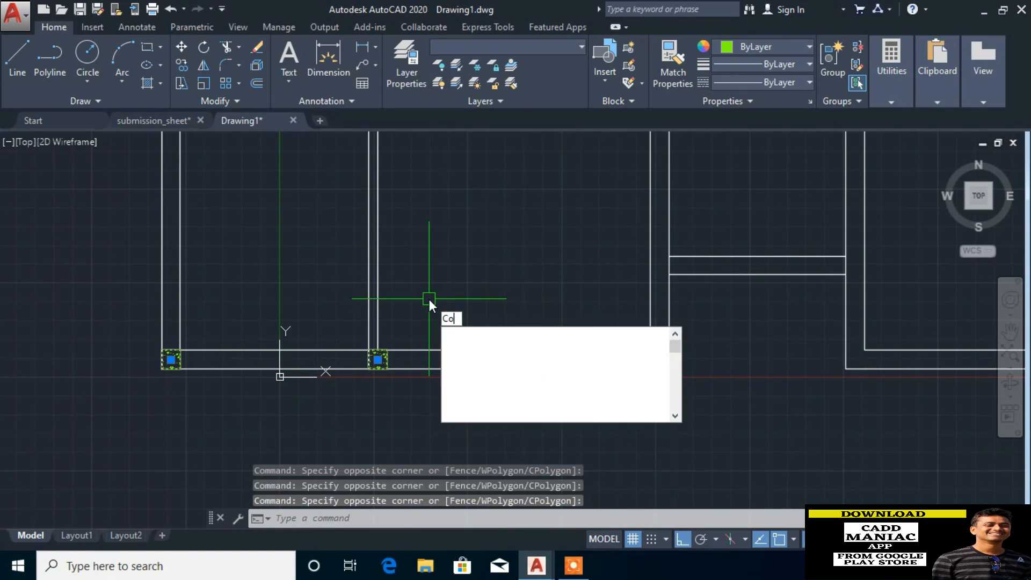
key(Return)
scroll(432, 370, down, 1)
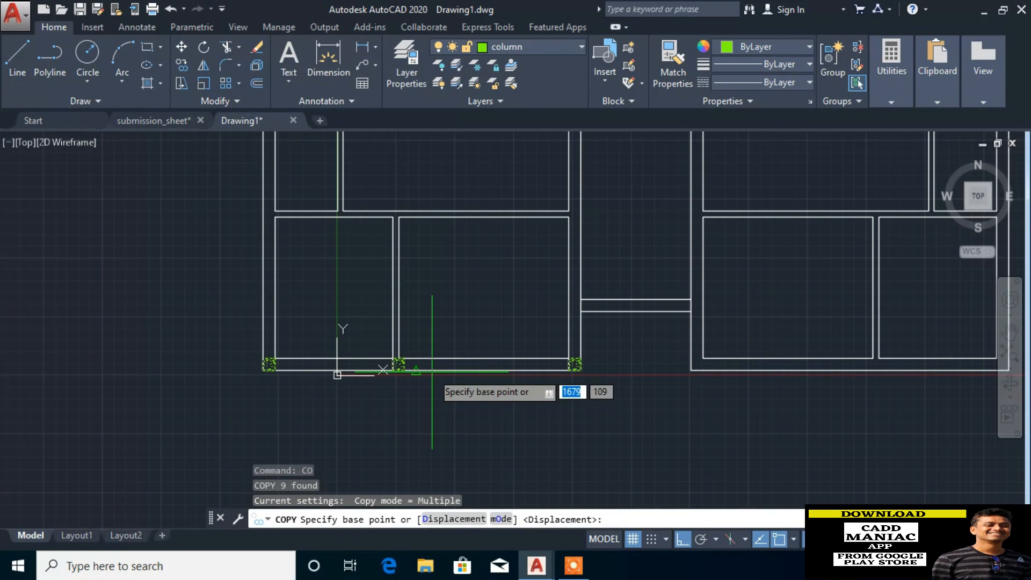
scroll(344, 349, up, 3)
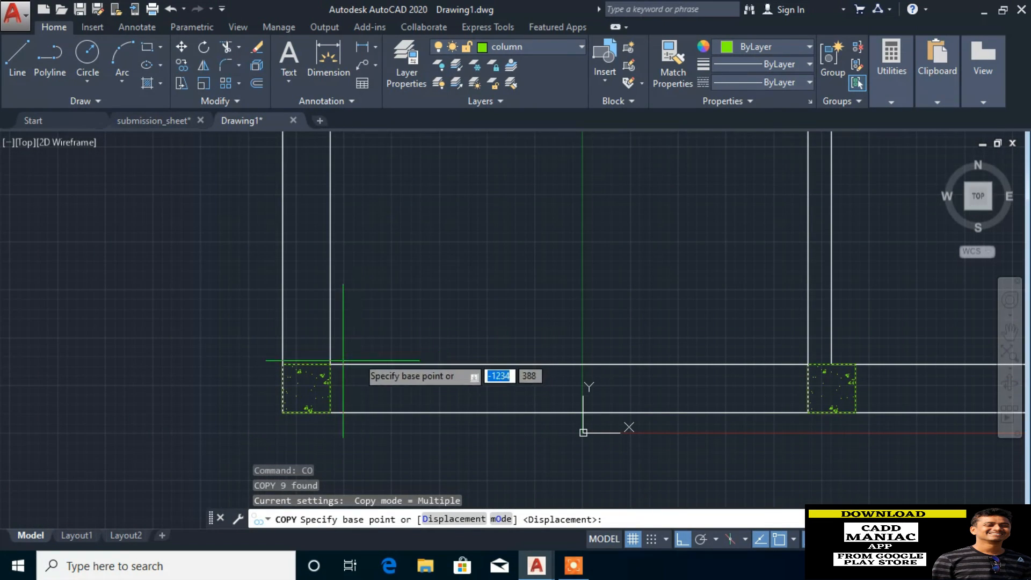
click(330, 364)
scroll(317, 376, down, 3)
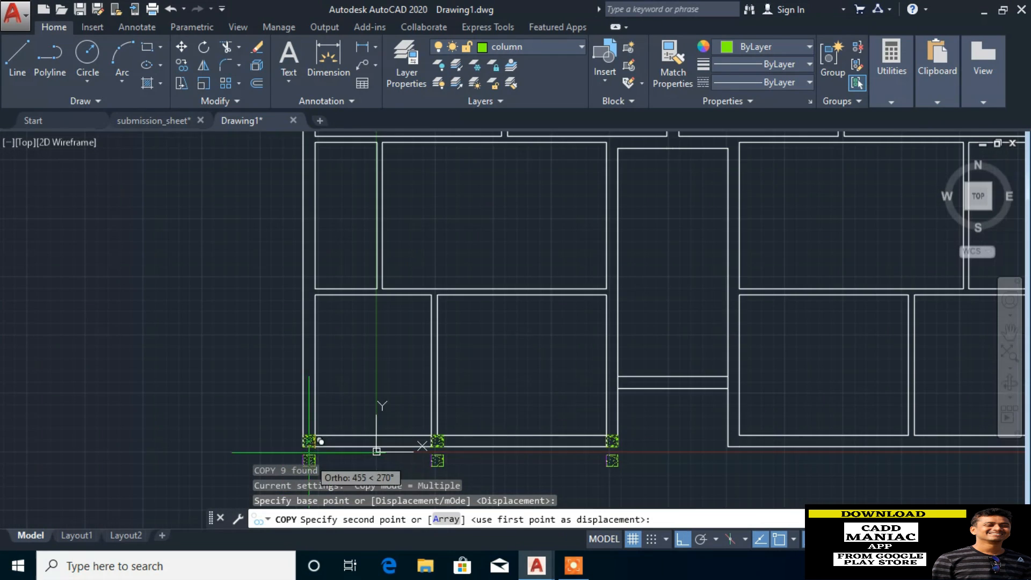
scroll(323, 301, up, 6)
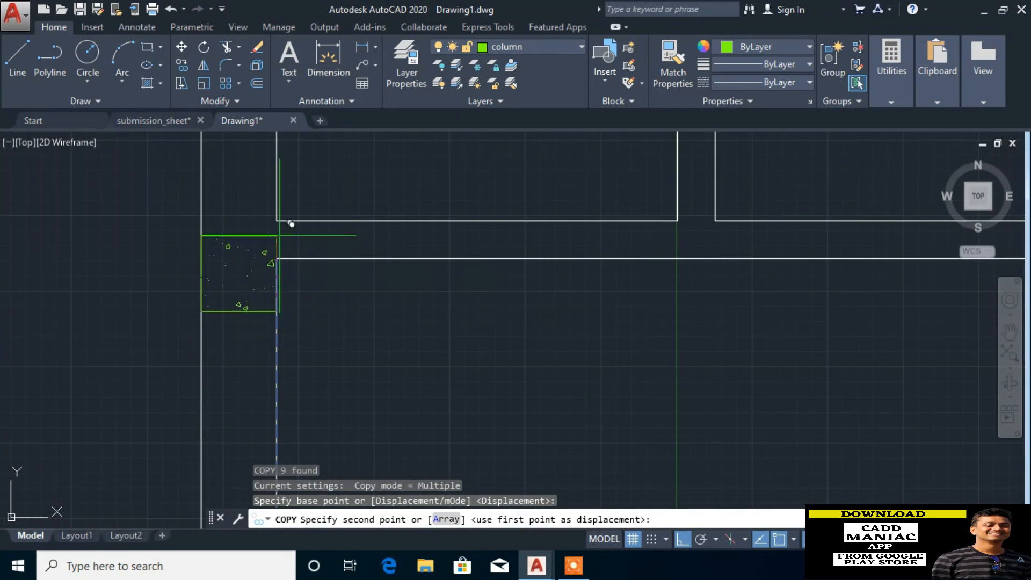
click(276, 220)
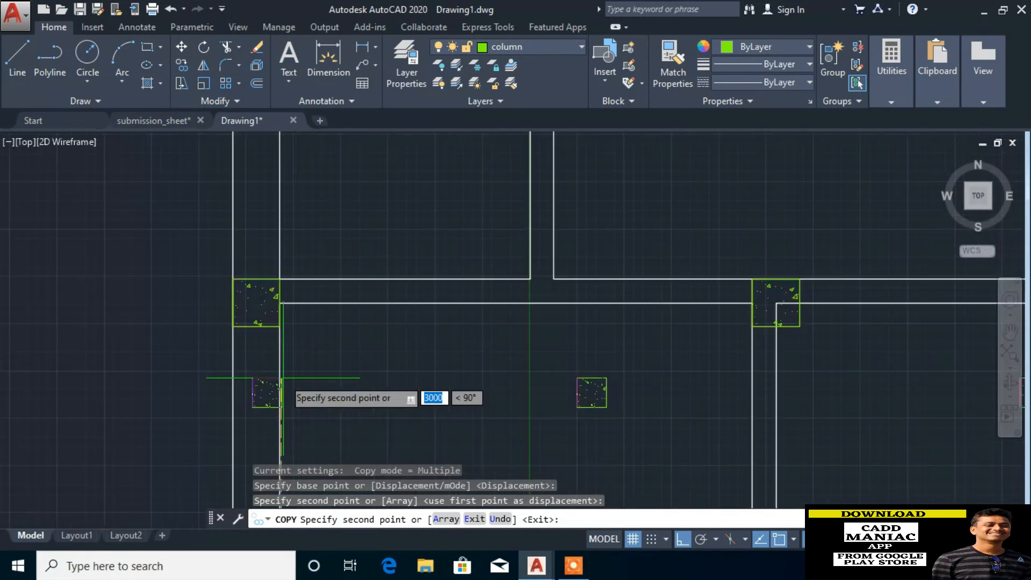
Step: Place two more copies of the three-column row at the upper cross wall and the top outer wall
scroll(281, 376, down, 8)
scroll(284, 196, up, 5)
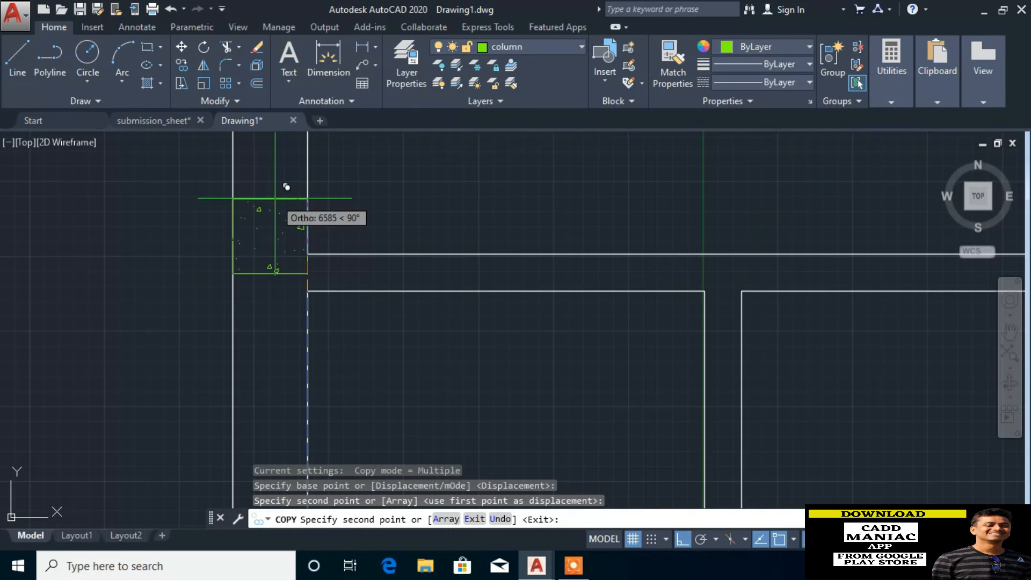
click(308, 253)
scroll(294, 370, down, 6)
scroll(290, 301, up, 5)
click(282, 334)
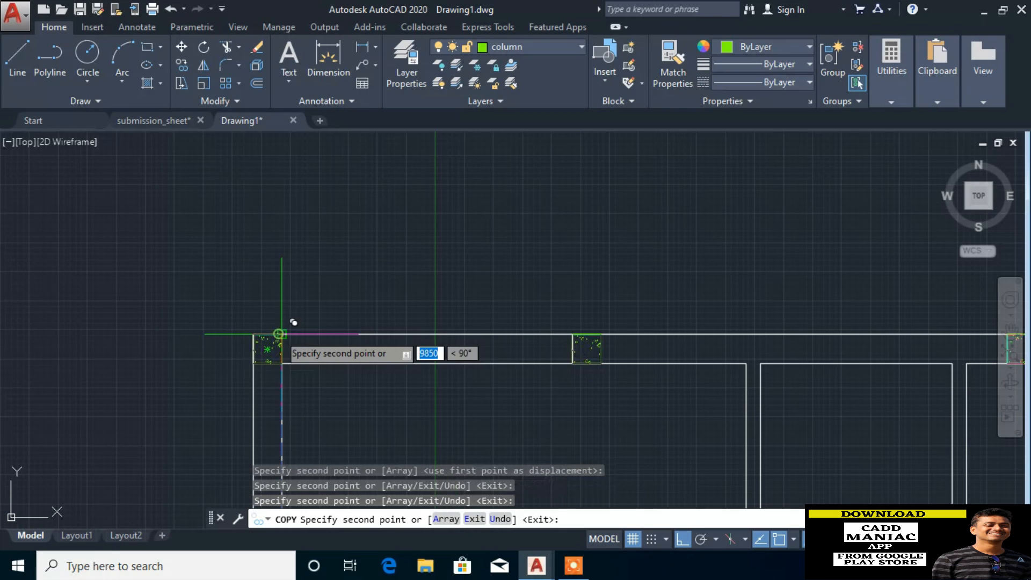
click(282, 205)
key(Return)
scroll(359, 160, down, 4)
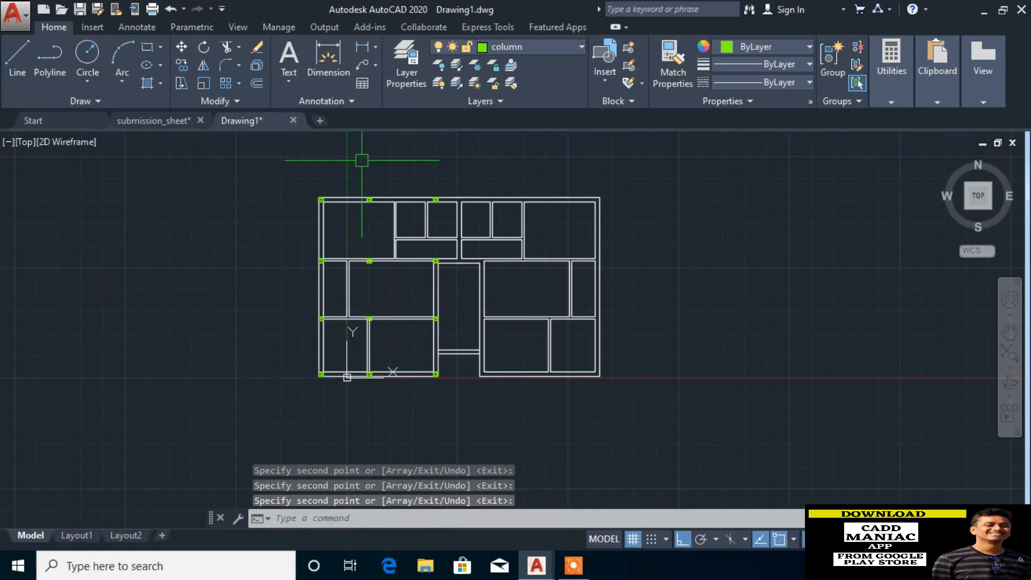
Step: Make the wall layer current
scroll(347, 221, up, 4)
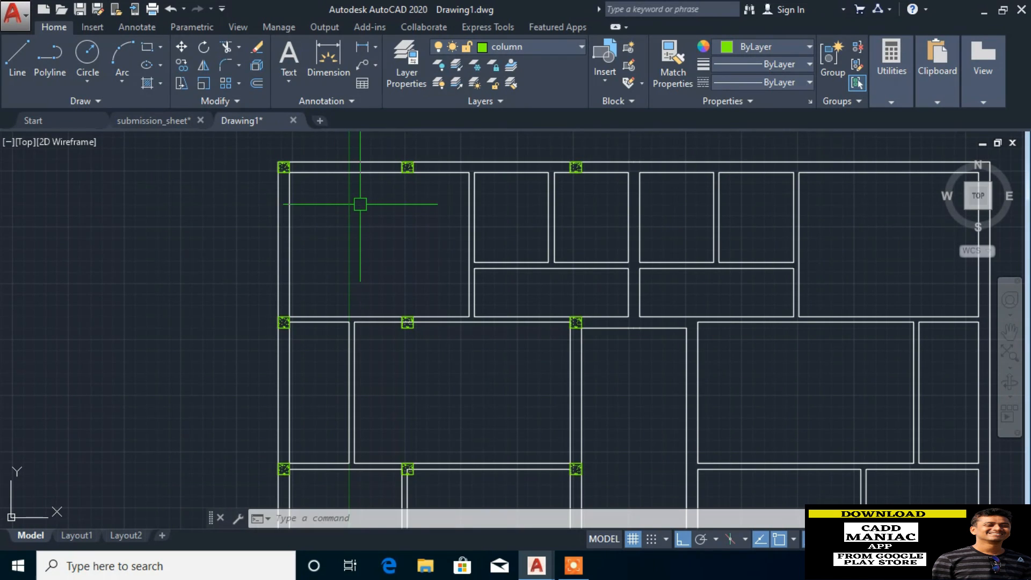
click(574, 47)
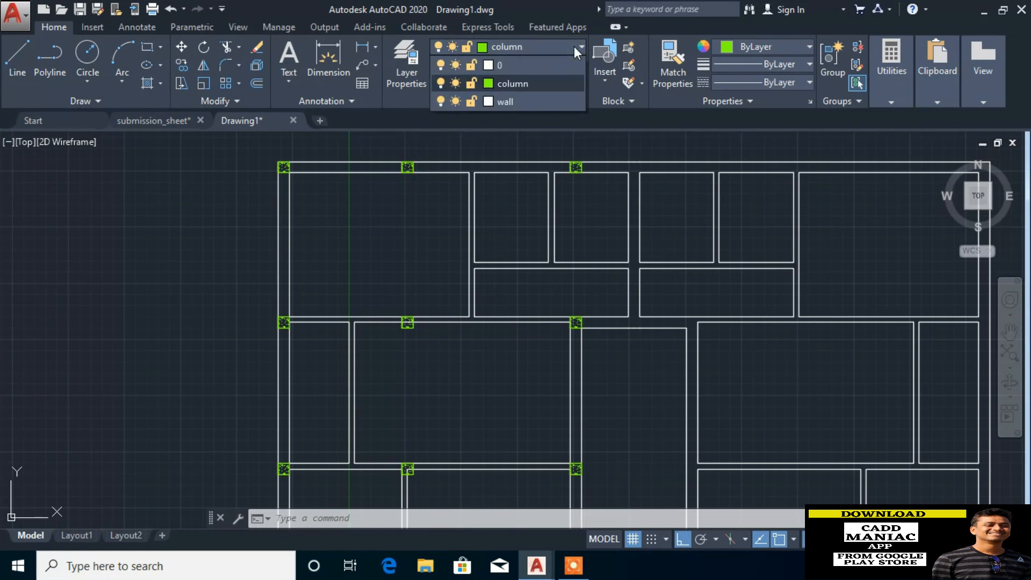
click(538, 101)
Step: Draw a line across the thick vertical wall, 125 below the column at the central bay's upper-left corner, ending on the wall's opposite face
scroll(501, 251, down, 3)
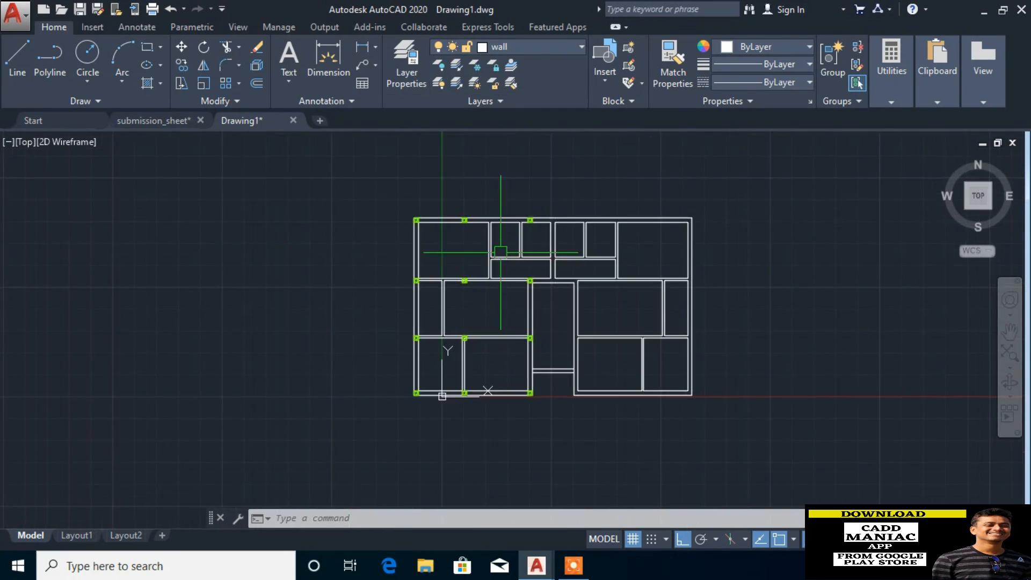
scroll(533, 292, up, 4)
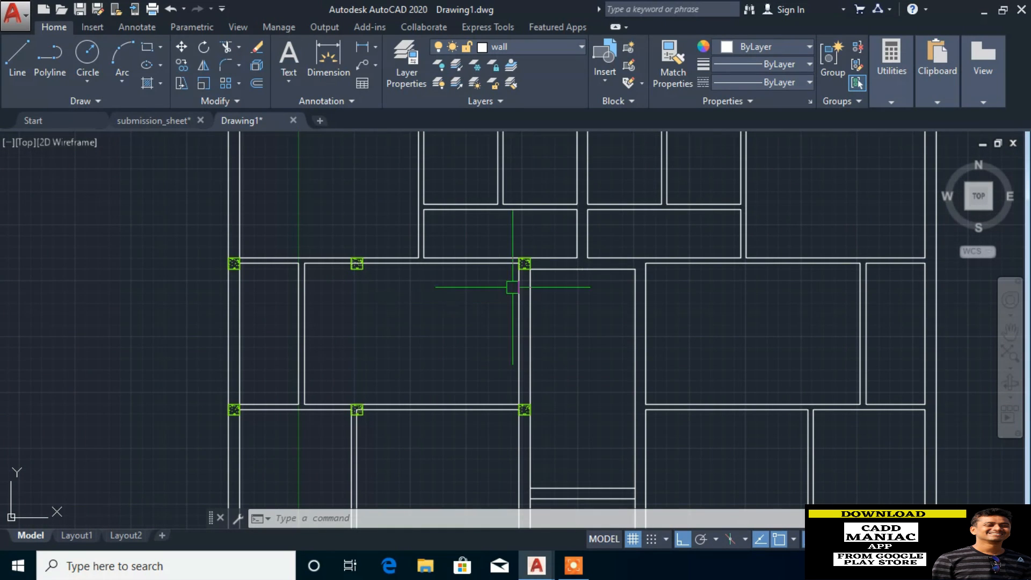
scroll(513, 285, up, 2)
scroll(543, 285, up, 2)
scroll(537, 268, down, 4)
scroll(502, 253, up, 4)
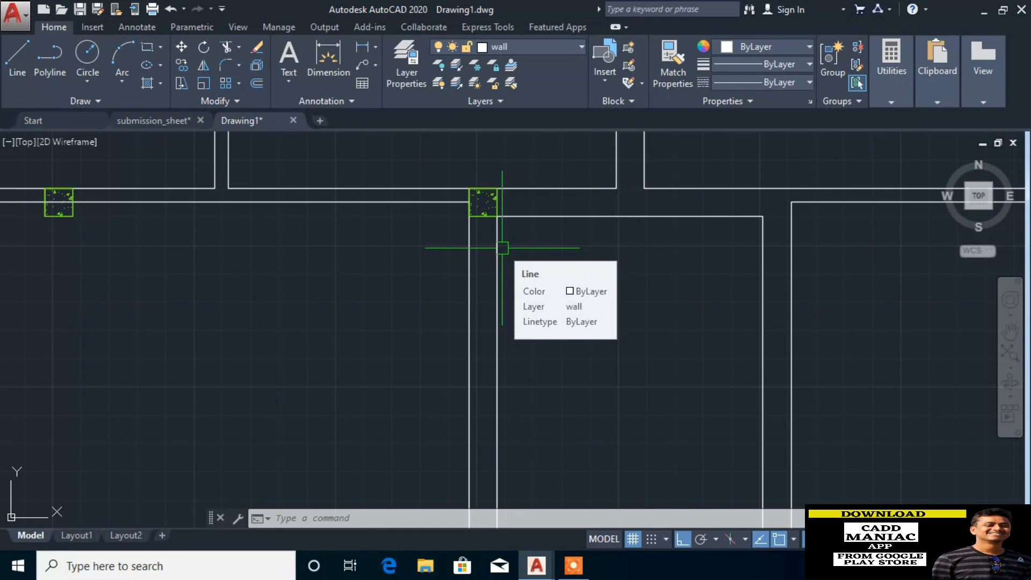
text(l)
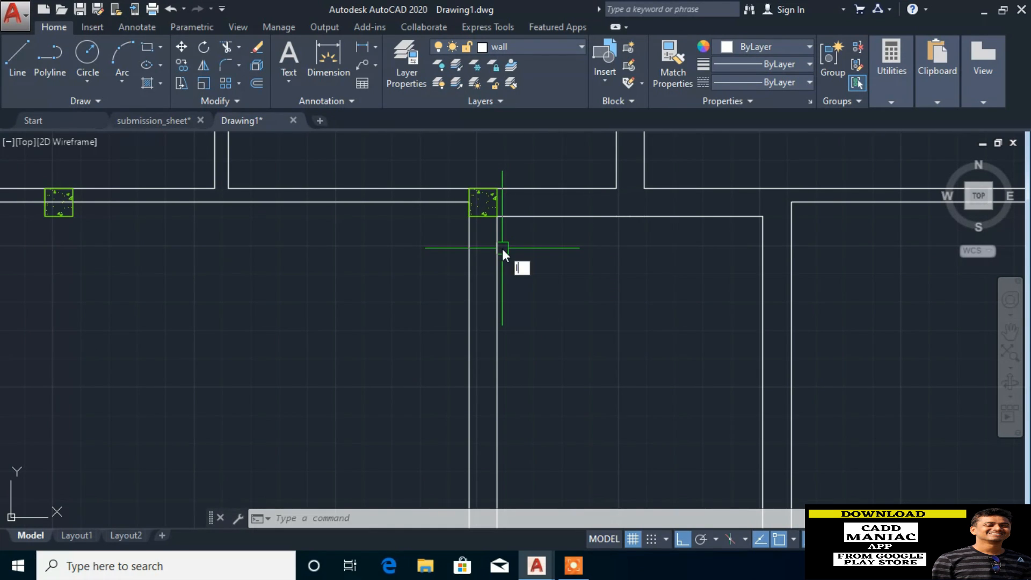
key(Return)
scroll(500, 242, up, 3)
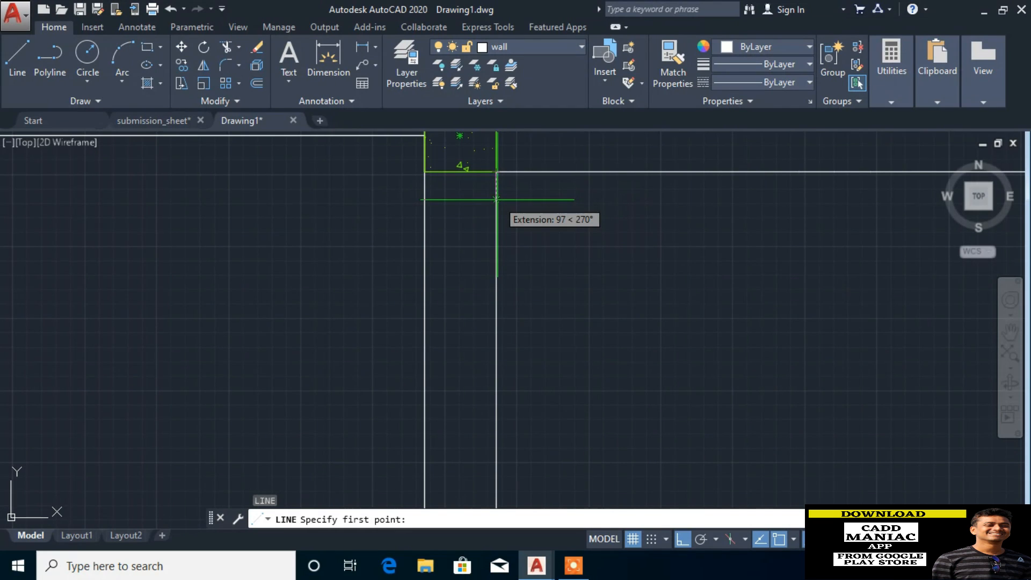
text(125)
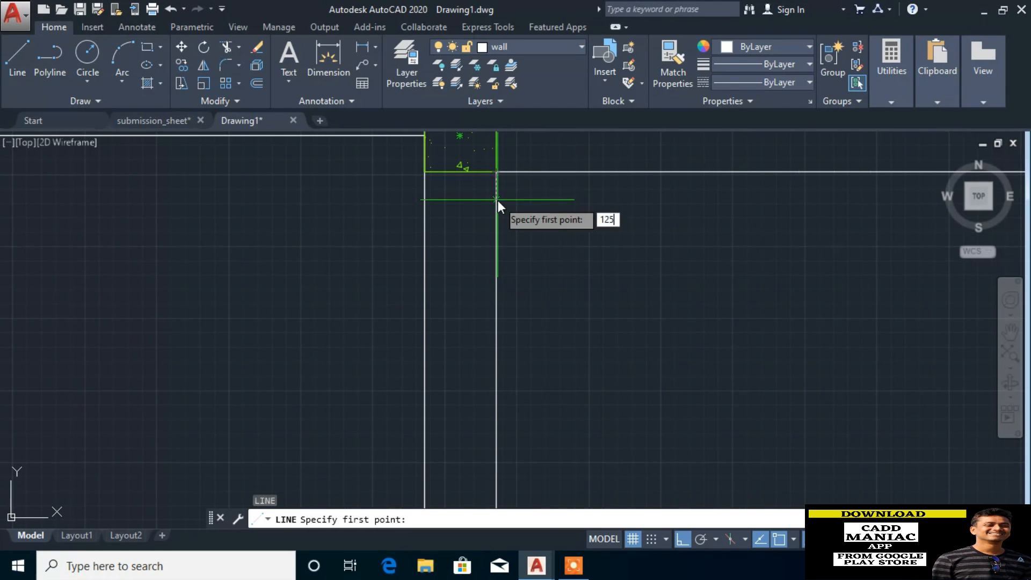
key(Return)
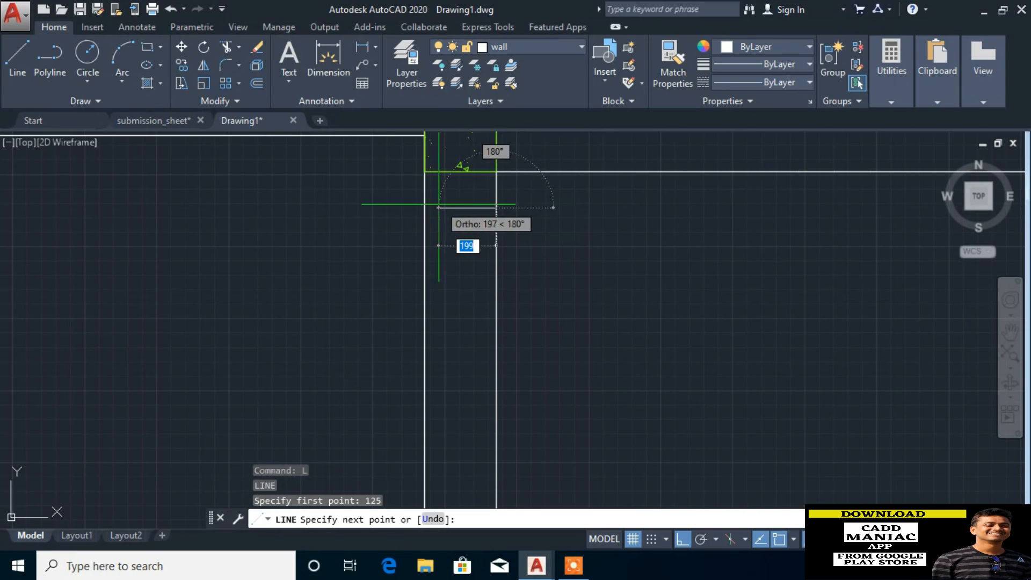
click(424, 208)
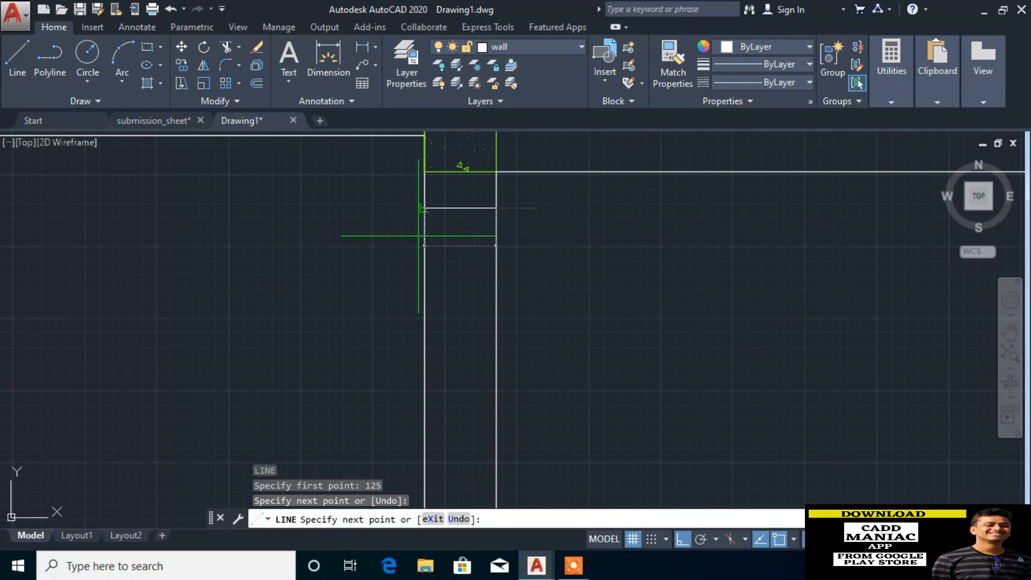
key(ctrl+z)
scroll(425, 219, up, 2)
click(420, 191)
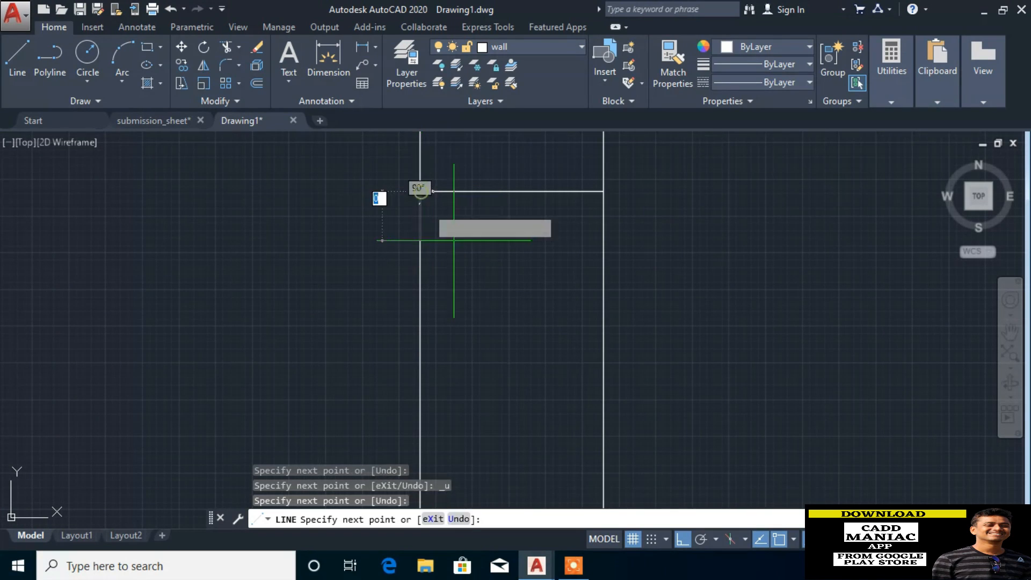
right_click(456, 244)
scroll(493, 267, down, 4)
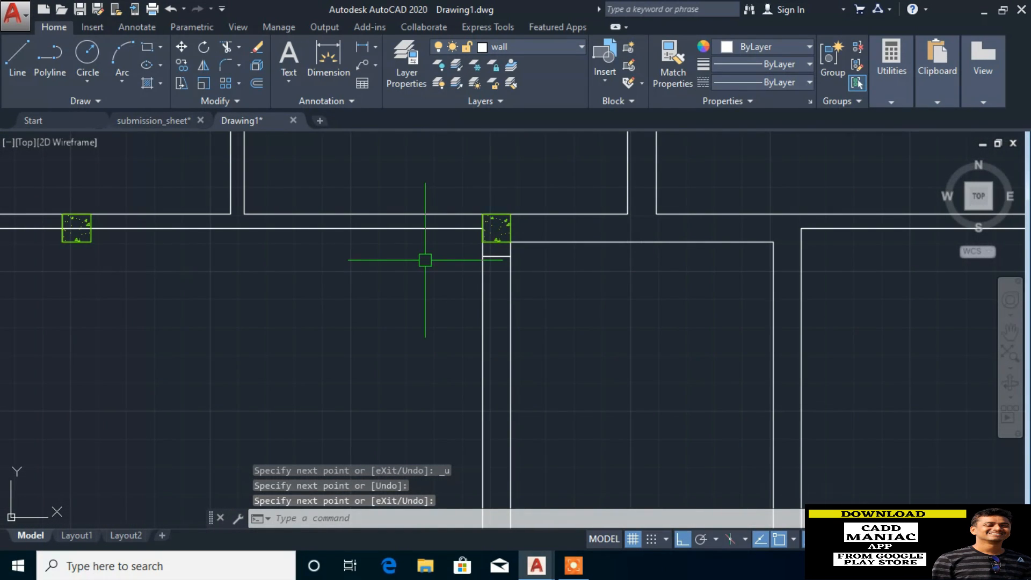
Step: Draw a short line across the upper cross wall along the left face of the column at the central bay's upper-left corner
key(Return)
scroll(467, 249, up, 3)
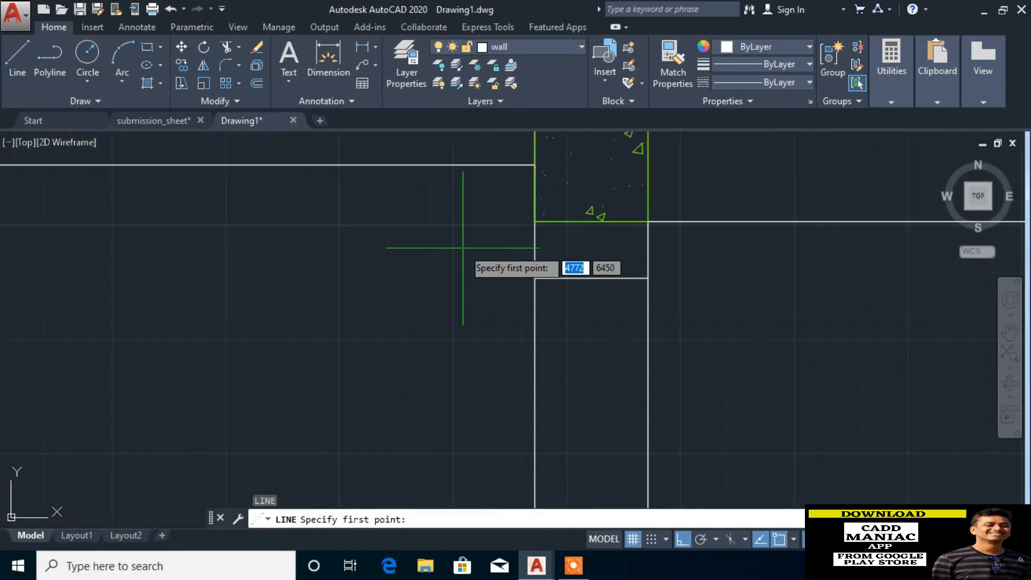
click(536, 166)
scroll(501, 300, down, 1)
scroll(520, 184, up, 1)
click(522, 183)
right_click(658, 166)
scroll(637, 229, down, 2)
scroll(227, 233, up, 3)
Step: Draw a line across the upper cross wall, extending the right face of the vertical wall that meets it between the columns
key(Return)
scroll(212, 210, down, 2)
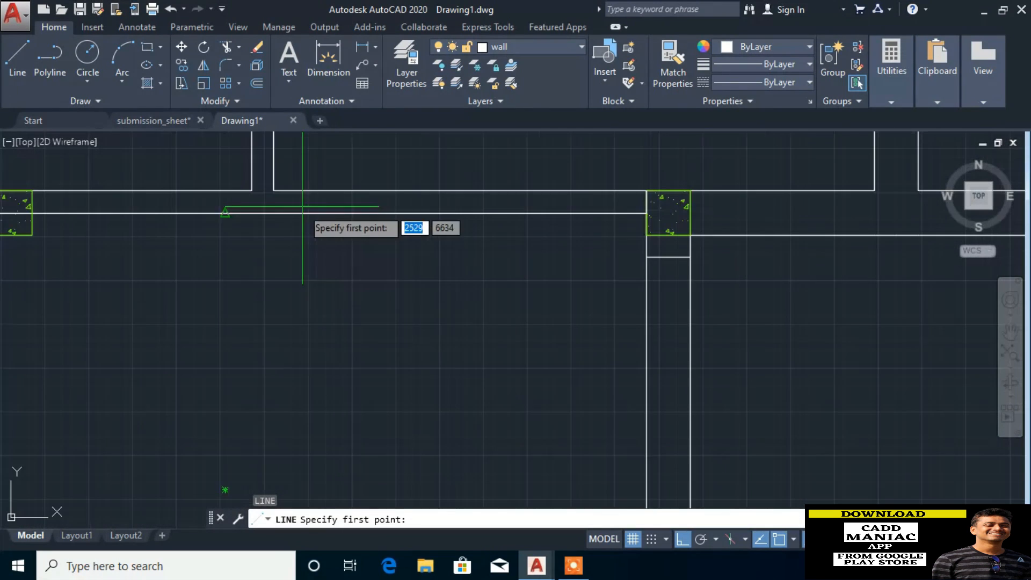
click(274, 190)
click(274, 213)
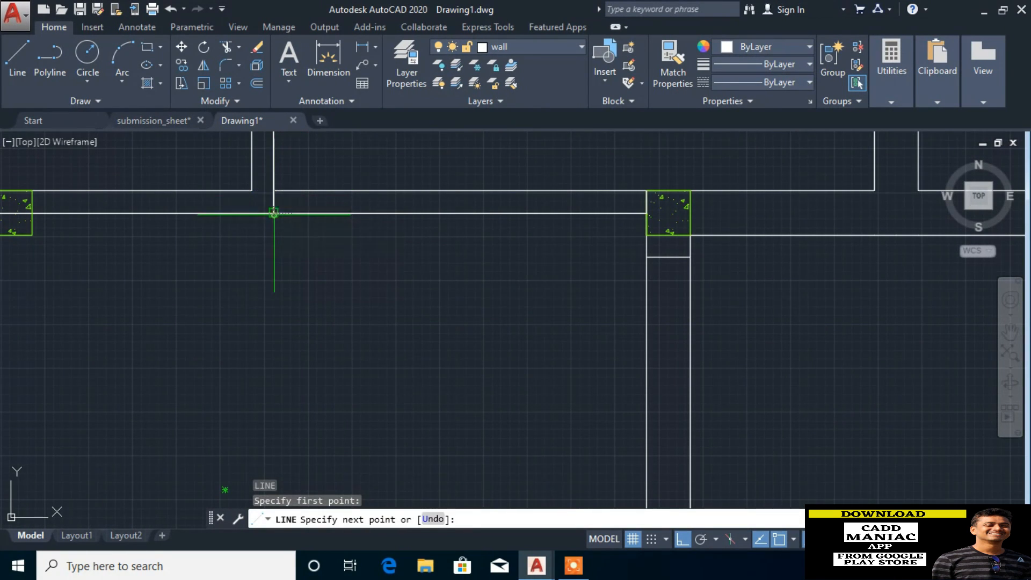
right_click(273, 214)
scroll(549, 384, down, 3)
scroll(618, 228, up, 3)
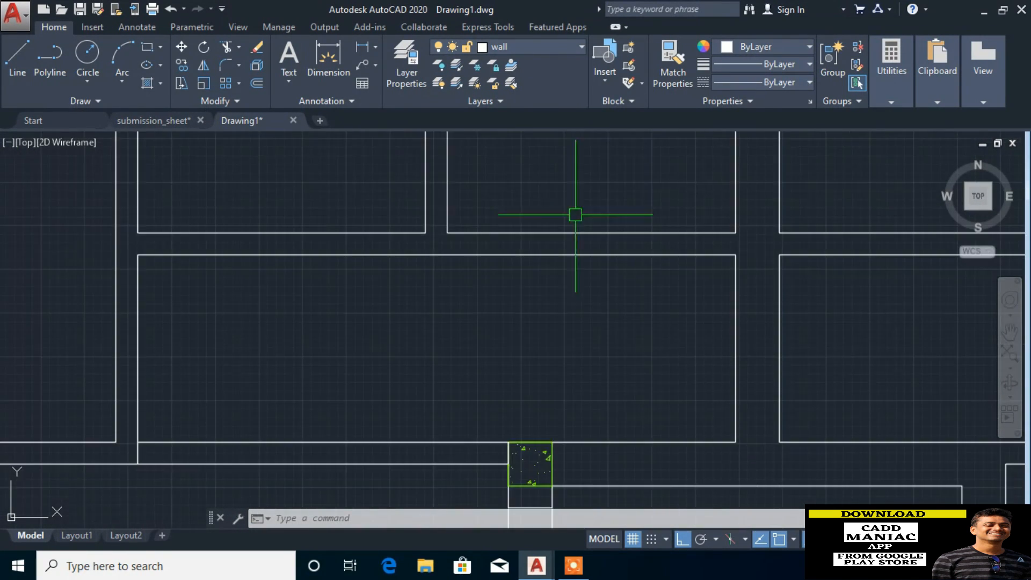
Step: Draw two lines across the horizontal wall above the small central room, extending both faces of the thin partition that meets it
key(Return)
click(447, 233)
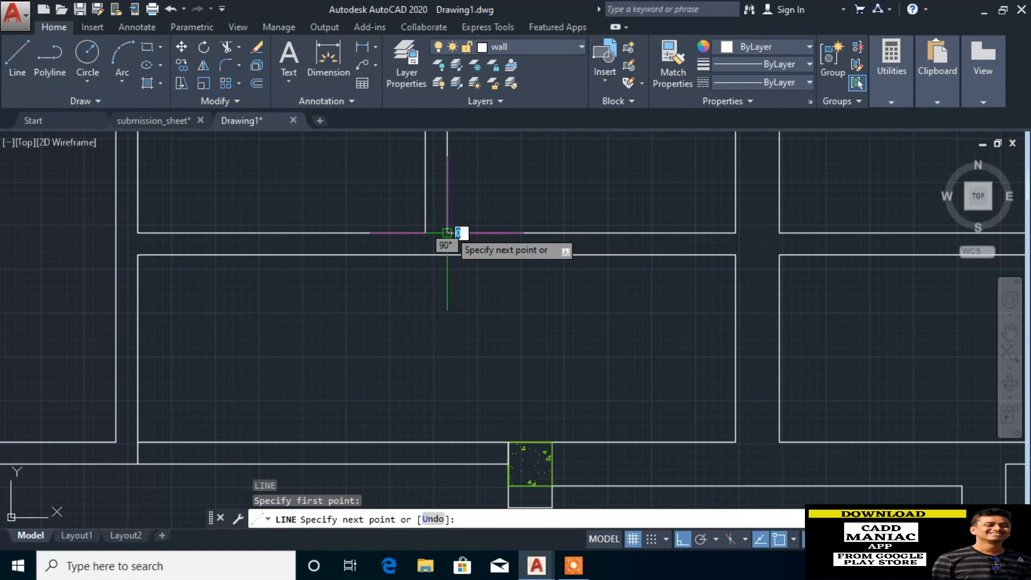
click(447, 254)
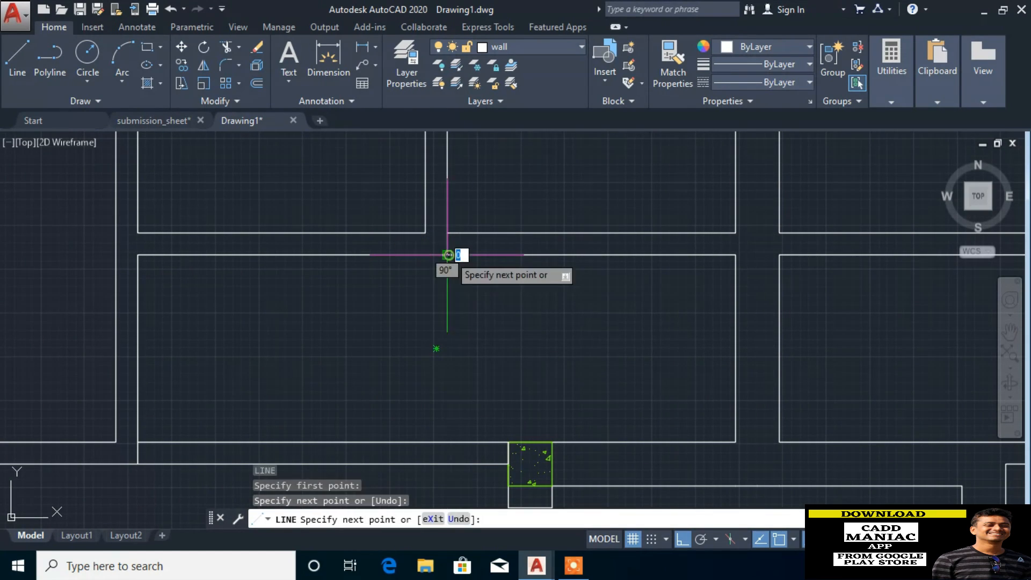
key(Return)
key(Return)
scroll(448, 254, up, 4)
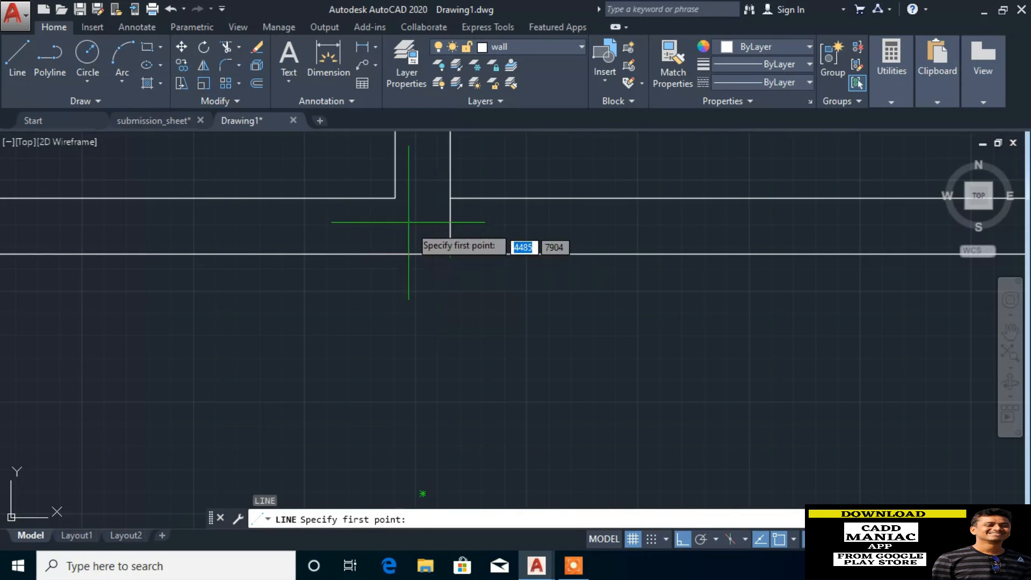
click(426, 232)
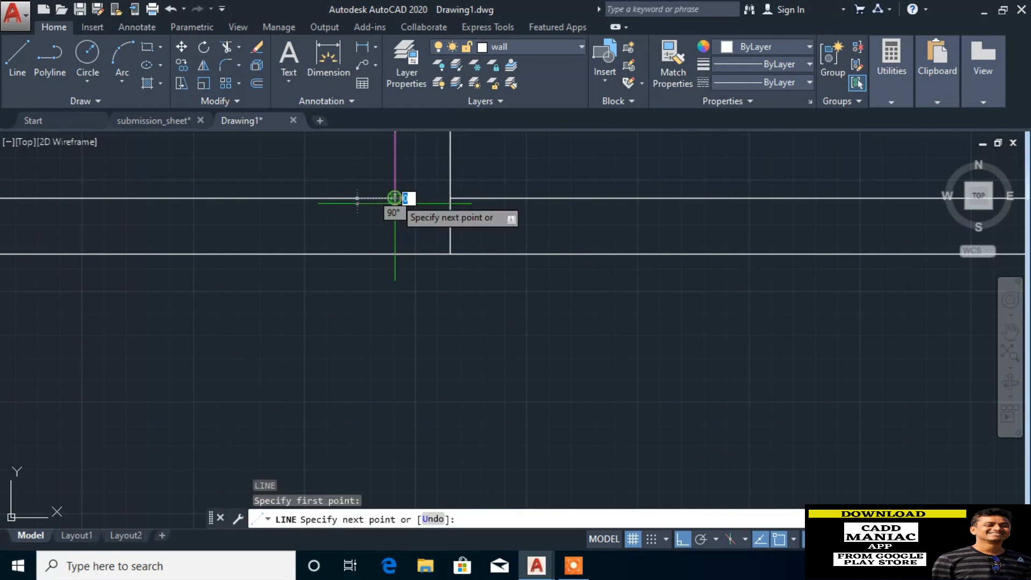
click(395, 253)
key(Return)
scroll(472, 168, down, 5)
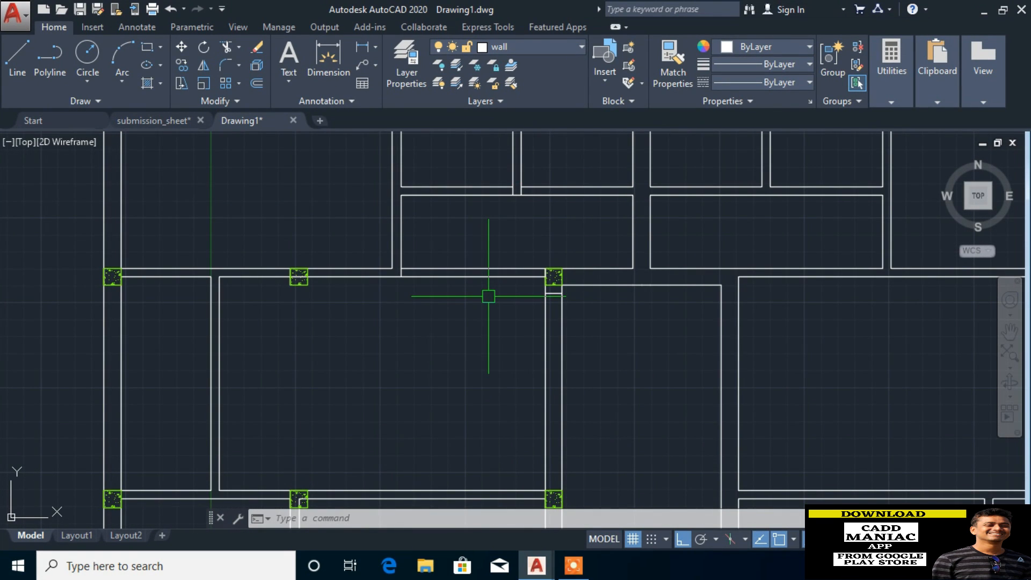
Step: Draw a line across the upper cross wall, extending the left face of the vertical wall between the middle and right columns
key(Return)
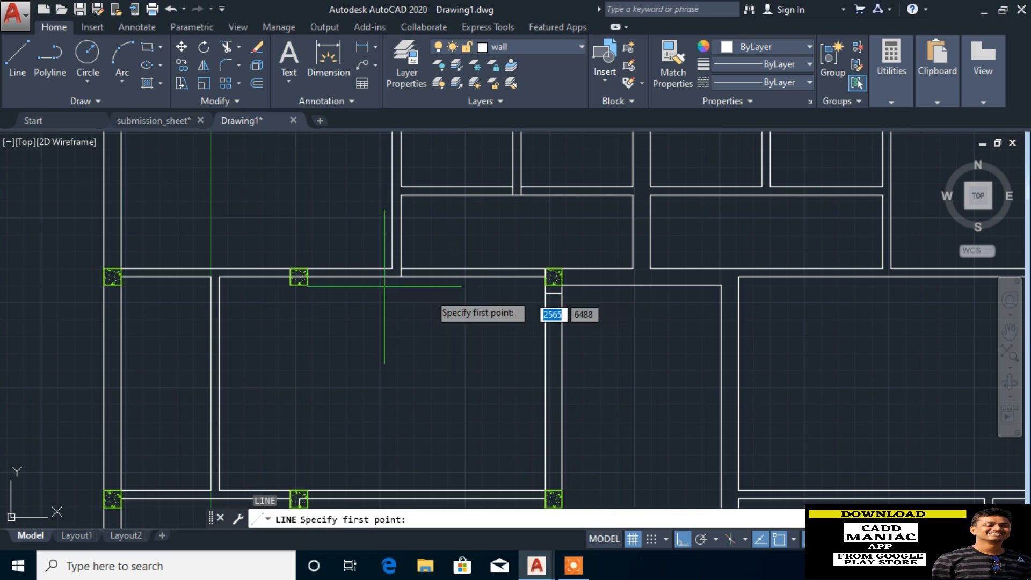
scroll(340, 284, up, 4)
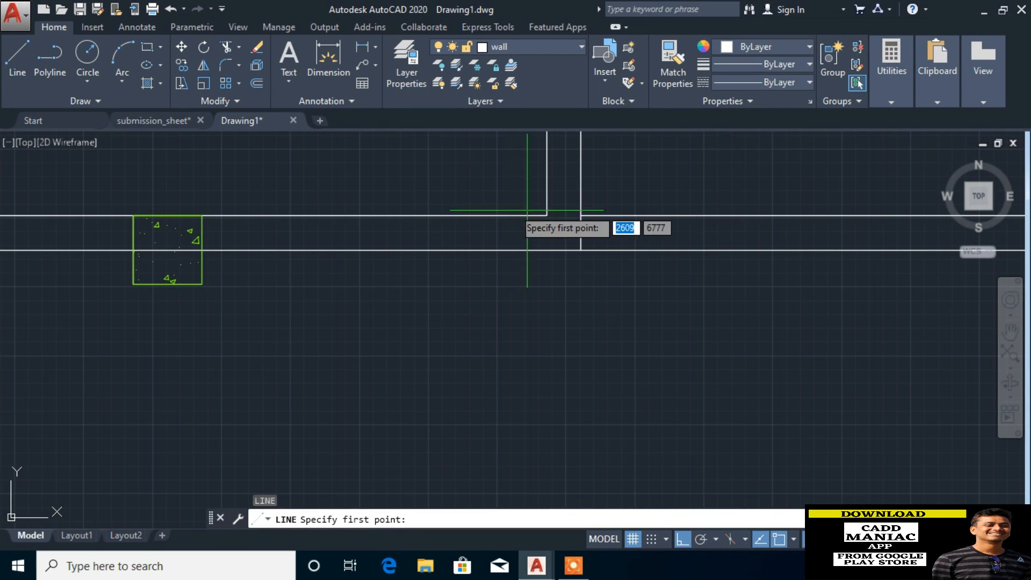
click(547, 215)
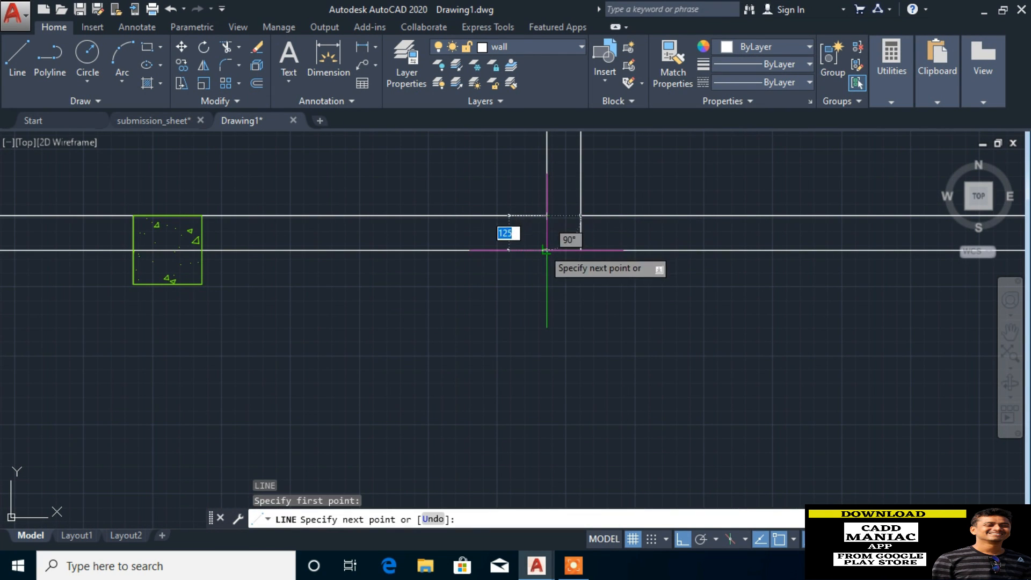
click(581, 215)
key(Return)
scroll(463, 256, down, 4)
scroll(463, 256, down, 3)
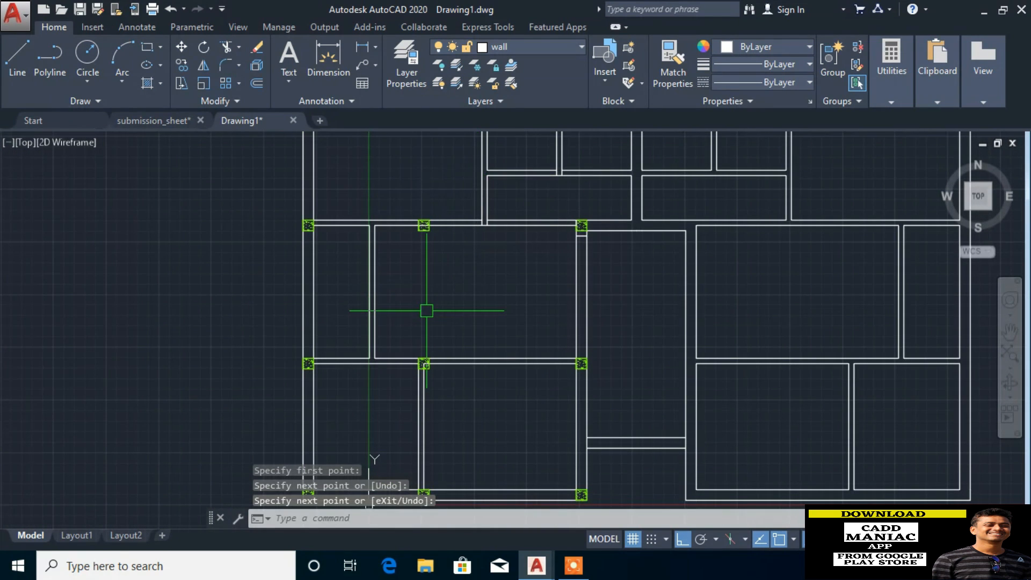
Step: Close the lower end of the thin vertical wall with a 125 line where it meets the lower cross wall
scroll(372, 410, up, 4)
key(Escape)
text(l)
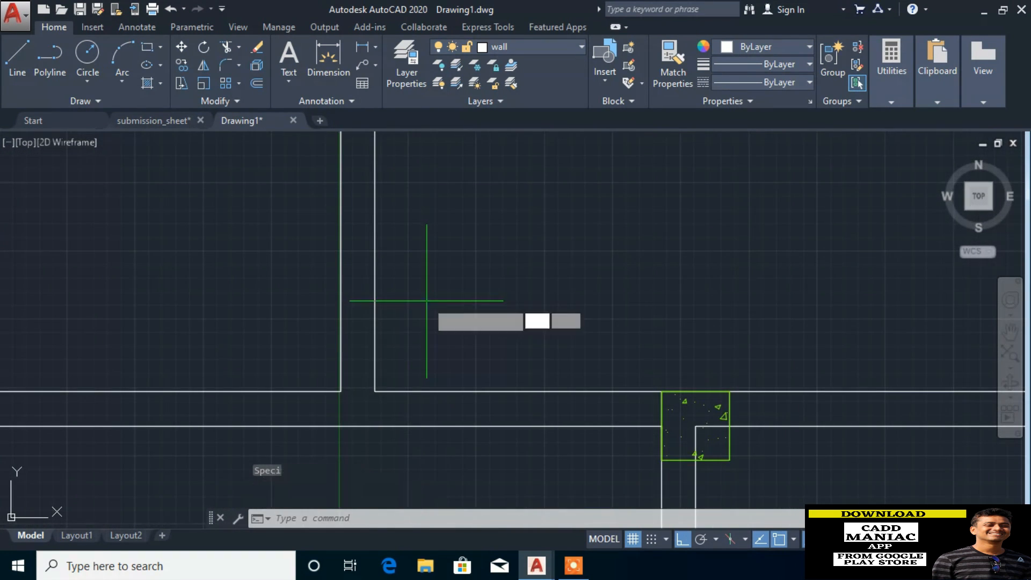
key(Return)
click(340, 392)
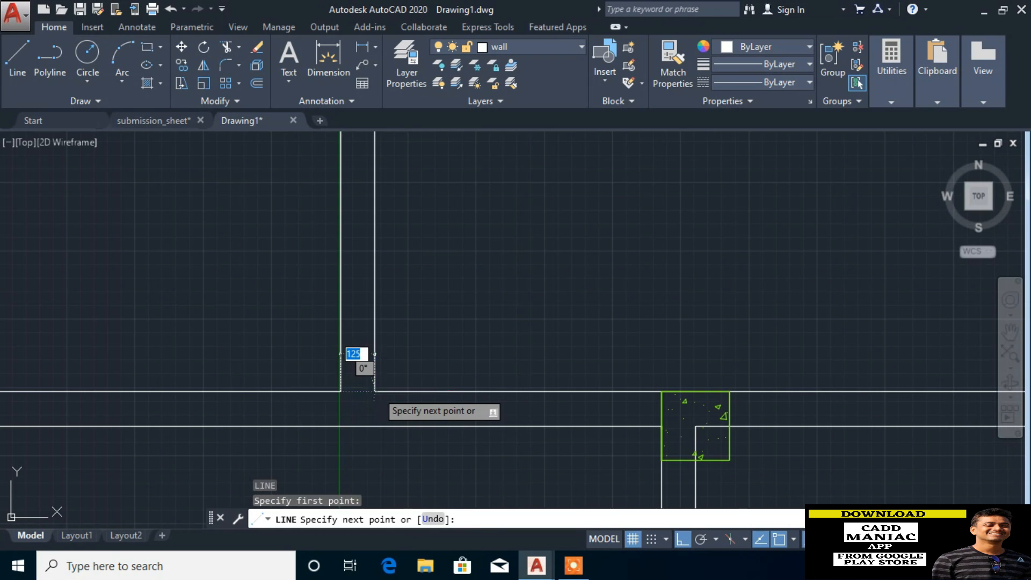
click(357, 355)
key(Return)
scroll(408, 272, down, 3)
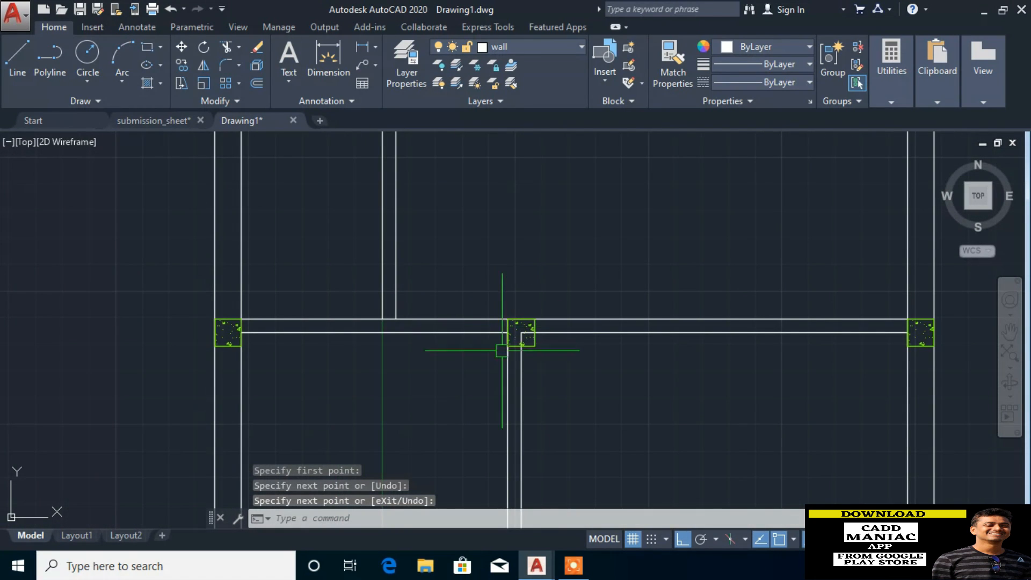
Step: Draw a line across the lower cross wall, 125 to the left of the middle column's upper-left corner
scroll(502, 351, up, 5)
text(l)
key(Return)
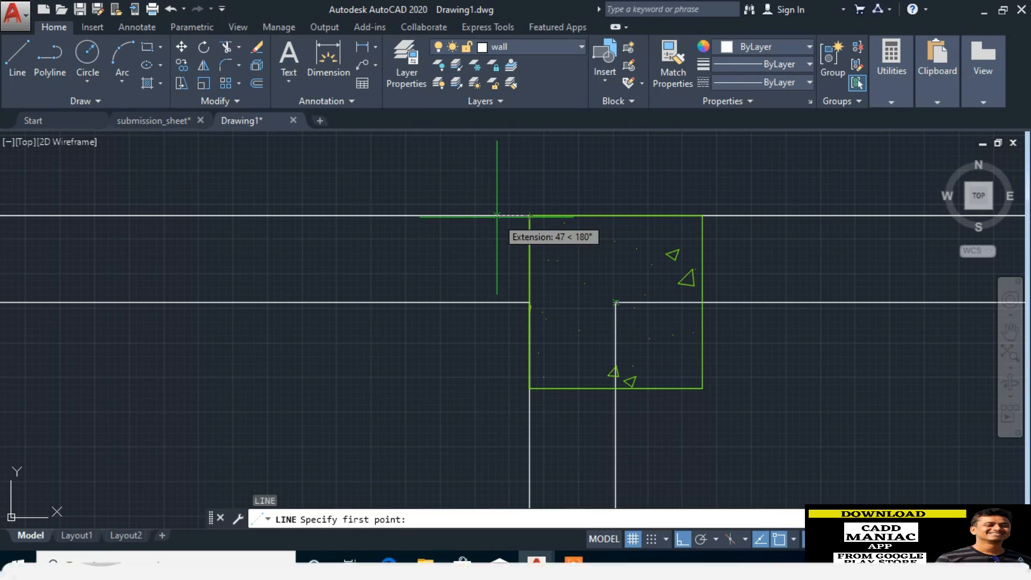
text(125)
key(Return)
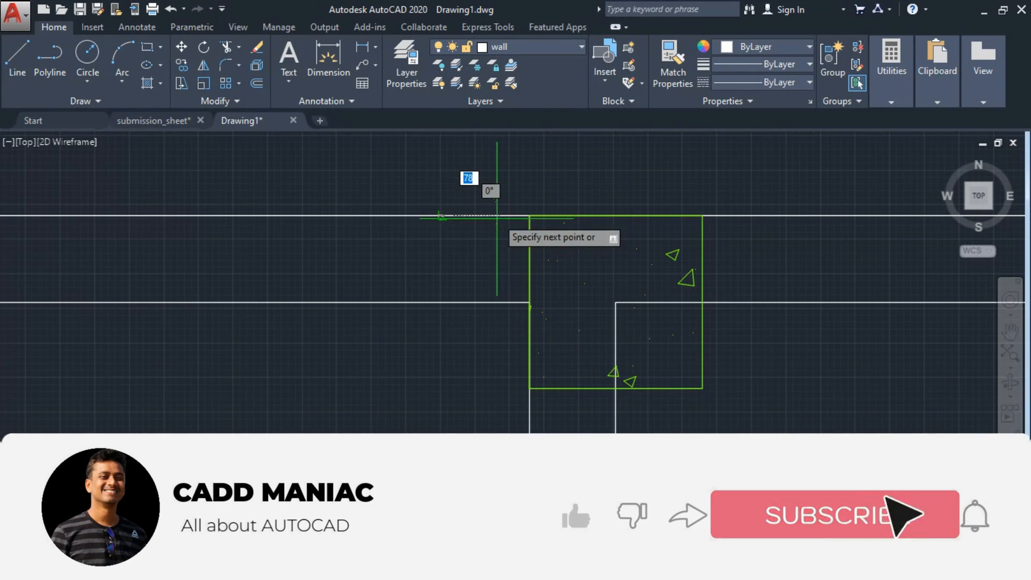
click(442, 302)
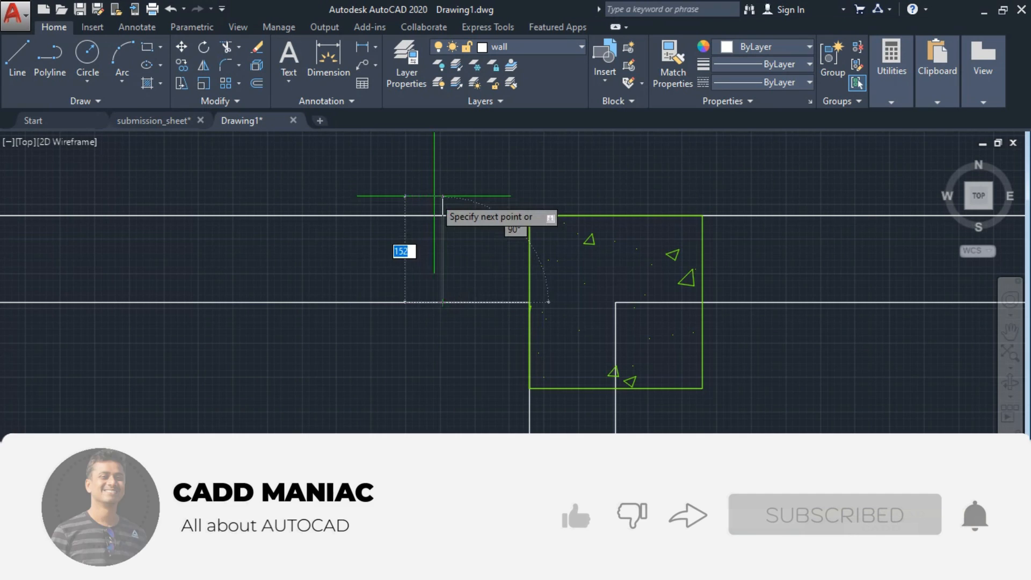
key(Return)
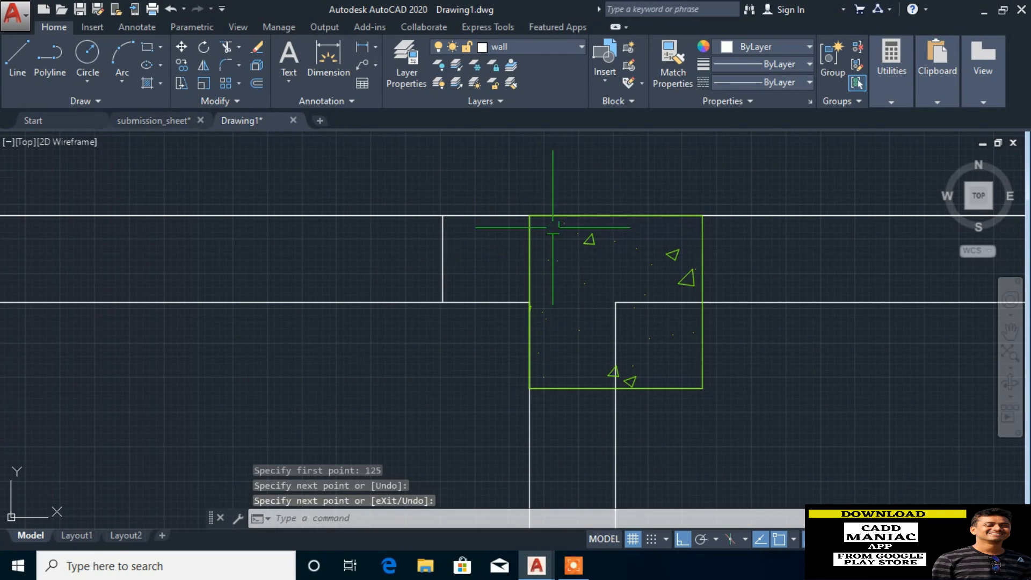
Step: Draw a line across the lower cross wall, 125 to the right of the middle column's upper-right corner
scroll(531, 289, down, 6)
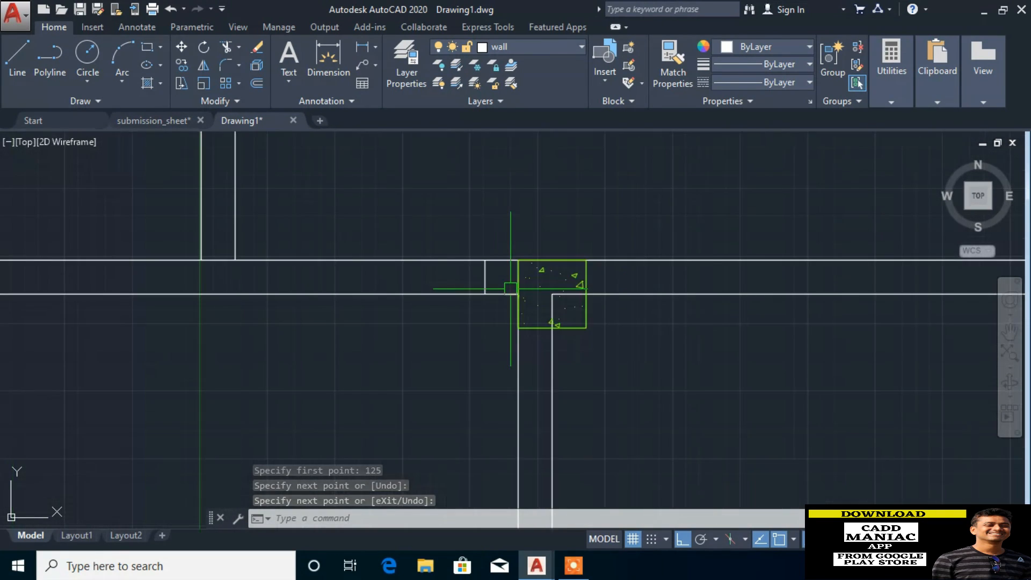
scroll(515, 258, up, 4)
text(l)
key(Return)
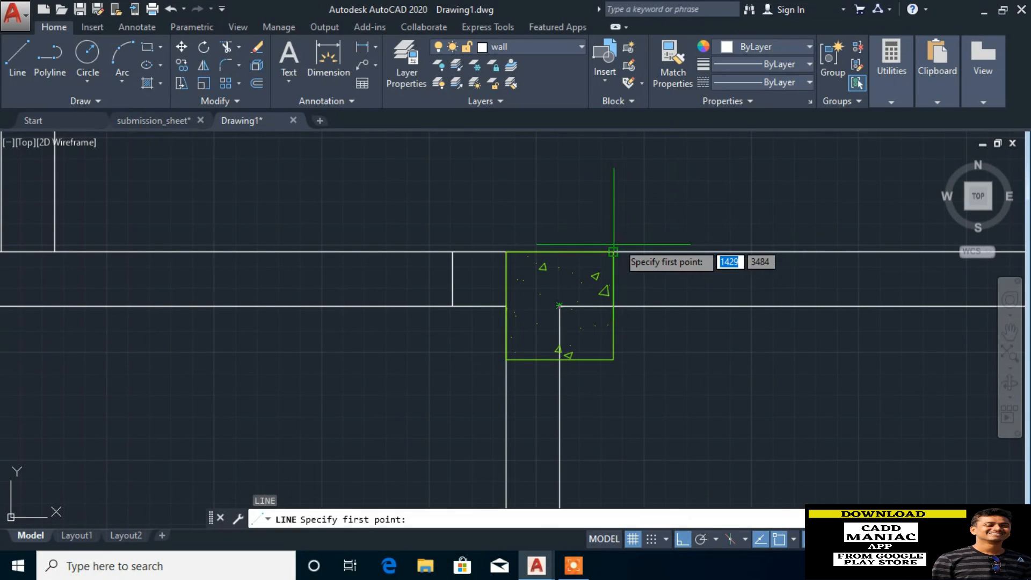
text(125)
key(Return)
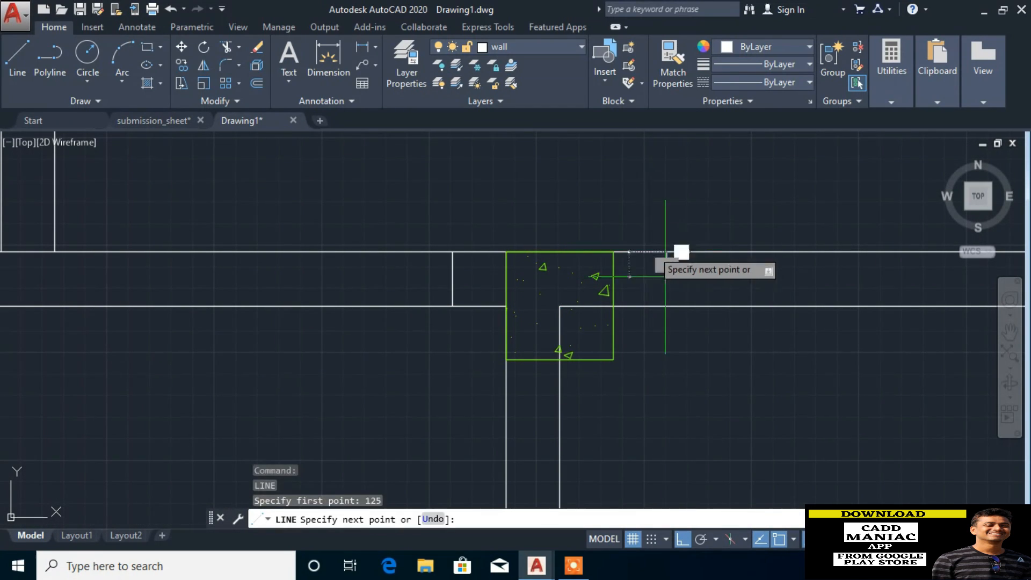
click(667, 306)
key(Return)
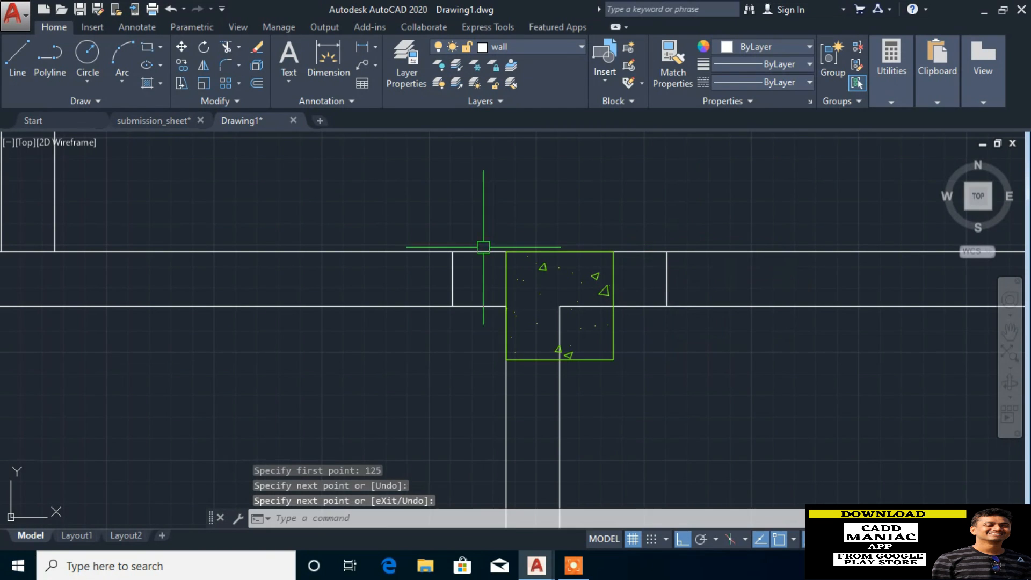
Step: Offset the line below the column at the central bay's upper-left corner by 1000 downward along the thick vertical wall
scroll(479, 267, down, 5)
scroll(476, 295, down, 2)
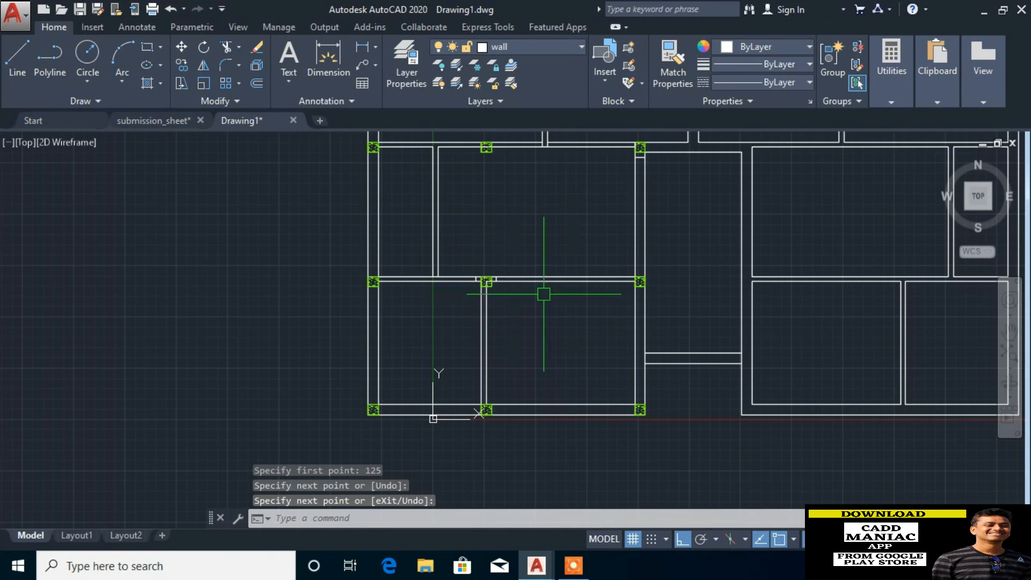
scroll(621, 290, down, 2)
scroll(614, 233, up, 2)
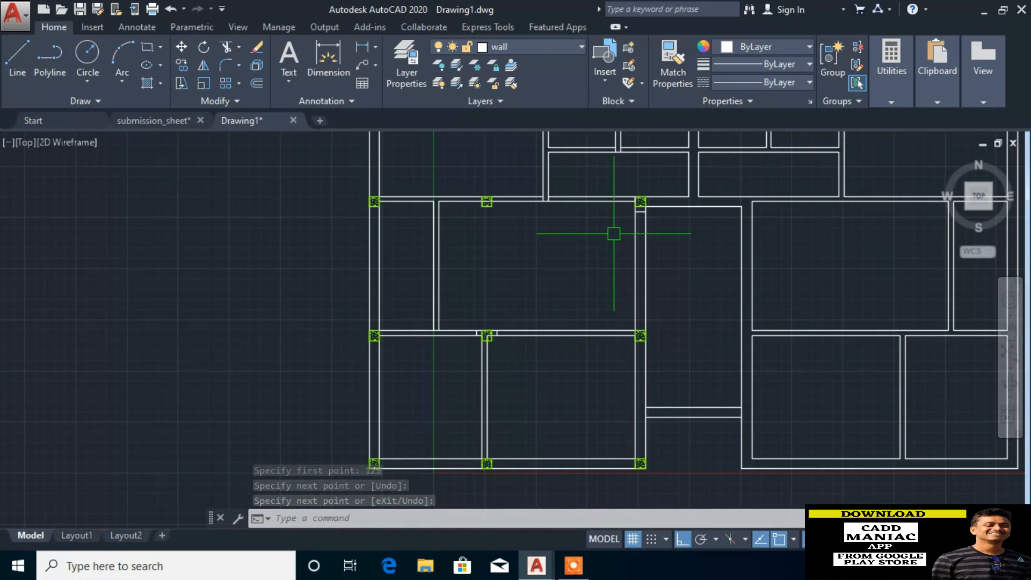
scroll(614, 233, up, 2)
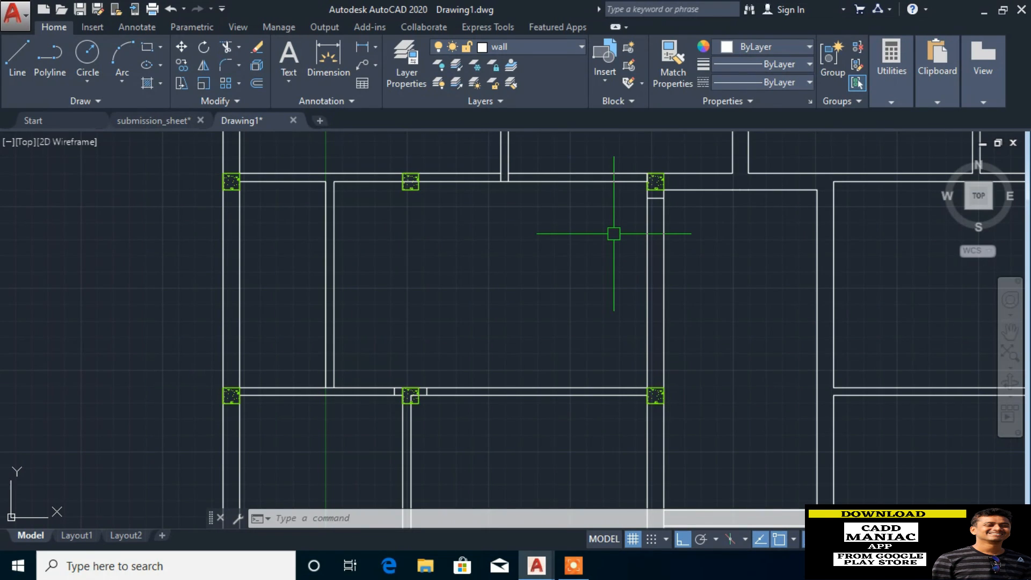
text(o)
key(Return)
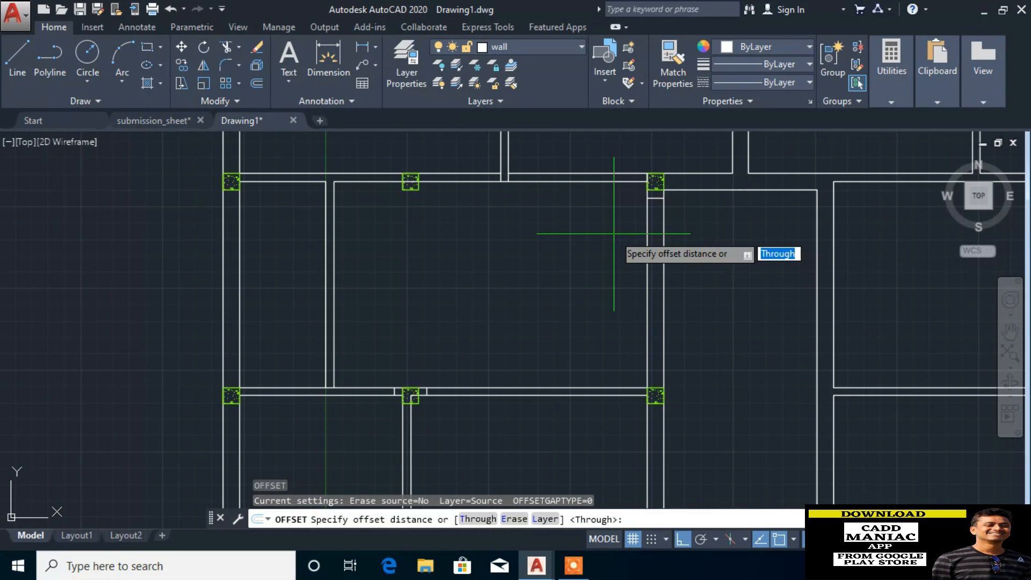
text(1000)
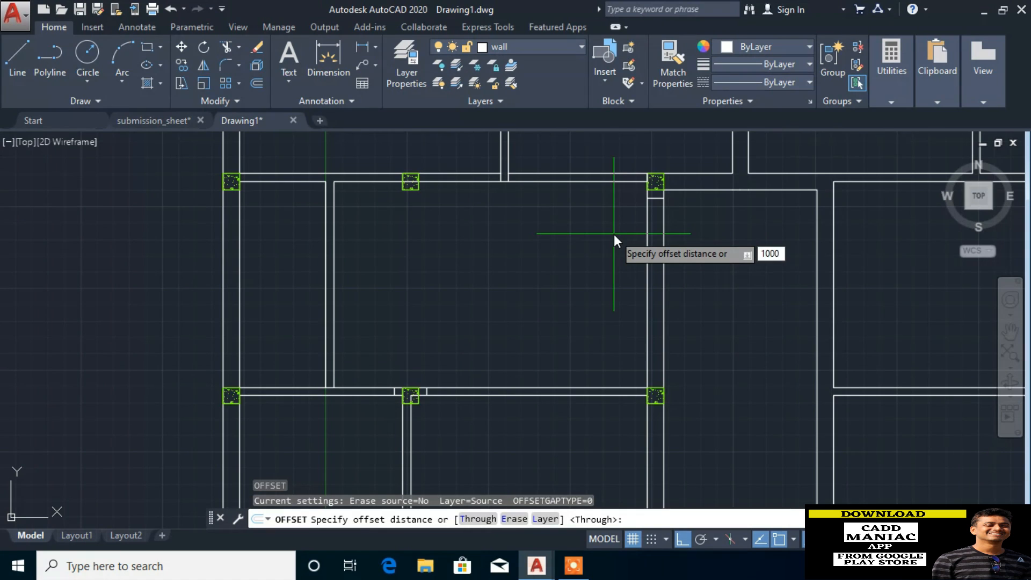
key(Return)
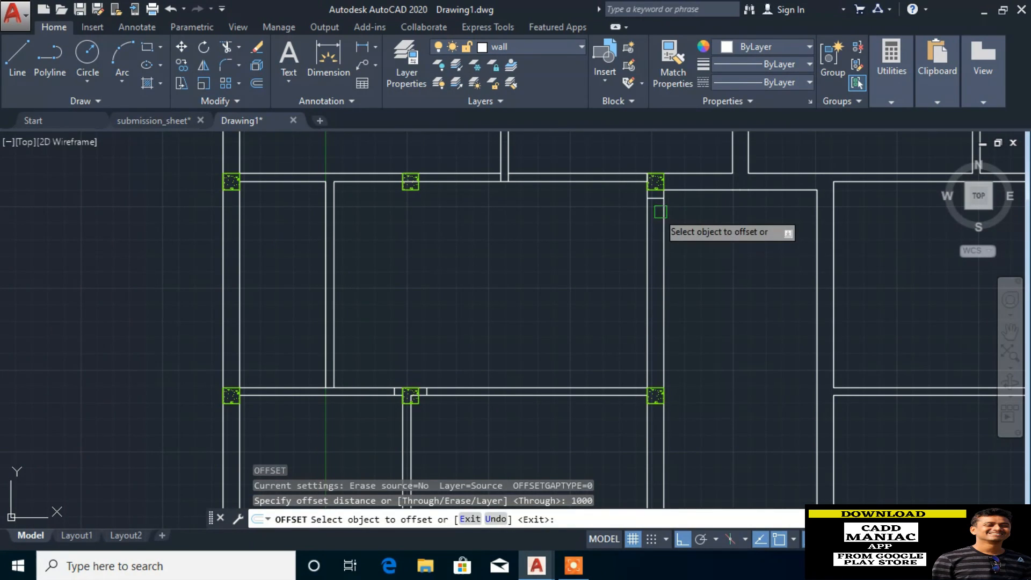
scroll(669, 201, up, 2)
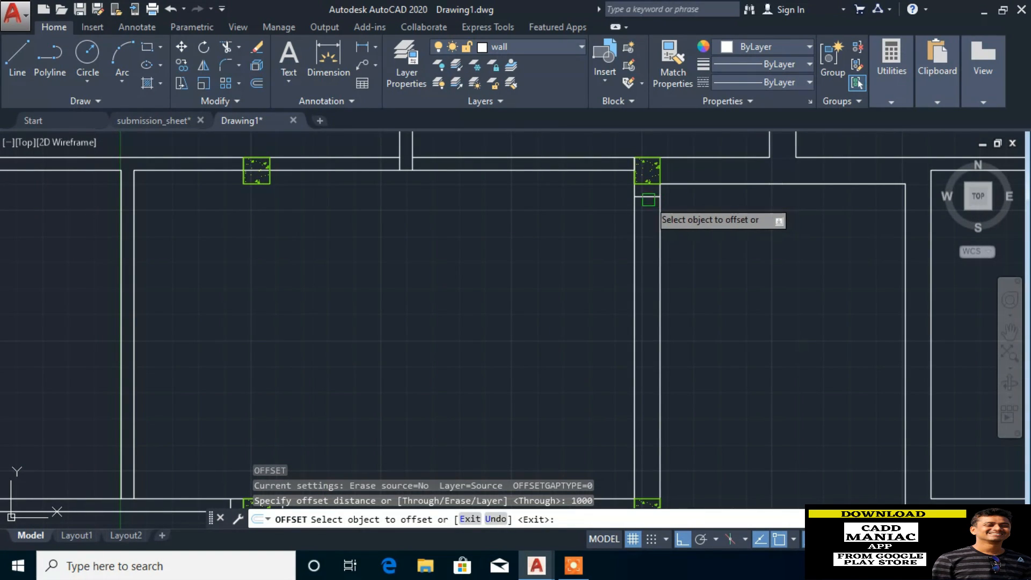
click(646, 197)
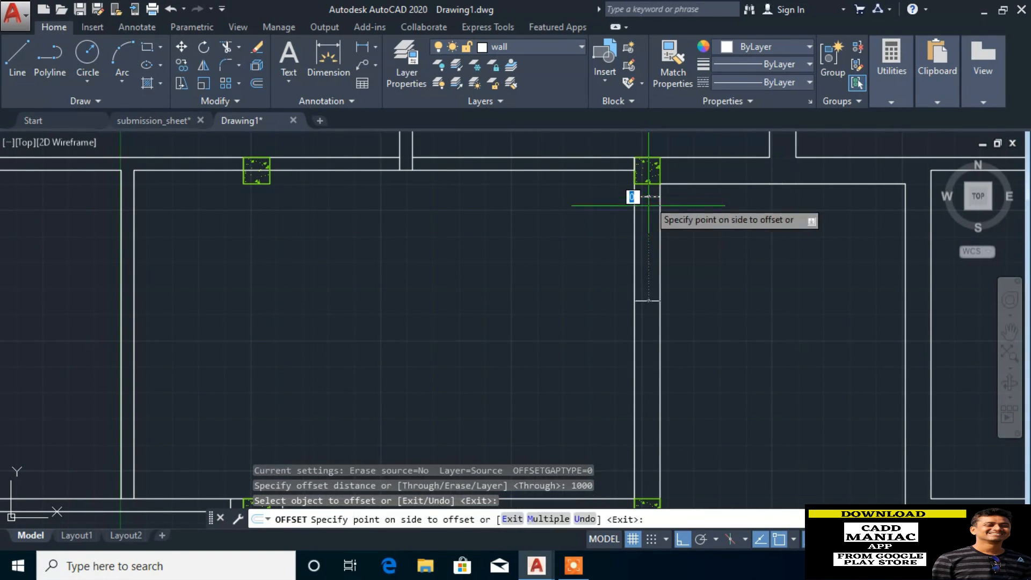
click(662, 314)
Step: Offset the line extending the left face of the upper vertical wall by 1000 to the left, toward the upper cross wall's middle column
scroll(607, 287, down, 3)
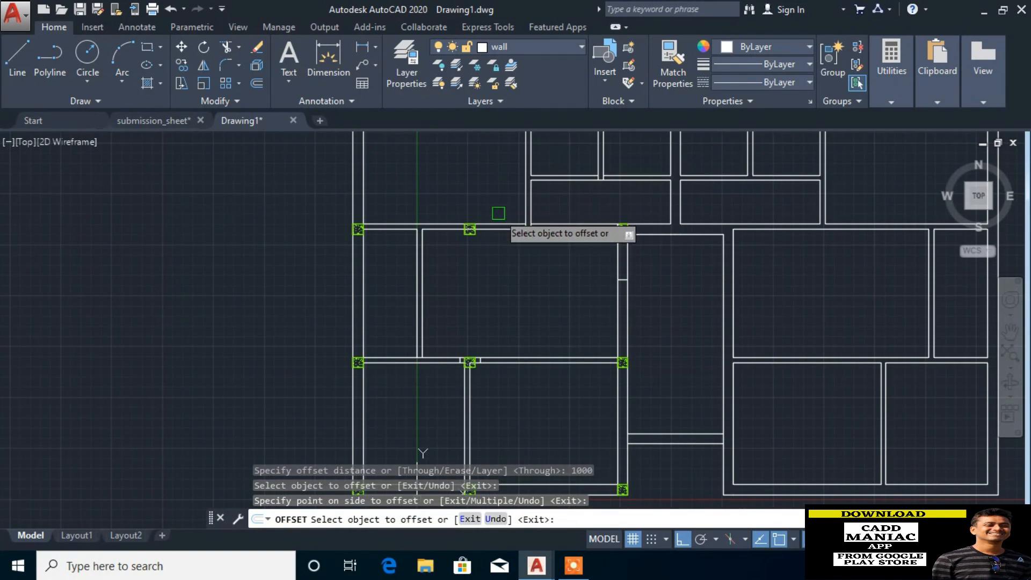
scroll(499, 214, up, 5)
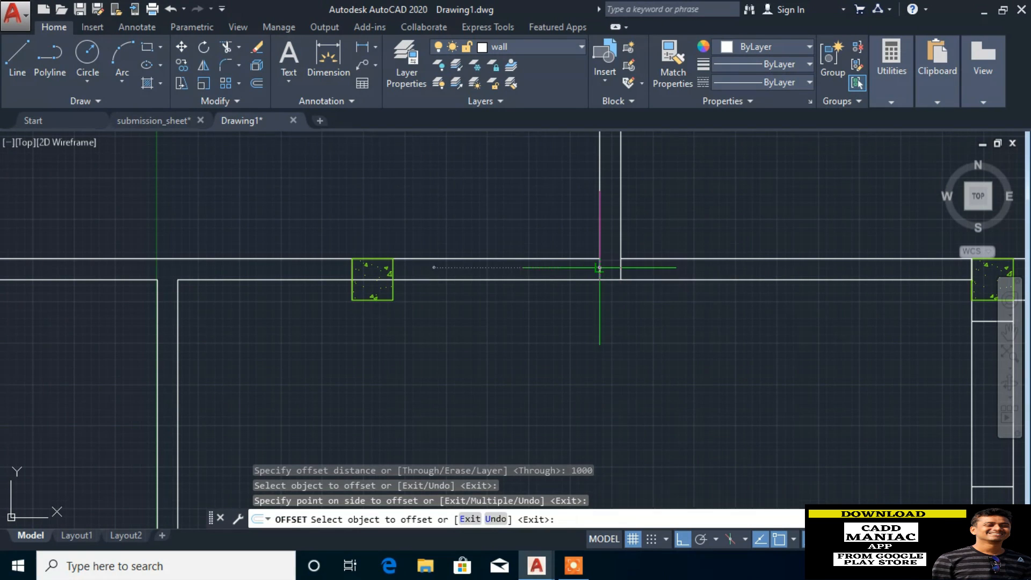
click(597, 268)
click(441, 201)
scroll(465, 145, down, 3)
scroll(465, 167, down, 2)
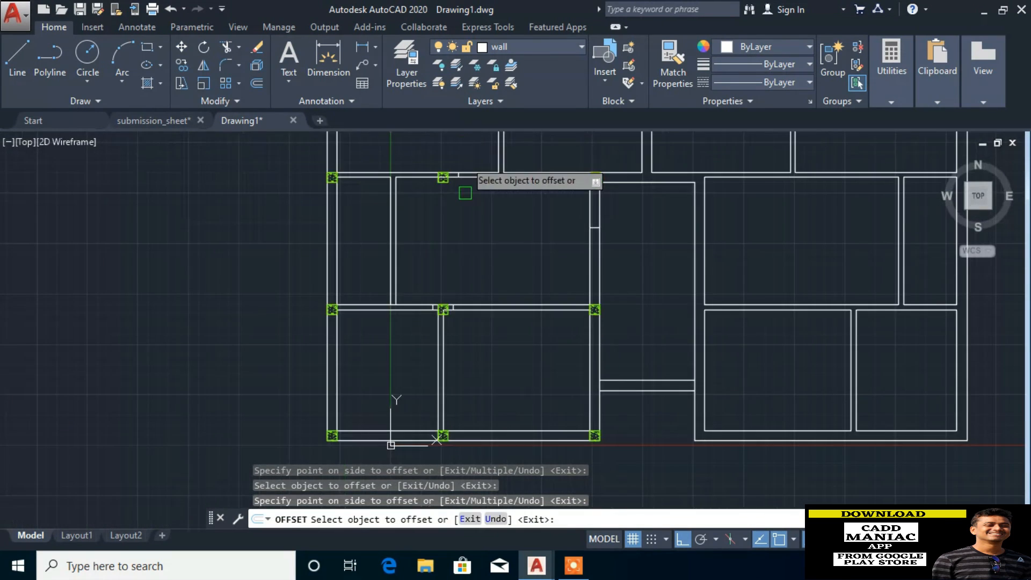
Step: Offset the line at the foot of the thin vertical wall above the lower cross wall by 1000 upward
scroll(437, 333, up, 6)
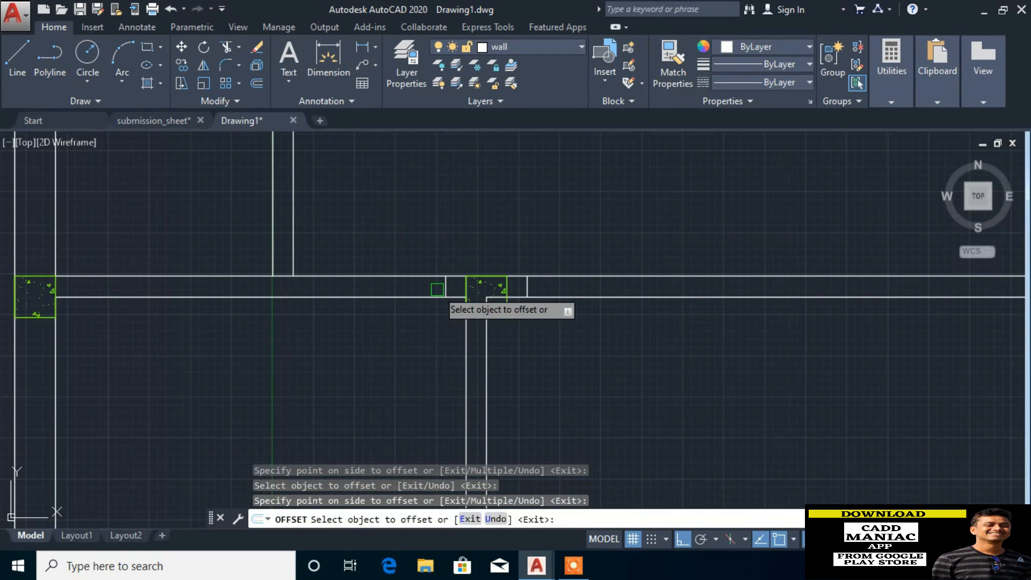
scroll(437, 290, down, 4)
scroll(369, 284, up, 6)
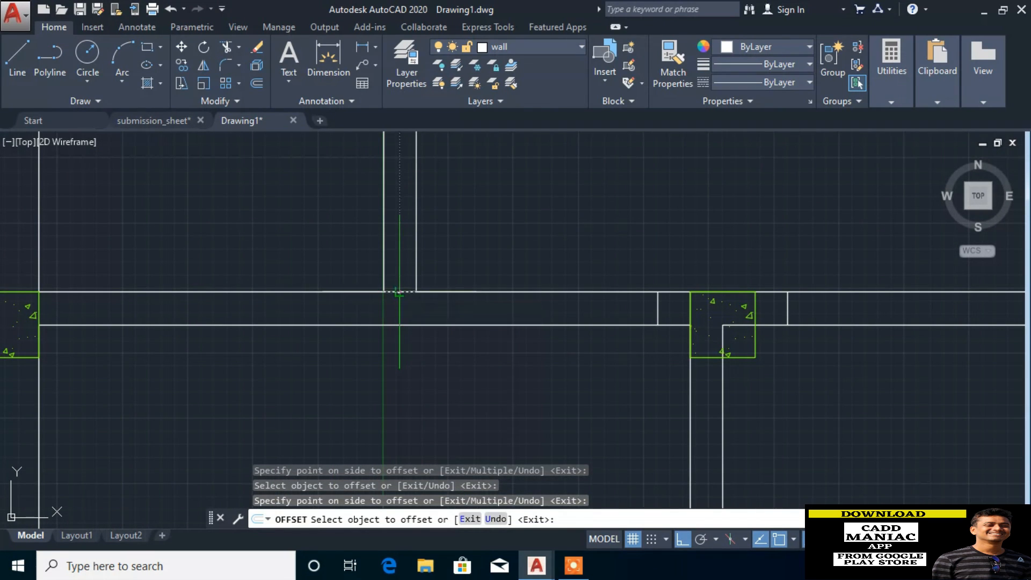
click(398, 292)
scroll(386, 292, down, 3)
click(403, 260)
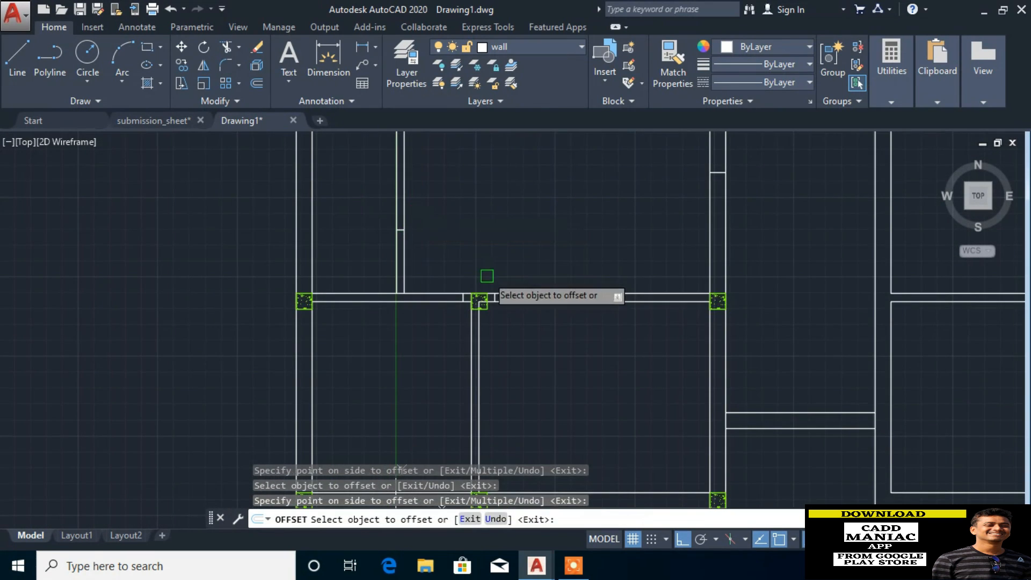
Step: Offset the line just right of the lower cross wall's middle column by 1000 to the right
scroll(487, 280, up, 3)
click(506, 358)
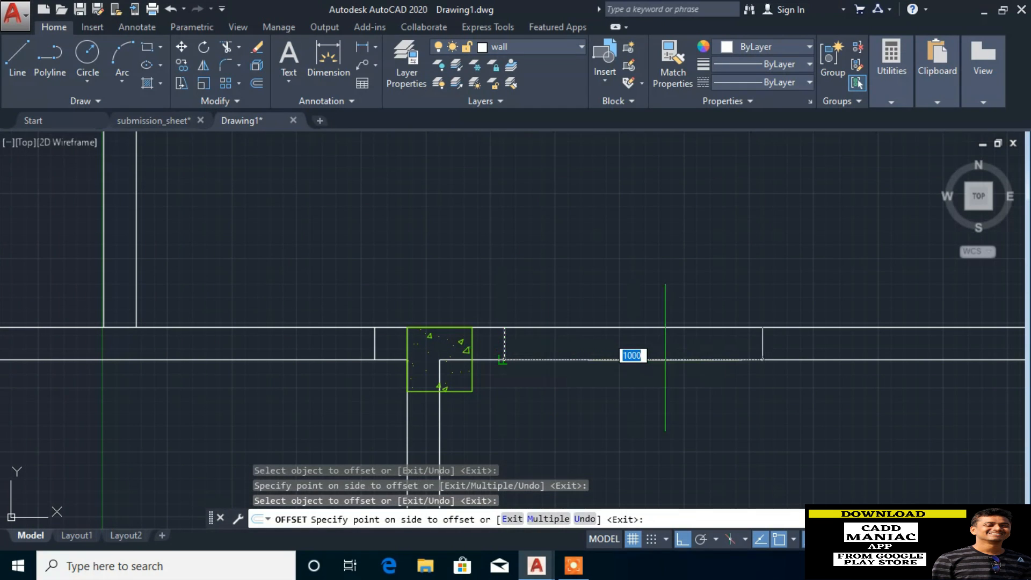
click(671, 356)
Step: Offset the end lines of the partition between the two small upper rooms by 900 outward on both sides, along the wall below them
scroll(456, 246, down, 4)
scroll(525, 295, down, 4)
scroll(560, 176, up, 5)
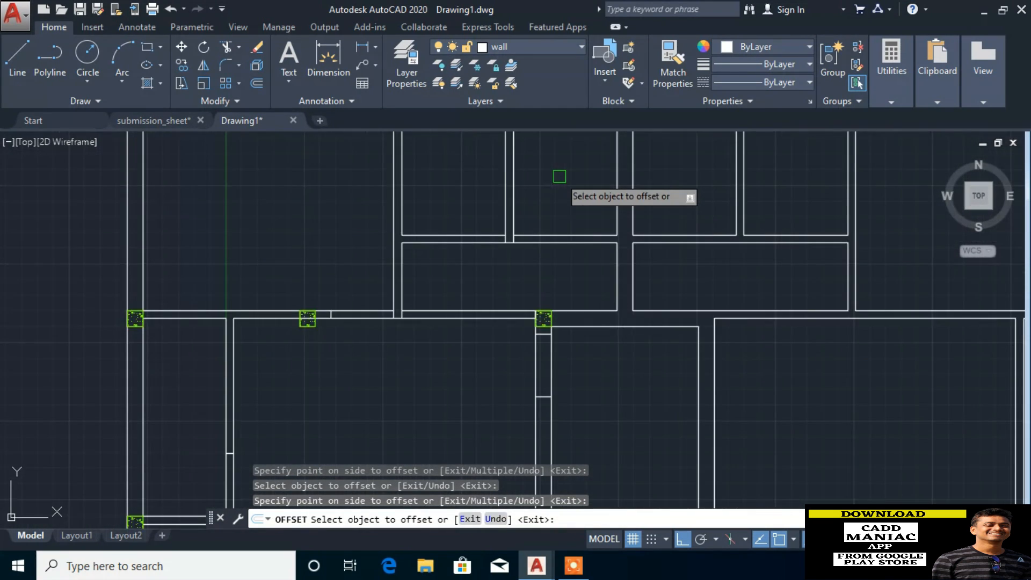
scroll(560, 176, down, 2)
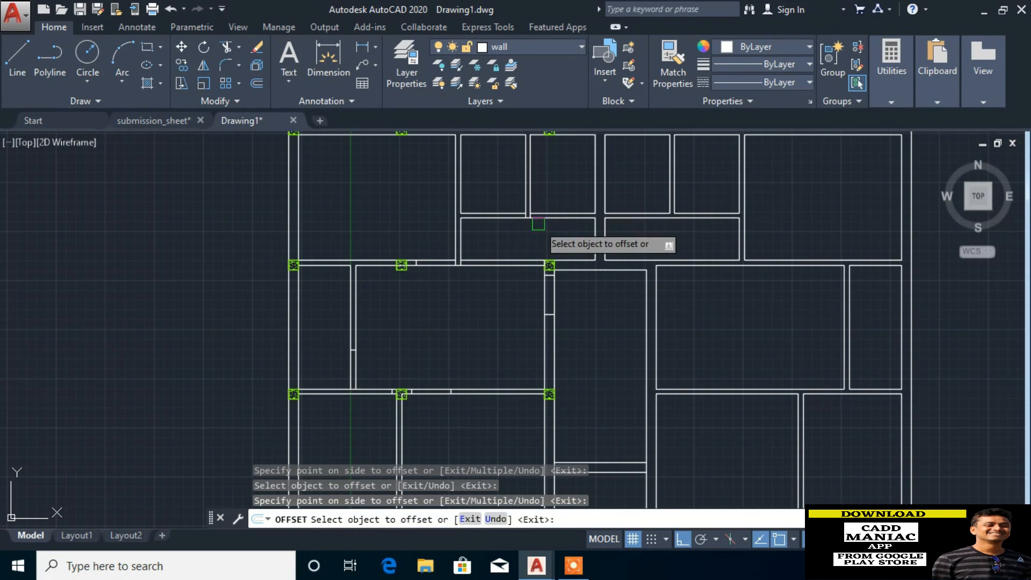
scroll(539, 224, up, 5)
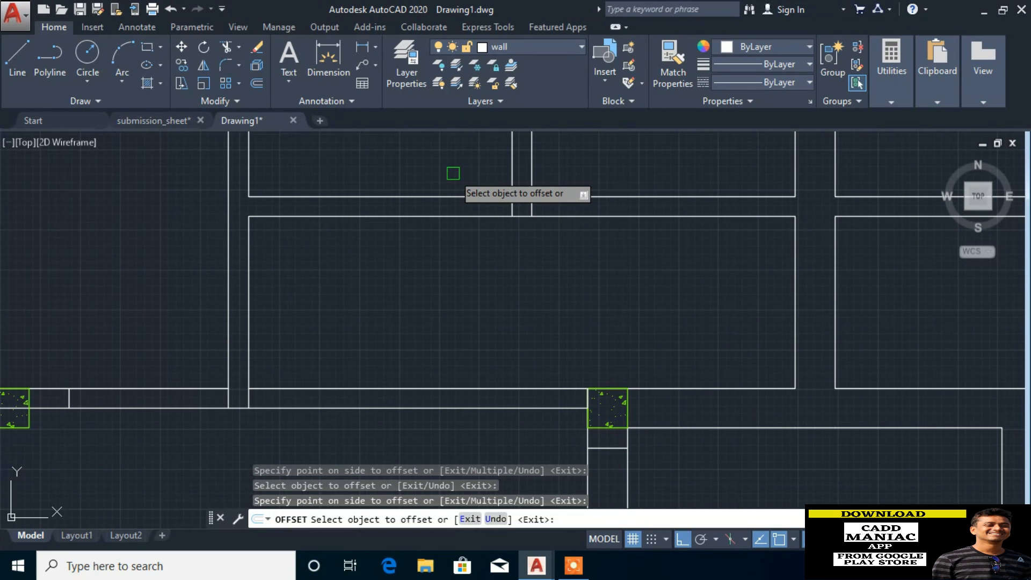
click(532, 207)
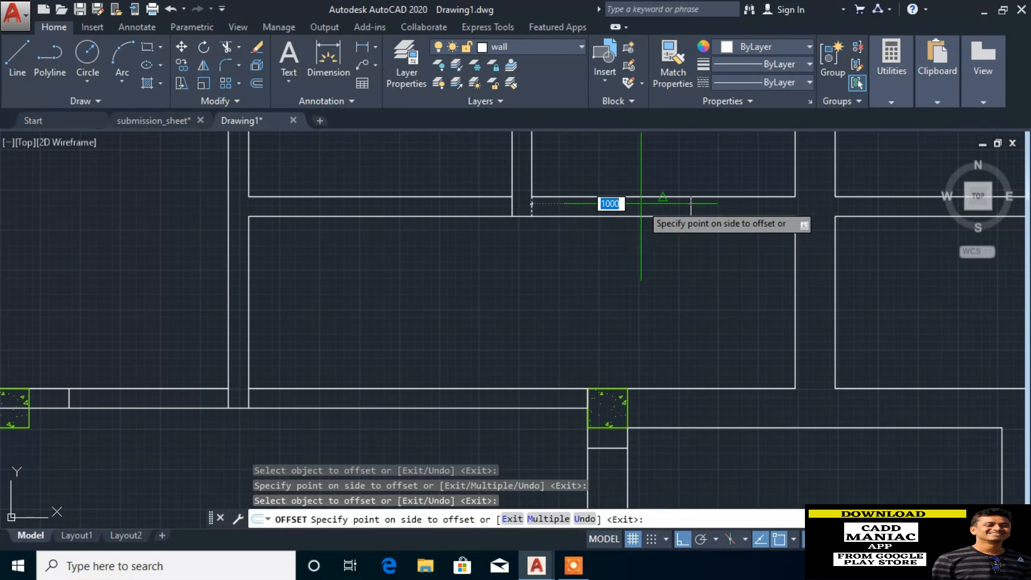
text(90)
key(Return)
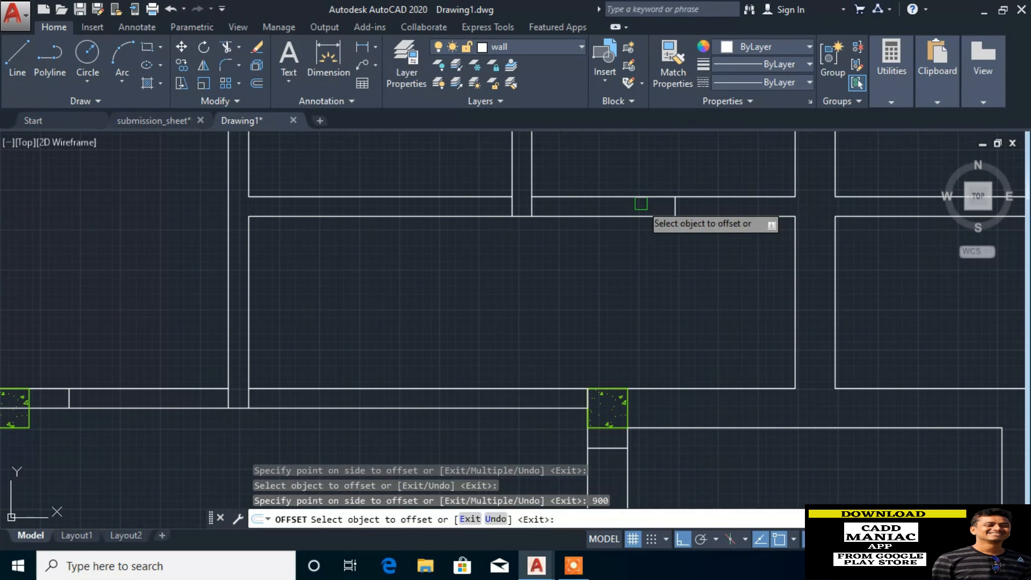
click(508, 209)
text(900)
key(Return)
scroll(384, 169, down, 2)
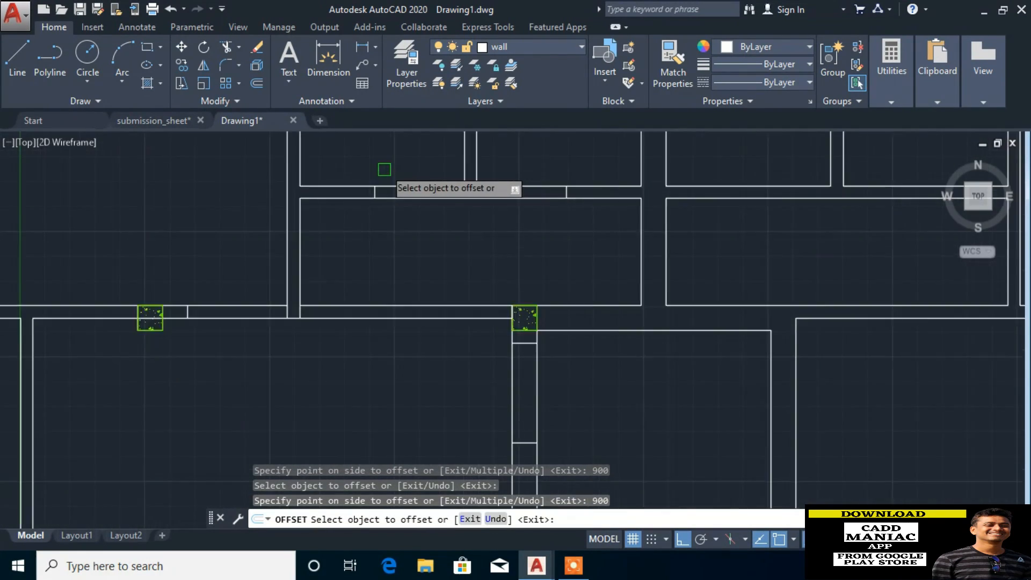
scroll(384, 169, down, 3)
scroll(333, 360, up, 4)
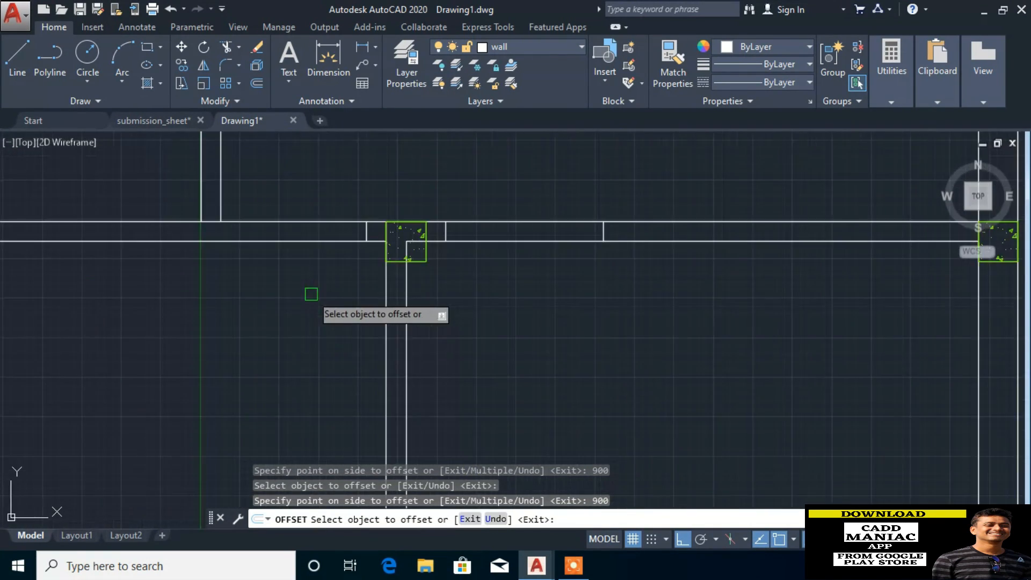
click(367, 230)
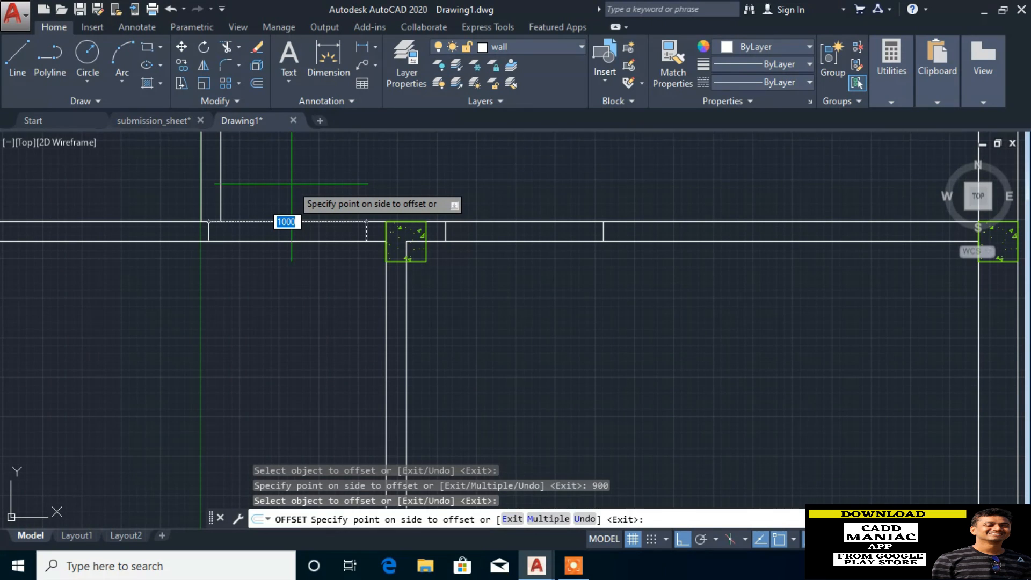
key(Escape)
Step: Delete the line across the lower cross wall just left of its middle column
scroll(366, 223, up, 4)
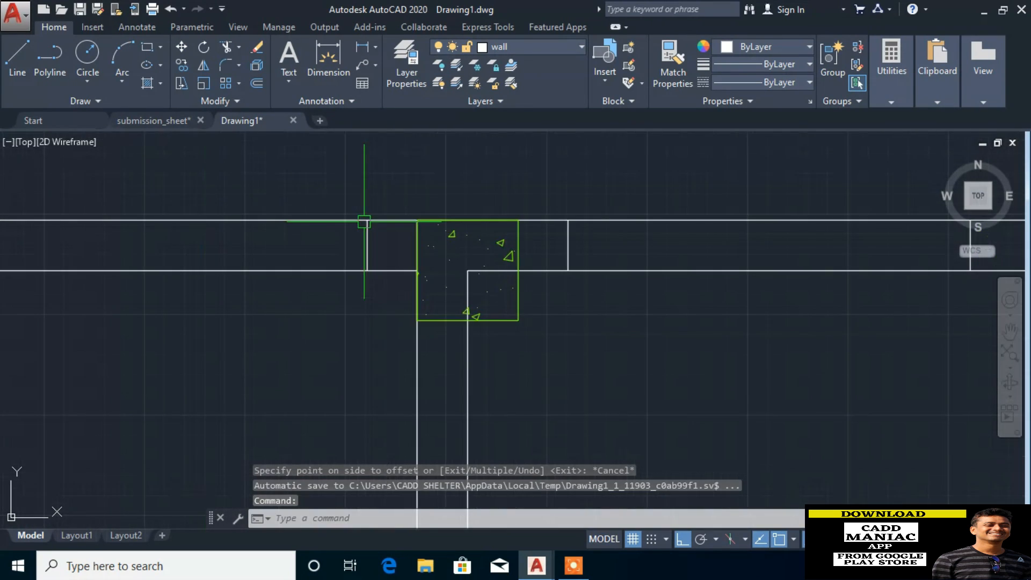
click(356, 178)
click(388, 308)
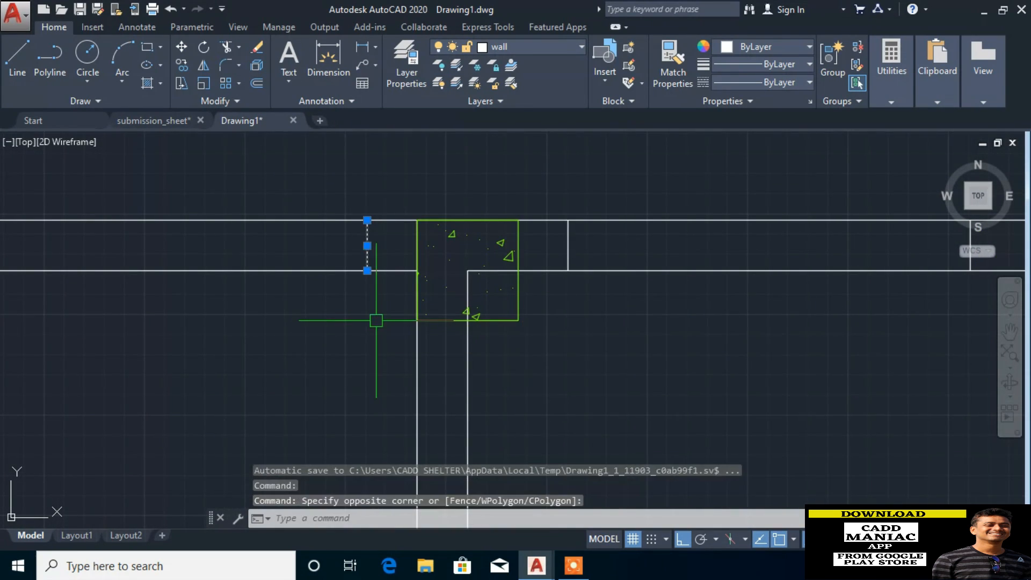
key(Delete)
scroll(414, 219, down, 4)
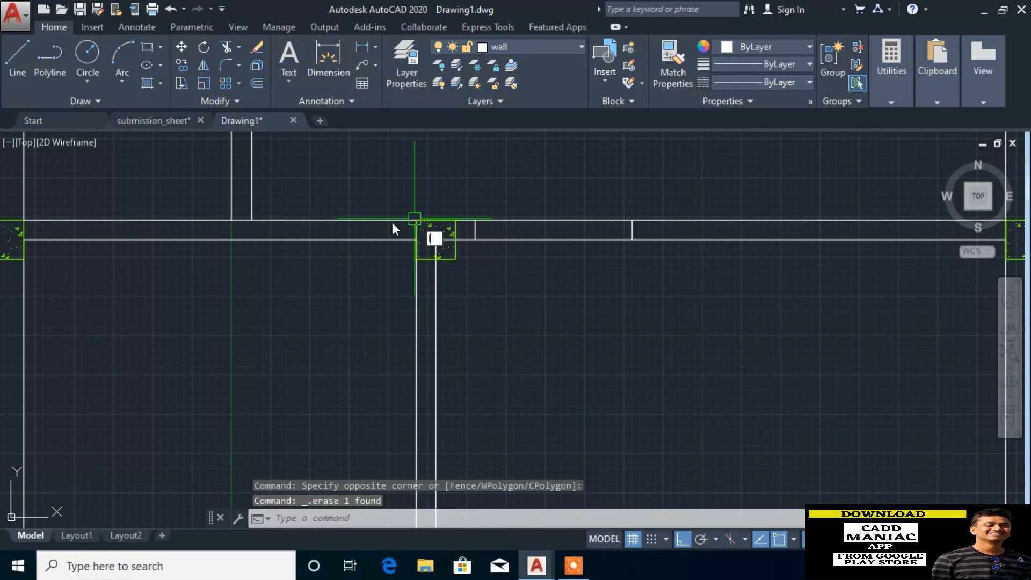
Step: Draw a line across the lower cross wall extending the right face of the thin vertical wall above it
text(l)
key(Return)
scroll(255, 231, up, 4)
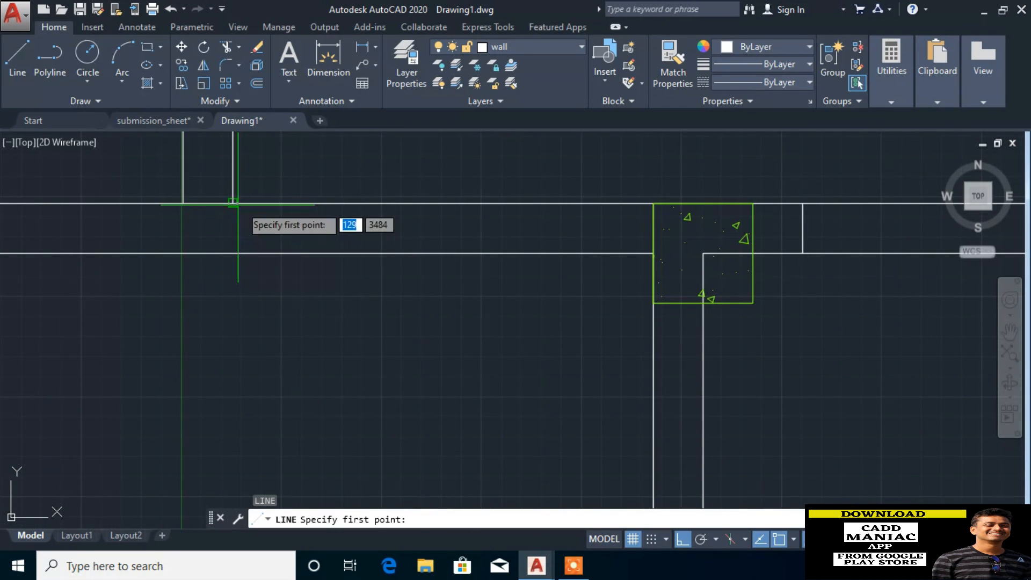
click(233, 203)
click(233, 253)
key(Return)
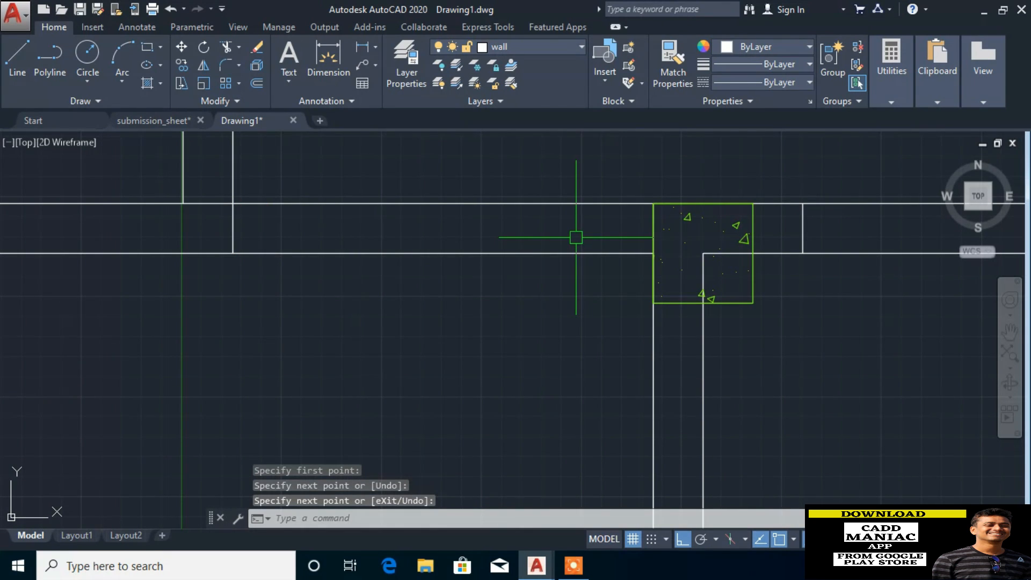
Step: Offset the line extending the thin vertical wall's right face by 900 to the right, toward the lower cross wall's middle column
text(o)
key(Return)
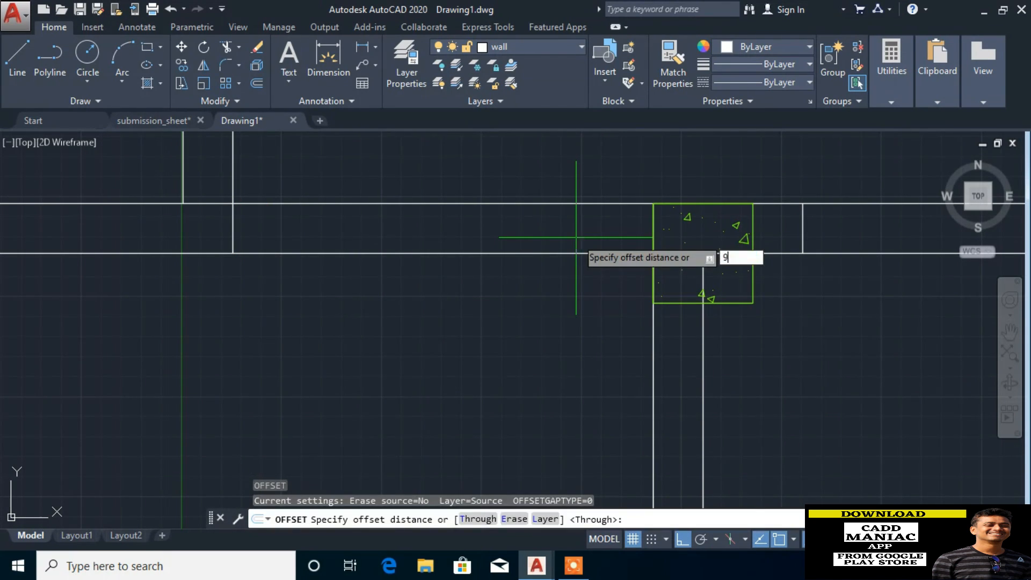
key(Return)
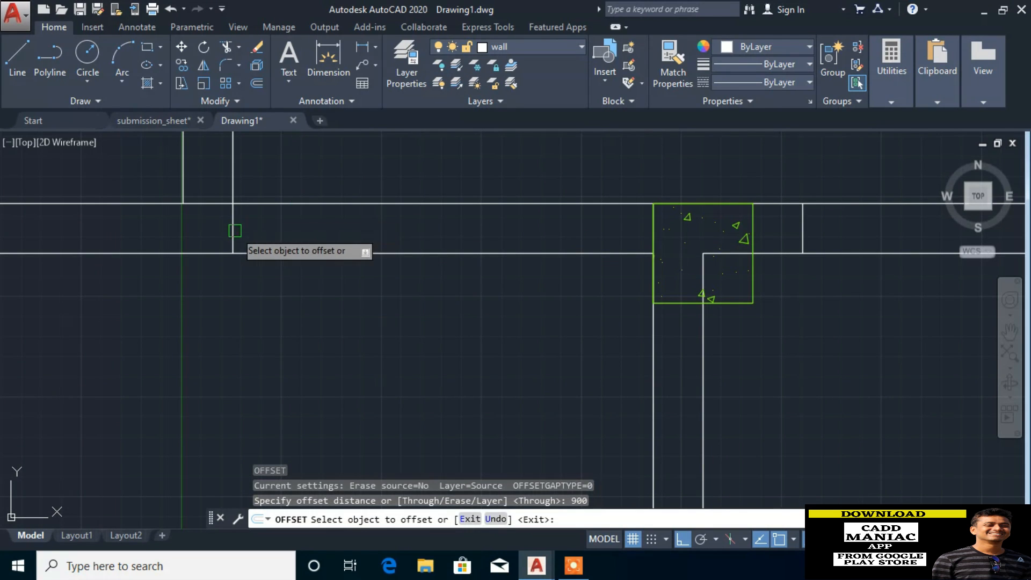
click(228, 234)
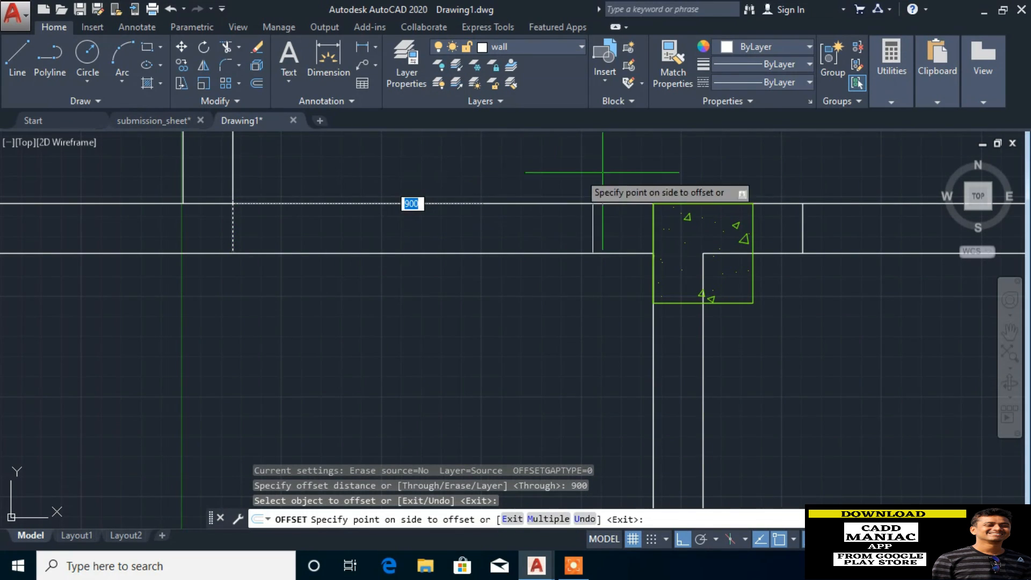
click(623, 173)
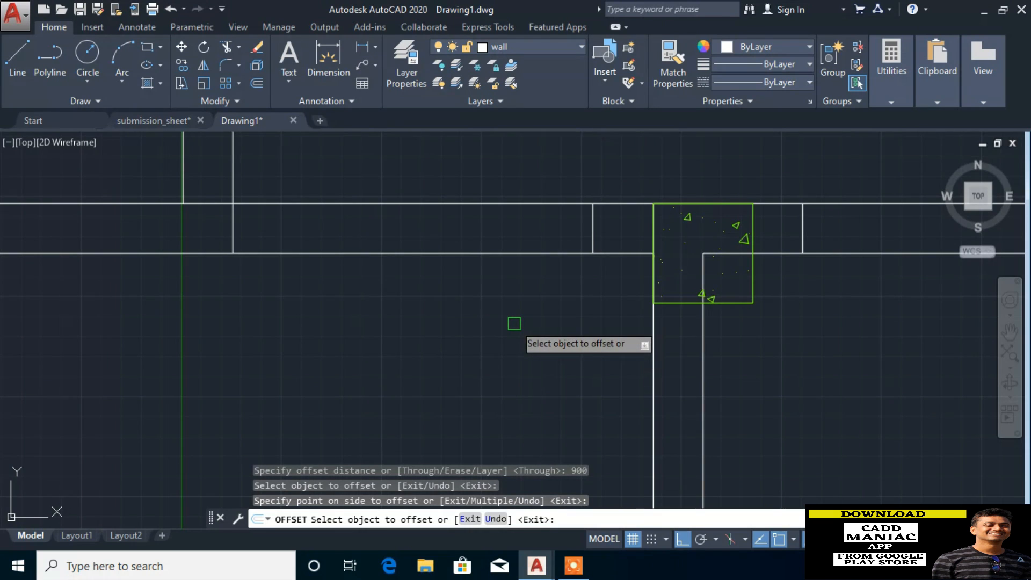
Step: Measure the distance from the offset line to the lower cross wall's middle column along the wall's upper edge
scroll(513, 326, down, 4)
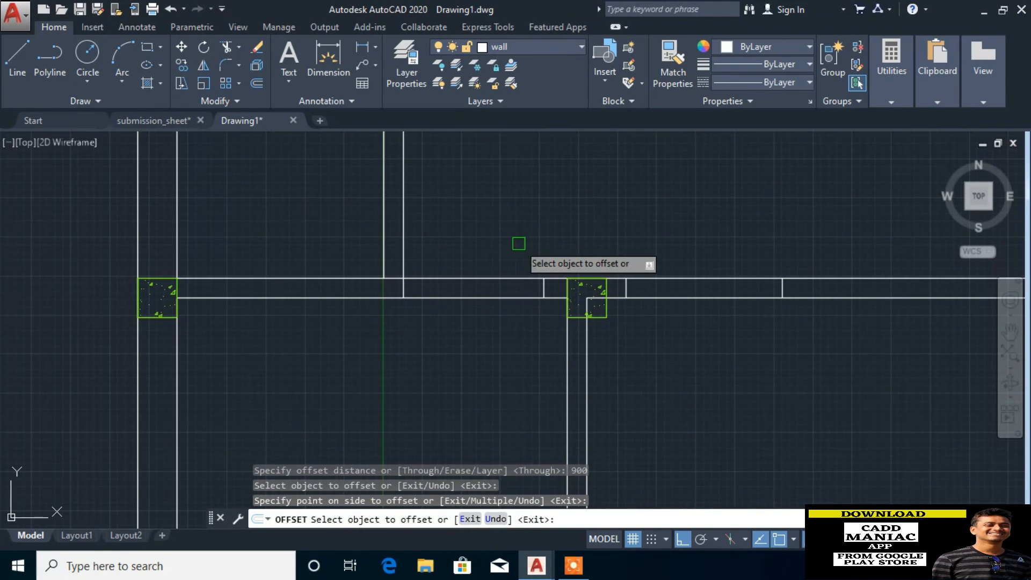
key(Return)
scroll(558, 275, up, 5)
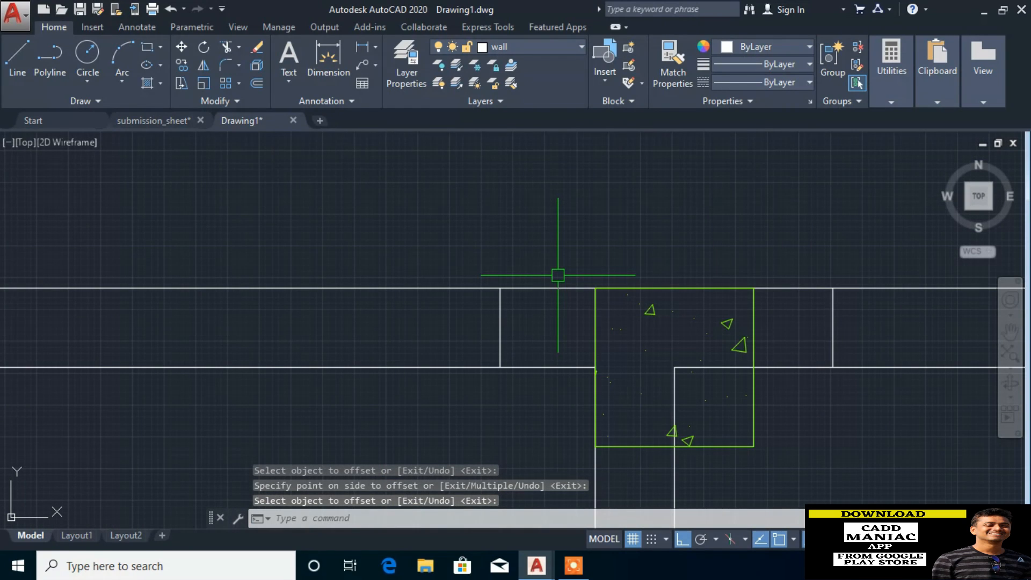
text(di)
key(Return)
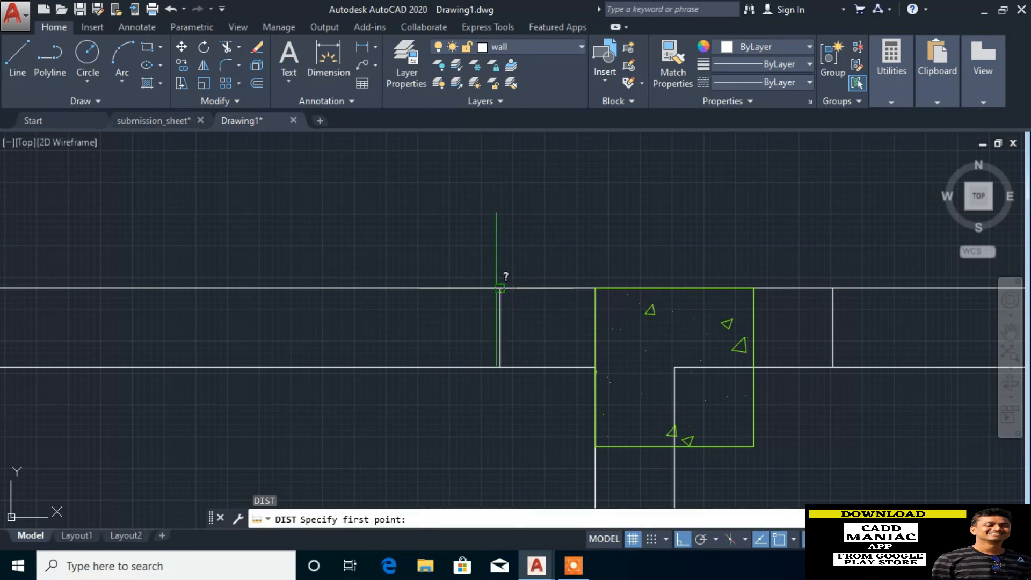
click(500, 289)
click(607, 286)
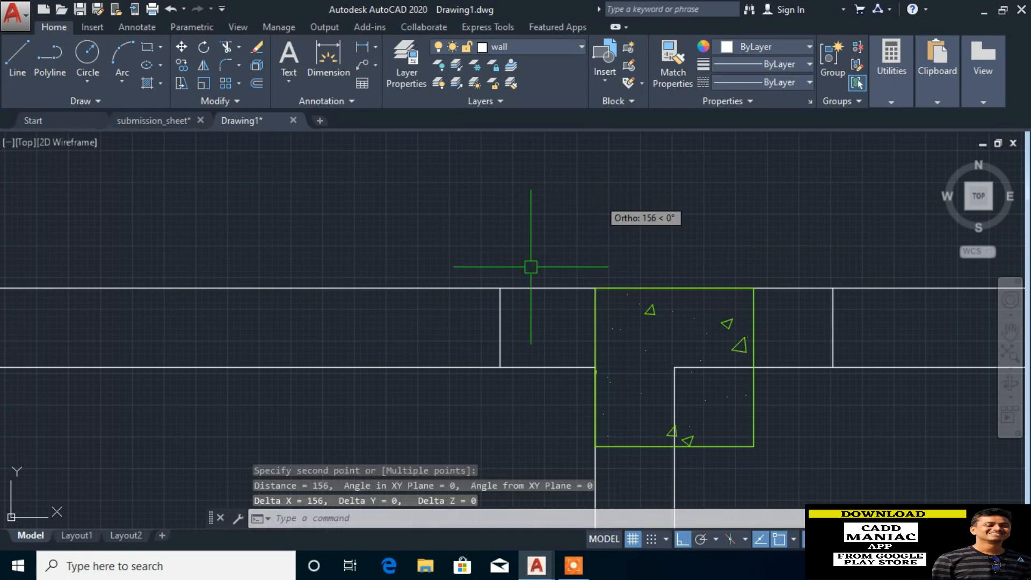
Step: Trim both faces of the thick vertical wall between the two closing lines below the central bay's upper-left corner column
scroll(427, 297, down, 6)
scroll(428, 318, down, 5)
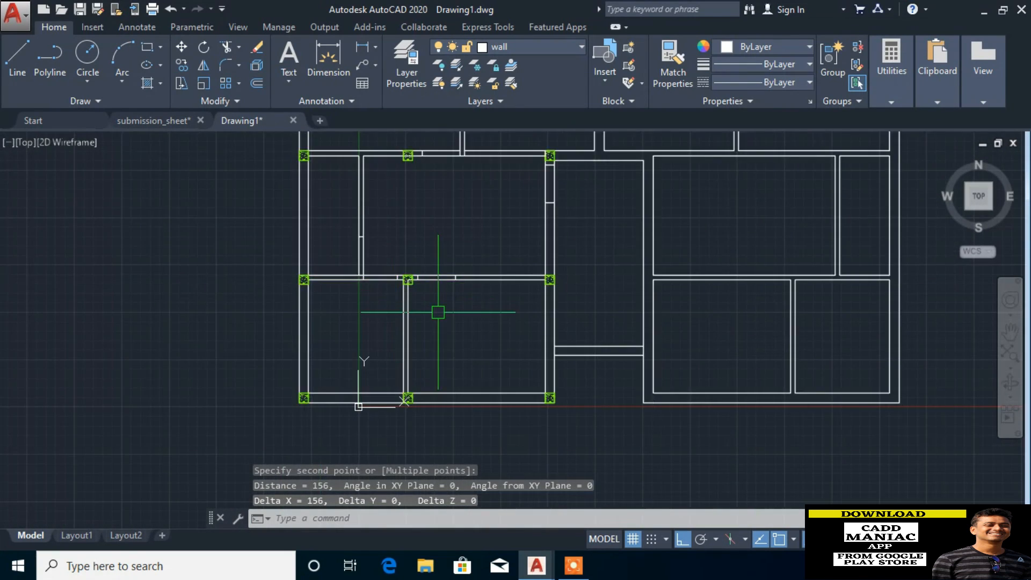
scroll(467, 162, up, 6)
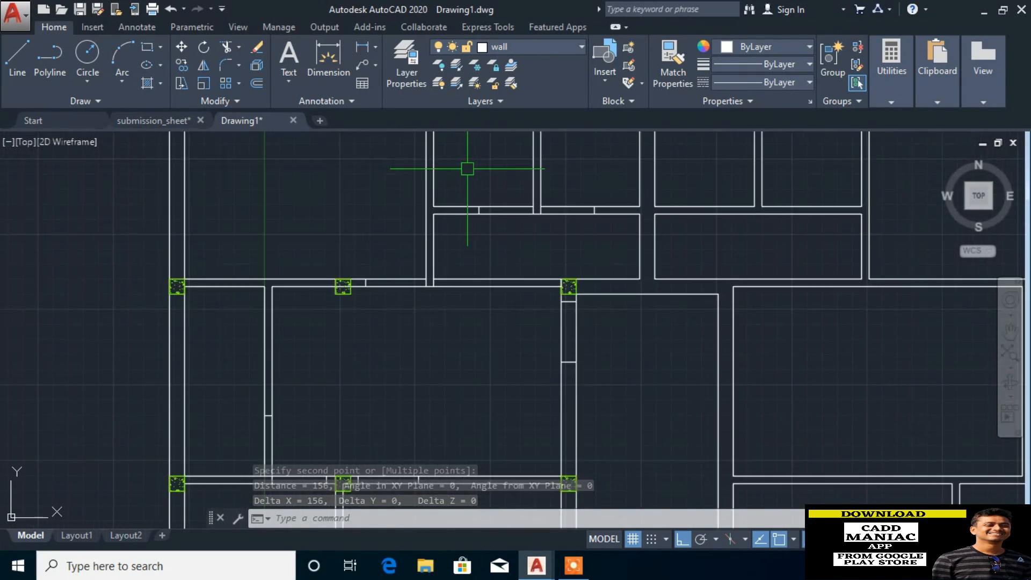
scroll(527, 184, down, 4)
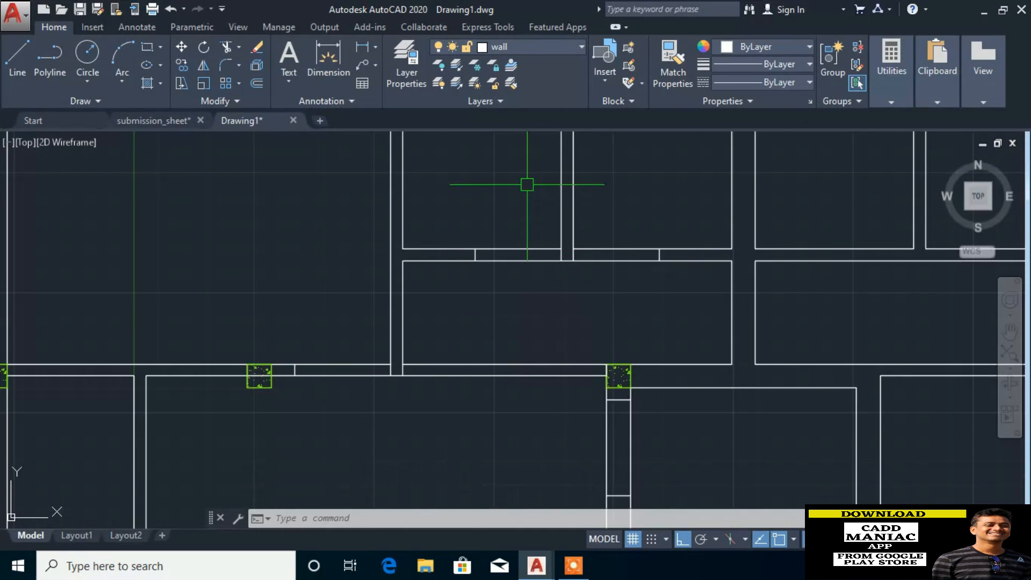
scroll(573, 273, up, 4)
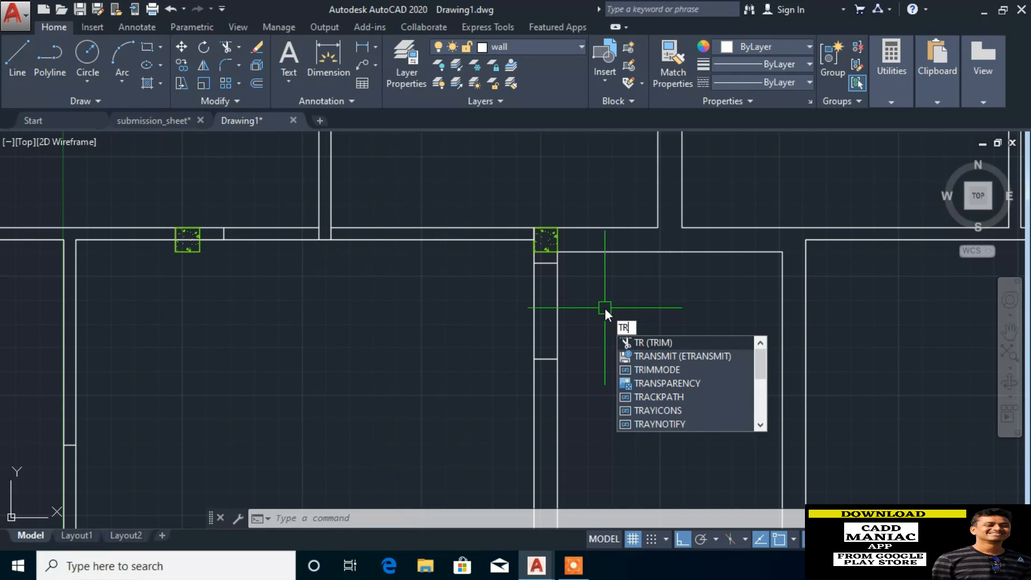
key(Return)
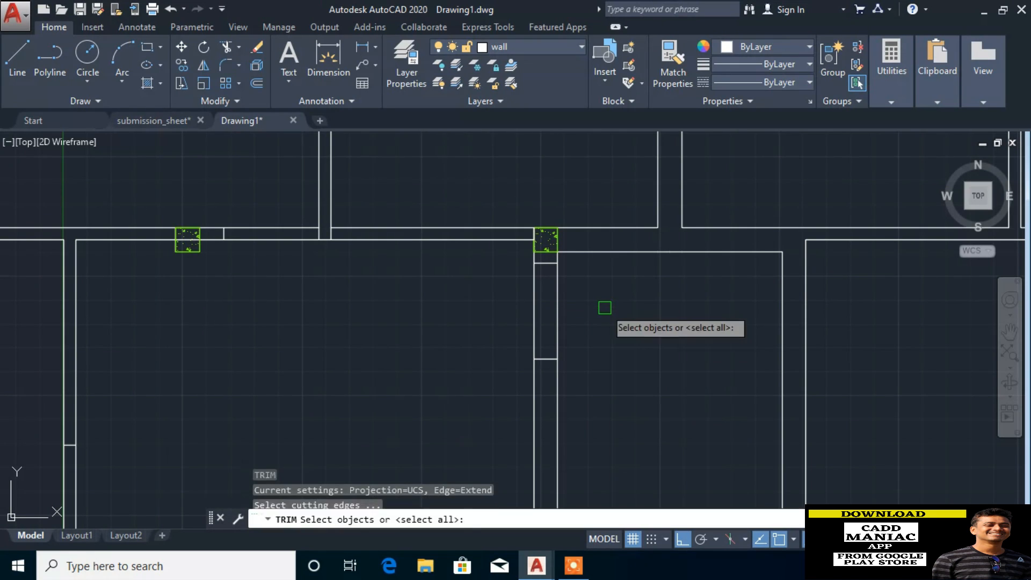
key(Return)
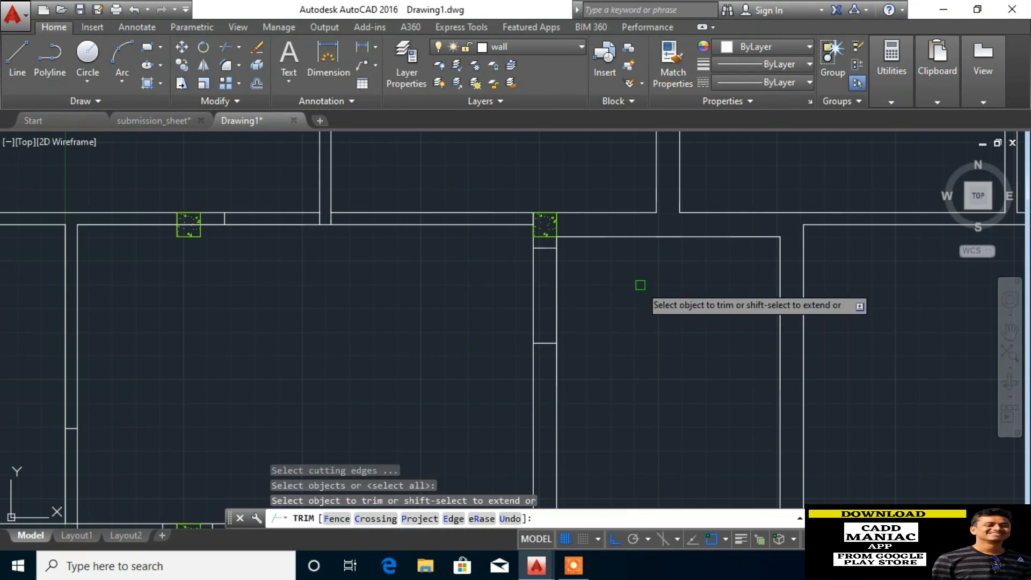
click(641, 285)
click(464, 303)
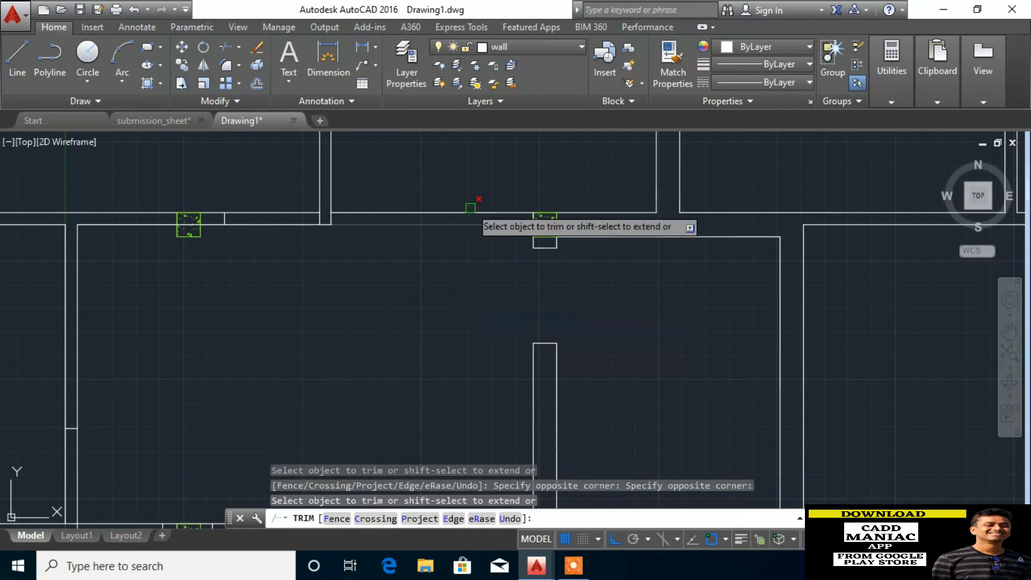
Step: Trim the upper cross wall on both sides of the vertical wall, from the middle column's closing line to the central bay's corner column
click(483, 157)
click(405, 300)
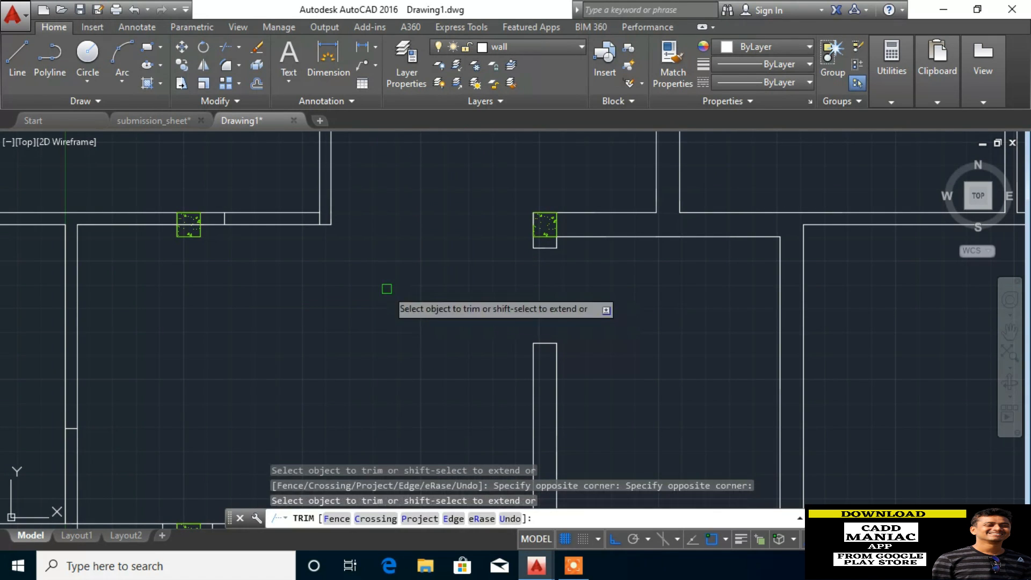
click(294, 180)
click(267, 292)
Step: Trim the wall below the left small upper room between its closing line and the partition to open the doorway
scroll(401, 355, down, 2)
scroll(435, 240, up, 4)
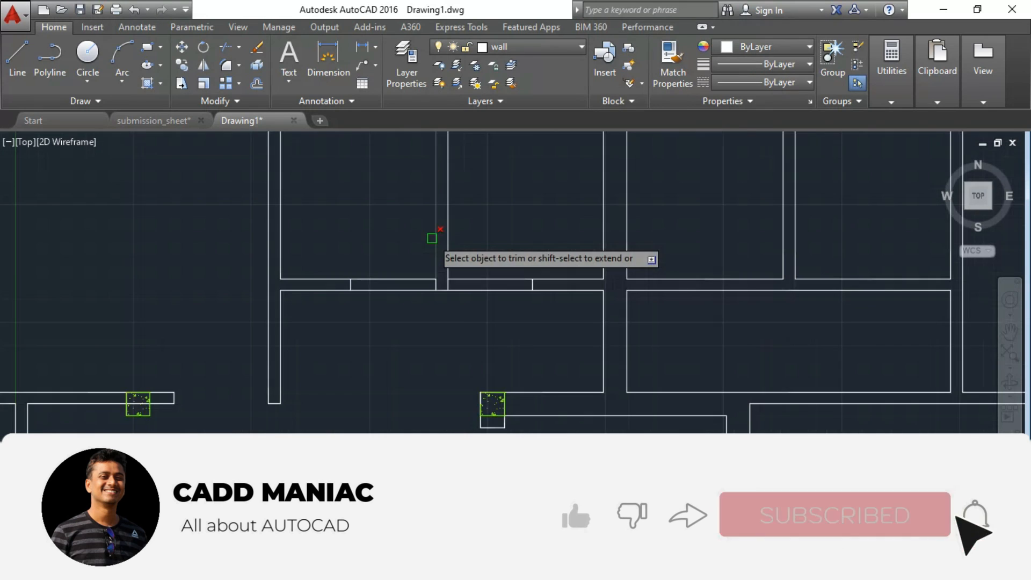
click(412, 268)
click(384, 343)
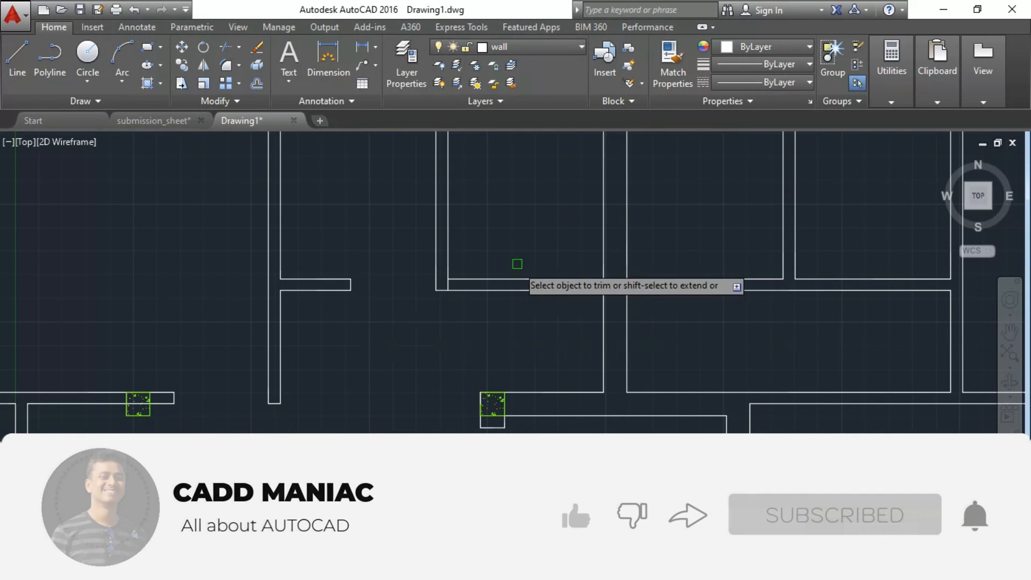
Step: Trim the wall below the right small upper room between the partition and its closing line to open the doorway
click(514, 255)
click(490, 312)
scroll(539, 198, down, 3)
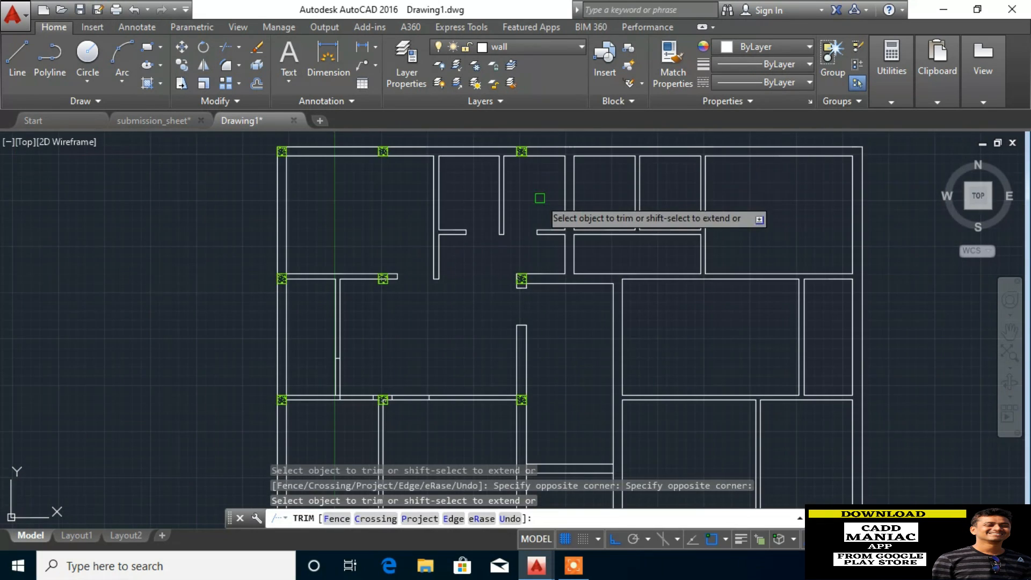
Step: Trim the lower cross wall between its closing lines on both sides of the middle column to open two doorways
scroll(402, 449, up, 5)
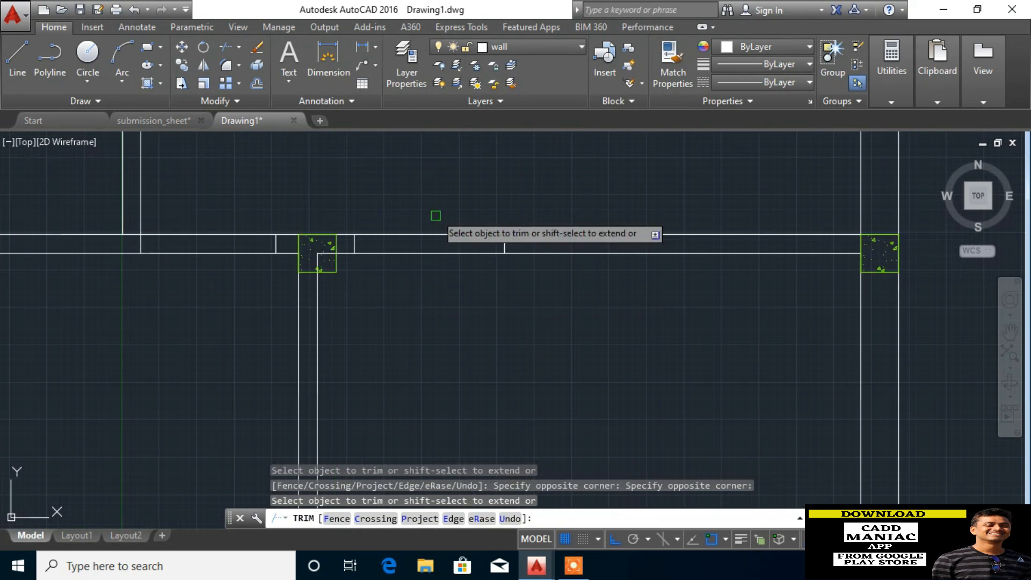
click(437, 194)
click(403, 331)
click(232, 183)
click(208, 288)
scroll(510, 300, down, 2)
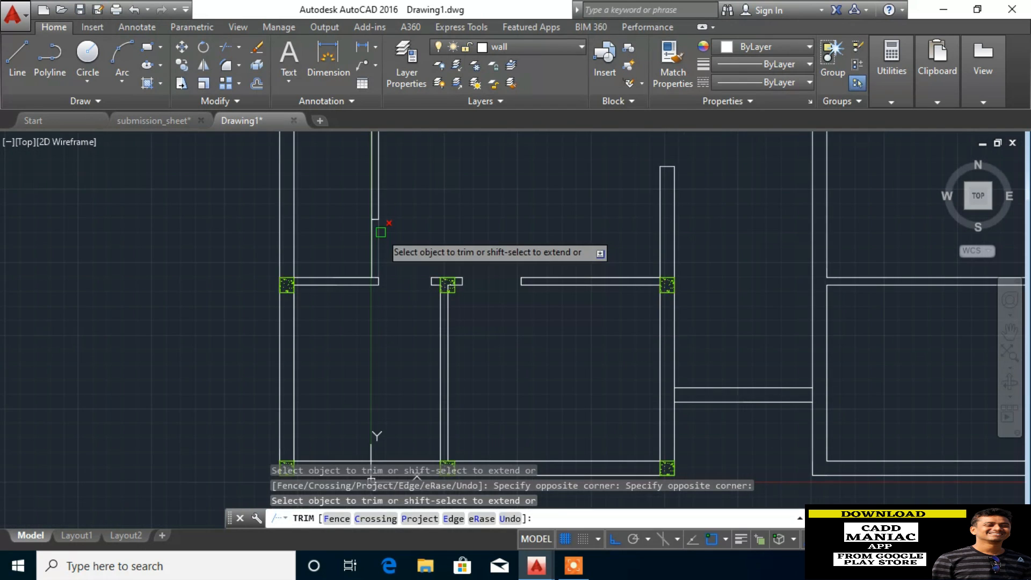
Step: Trim both faces of the left vertical partition between its closing line and the lower cross wall, and finish trimming
scroll(386, 236, up, 4)
click(466, 229)
click(250, 291)
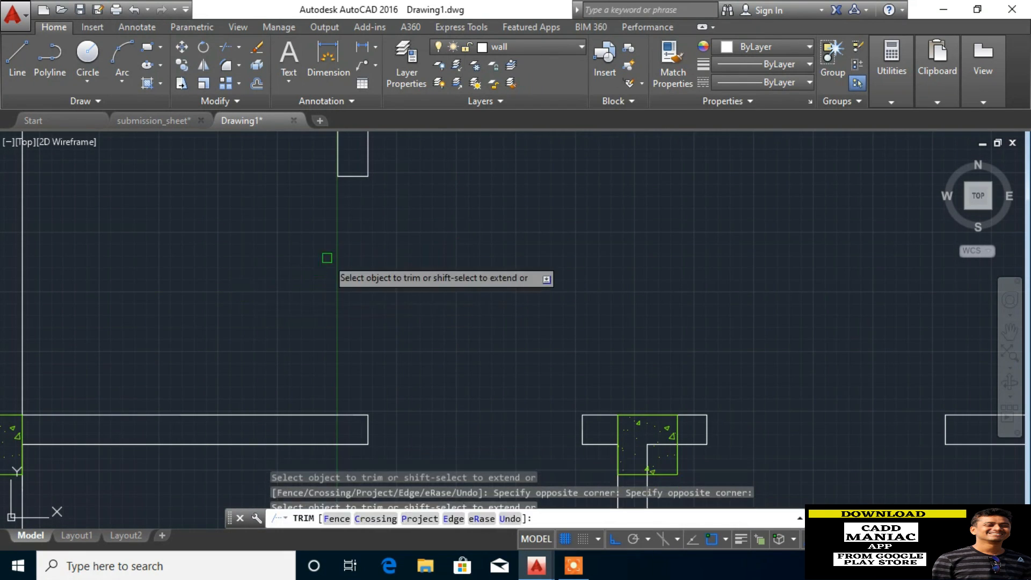
scroll(301, 260, down, 3)
scroll(479, 352, down, 5)
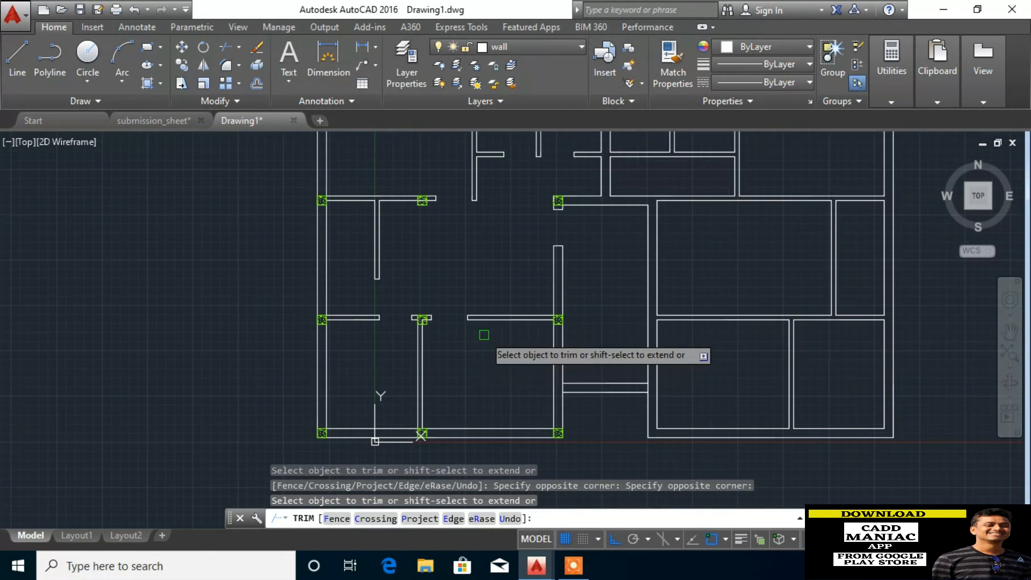
scroll(500, 310, up, 3)
scroll(459, 310, up, 2)
scroll(482, 258, down, 2)
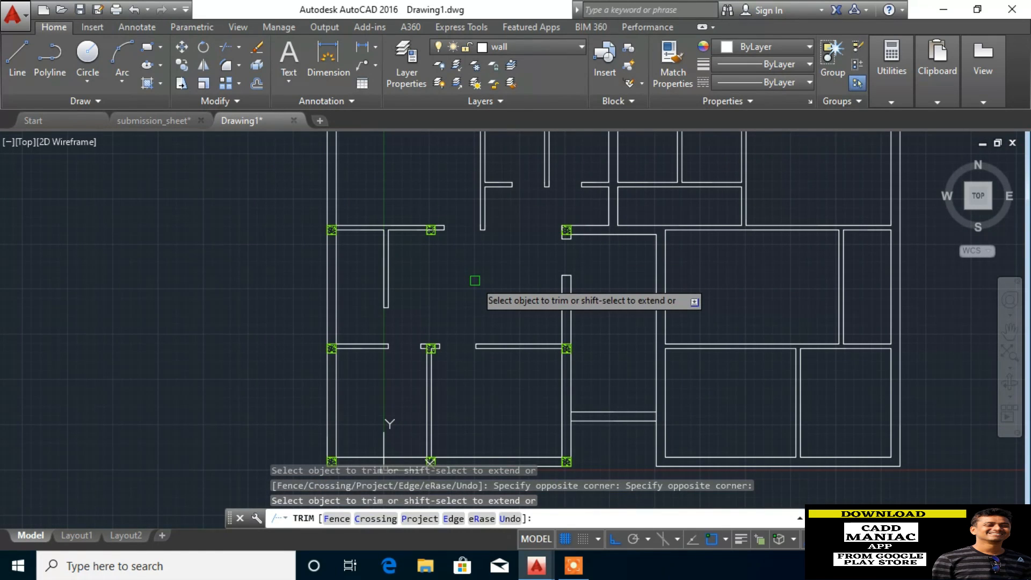
key(Return)
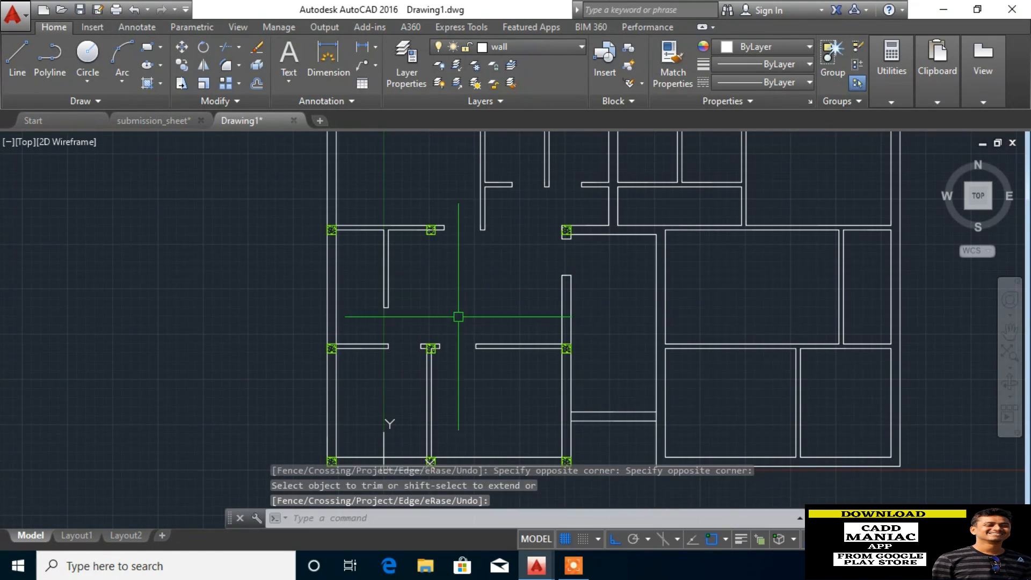
Step: Draw wall lines from the partition's right face along the lower middle column's bottom edge and up its right side to the cross wall
scroll(430, 344, up, 6)
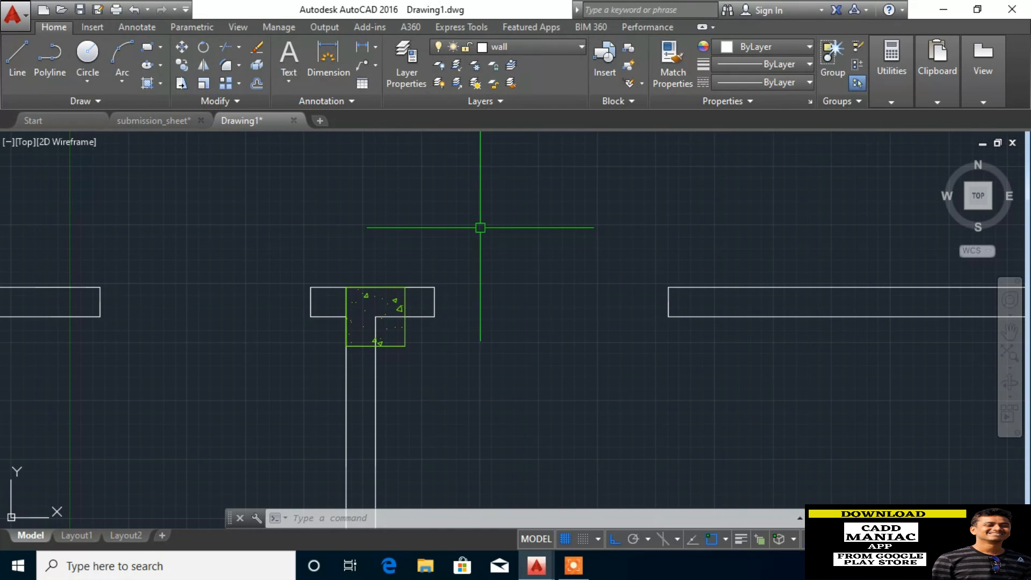
text(l)
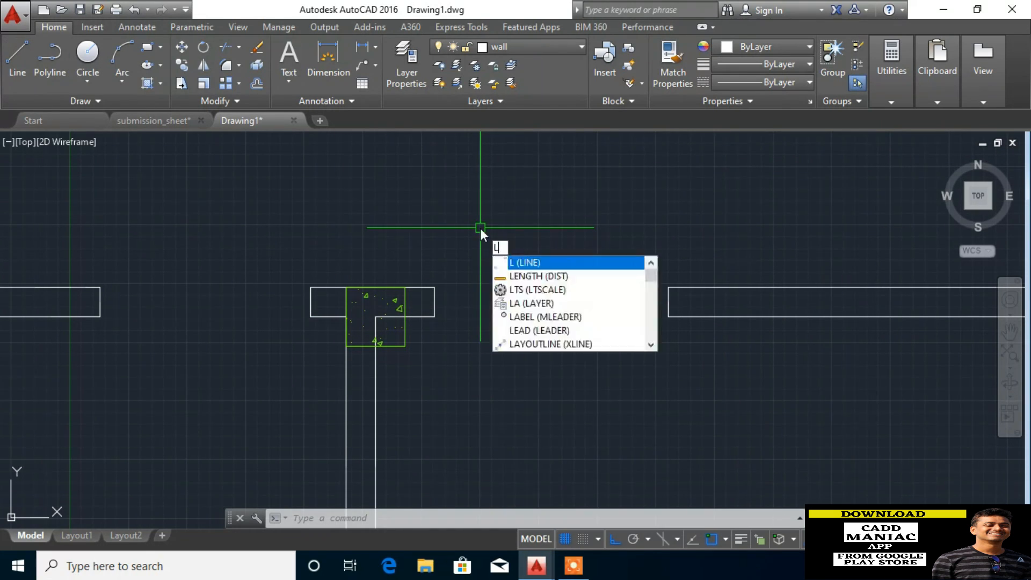
key(Return)
scroll(297, 249, up, 6)
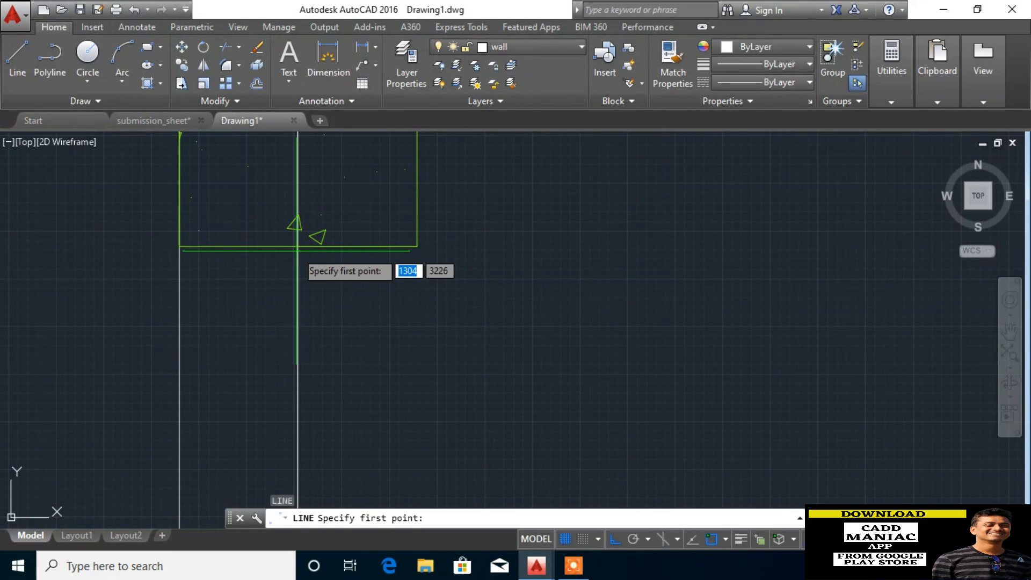
click(297, 247)
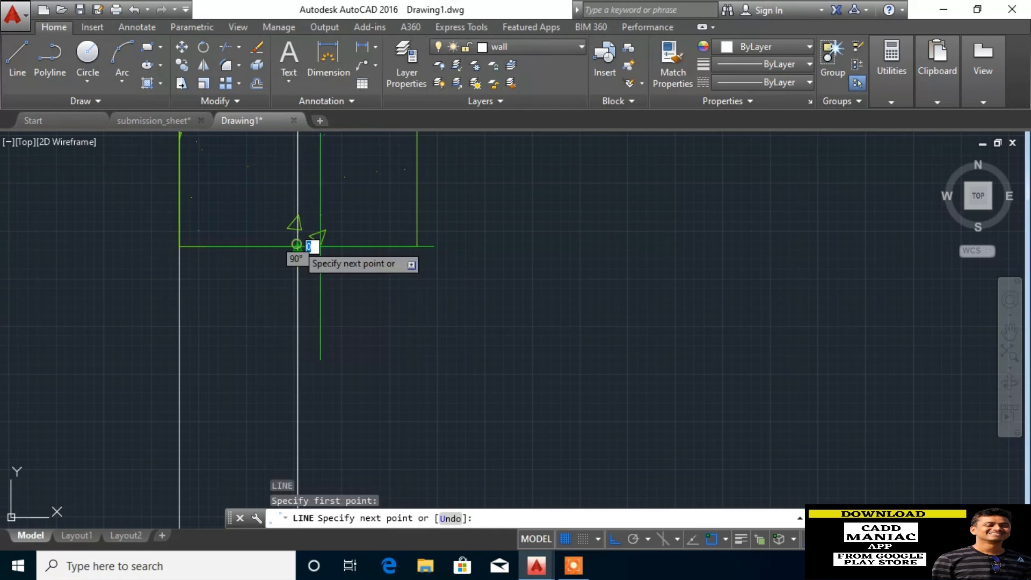
click(416, 247)
scroll(420, 296, down, 3)
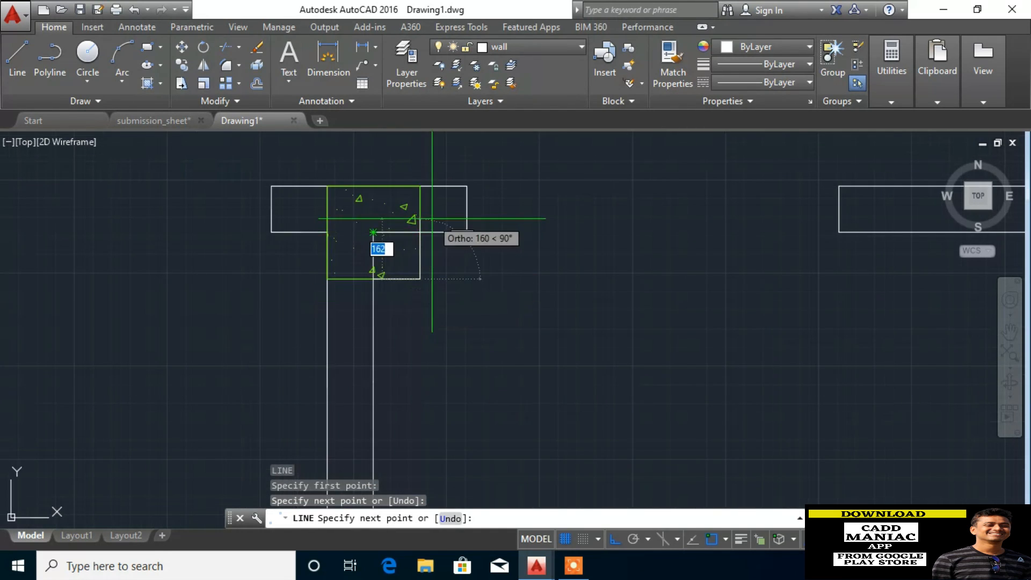
click(420, 232)
right_click(599, 294)
scroll(522, 414, down, 7)
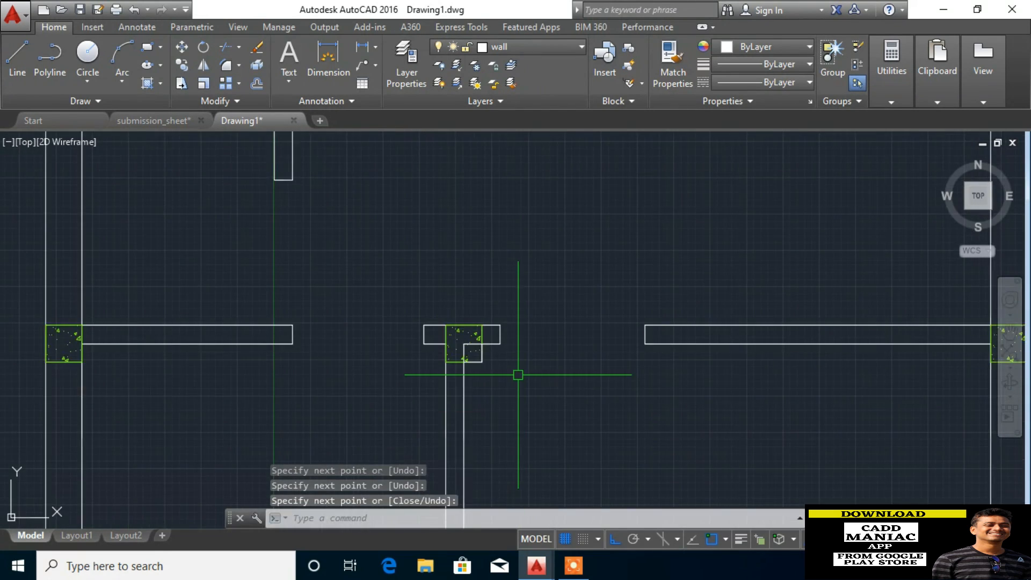
Step: Trace the left, bottom and right edges of the upper cross wall's middle column with wall lines, ending at the wall's lower face
scroll(439, 304, down, 4)
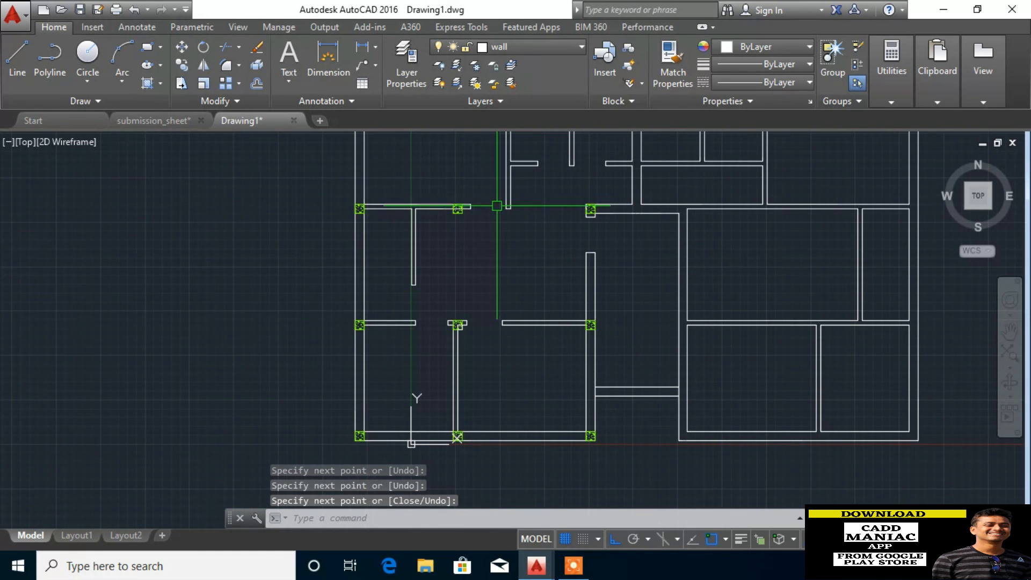
scroll(483, 210, up, 4)
scroll(392, 210, up, 5)
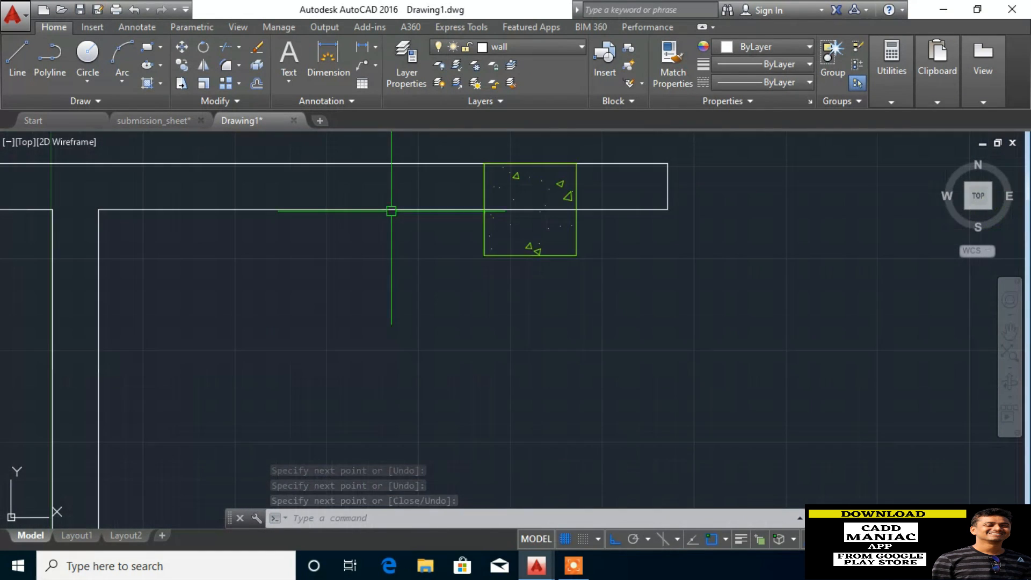
key(Return)
click(484, 255)
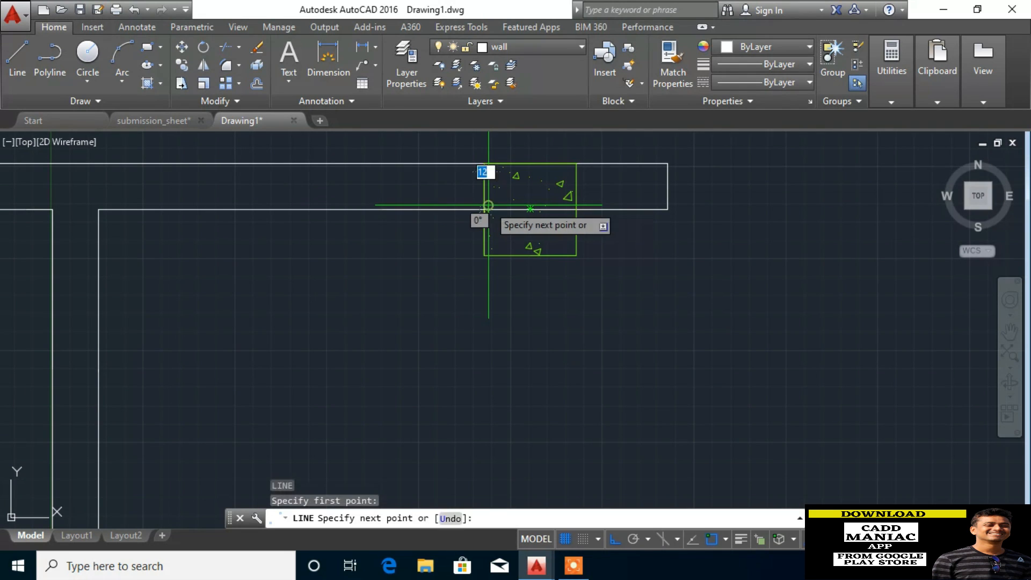
click(580, 252)
click(576, 209)
key(Return)
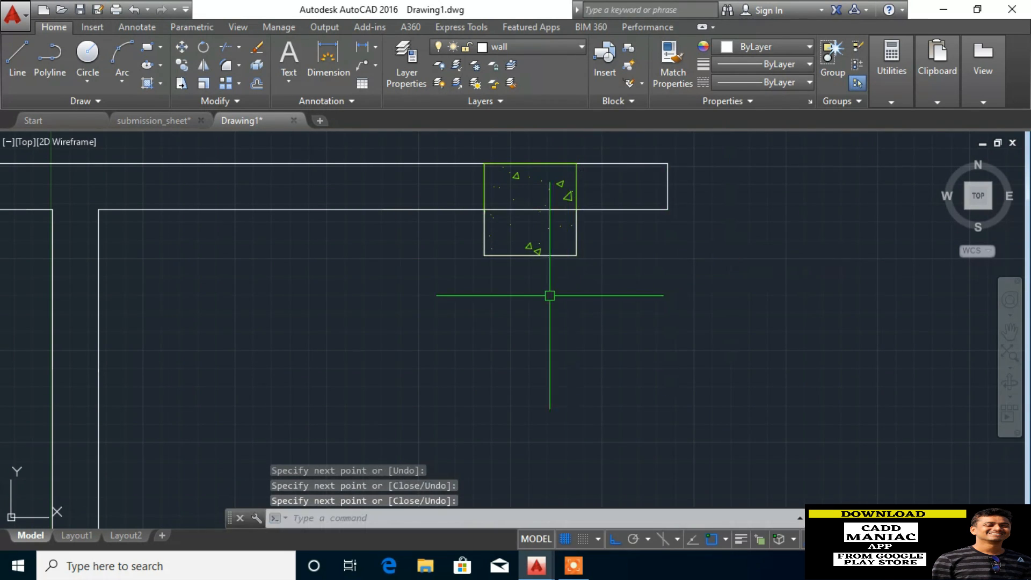
Step: Turn off the column layer to leave only the wall lines displayed
scroll(504, 304, down, 8)
scroll(449, 310, down, 4)
scroll(460, 265, up, 2)
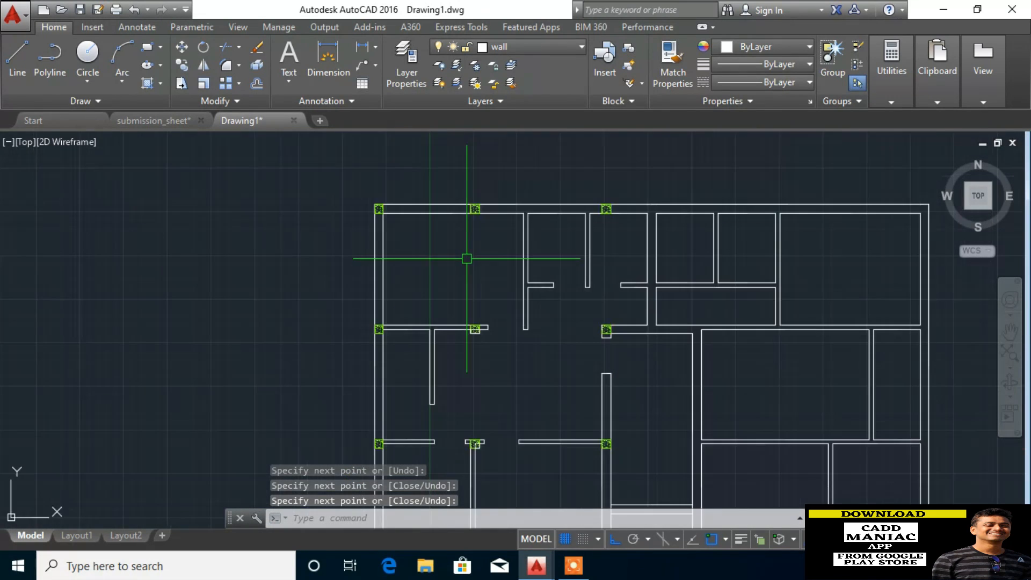
scroll(478, 380, down, 4)
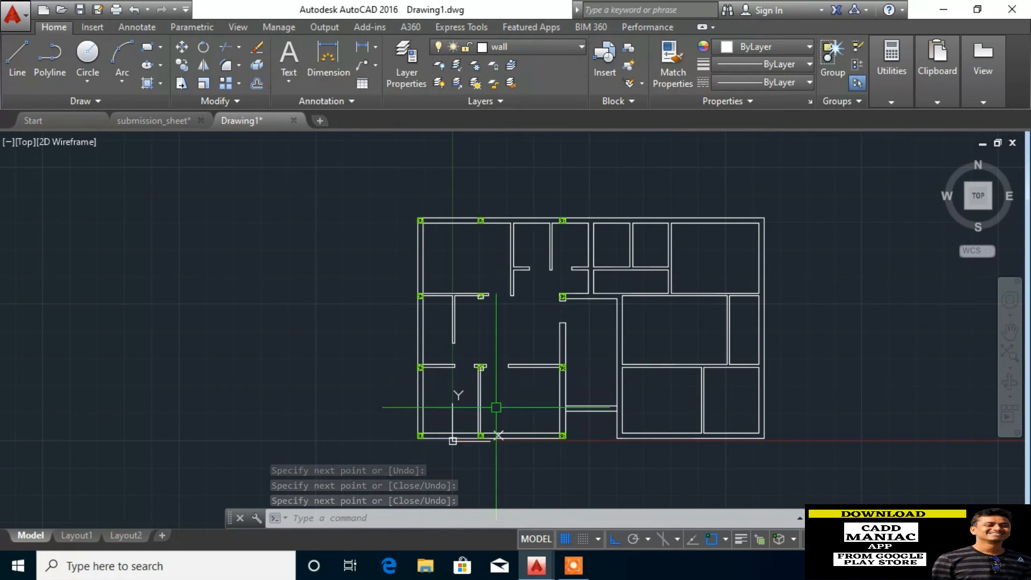
scroll(493, 341, up, 3)
click(558, 51)
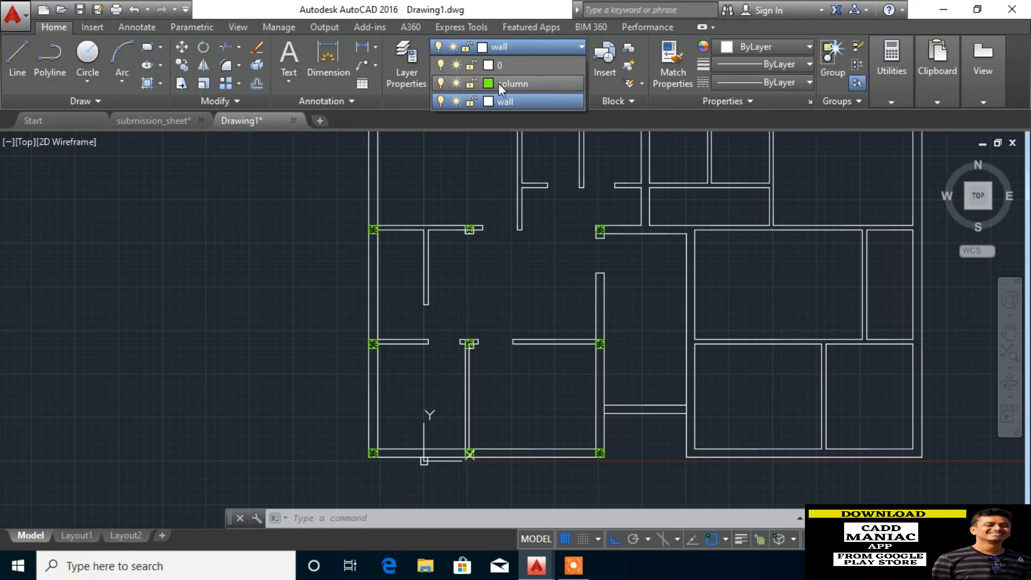
click(441, 83)
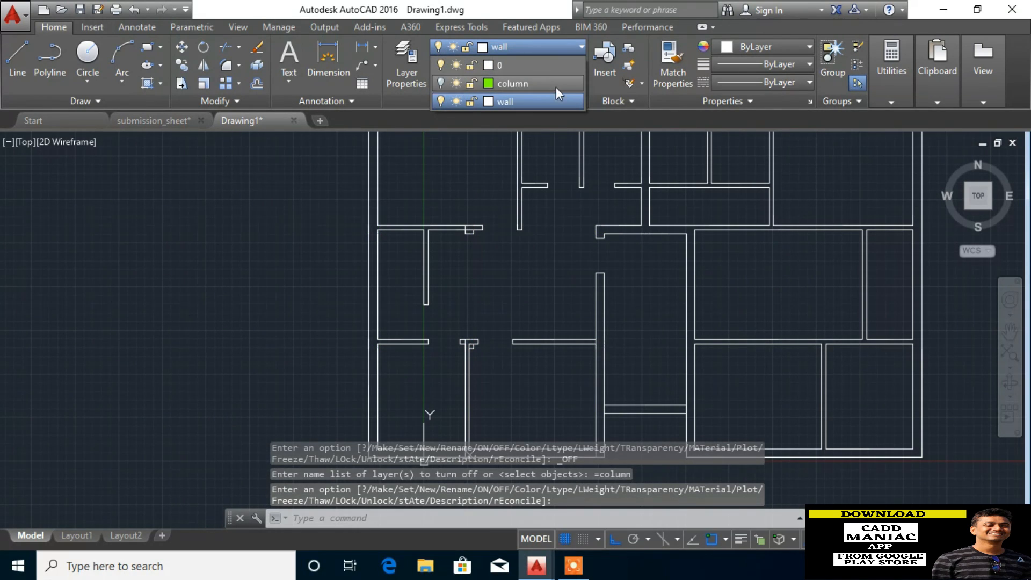
Step: Trim the leftover wall lines inside the upper cross wall at the middle column's outline
scroll(475, 231, up, 10)
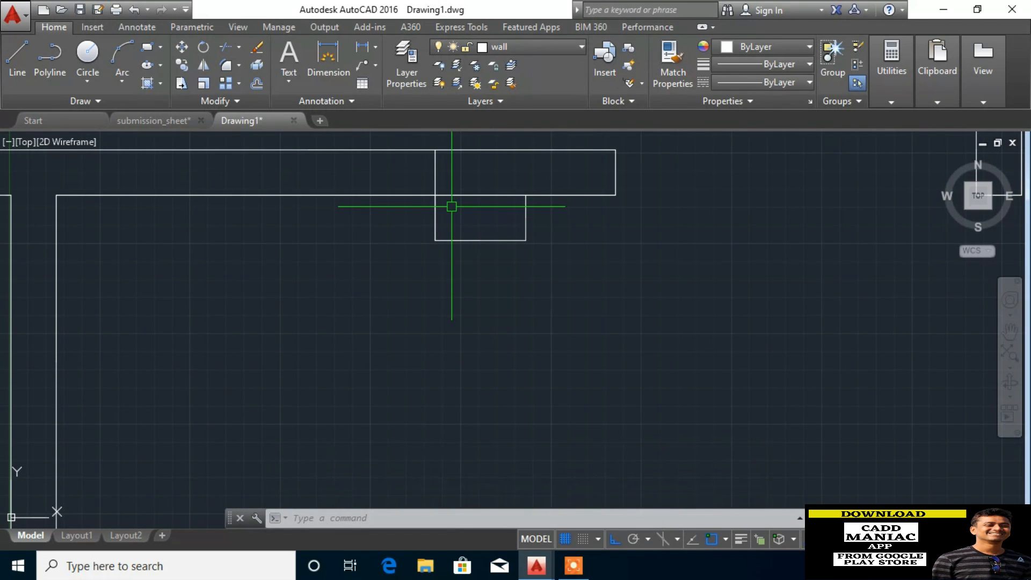
text(r)
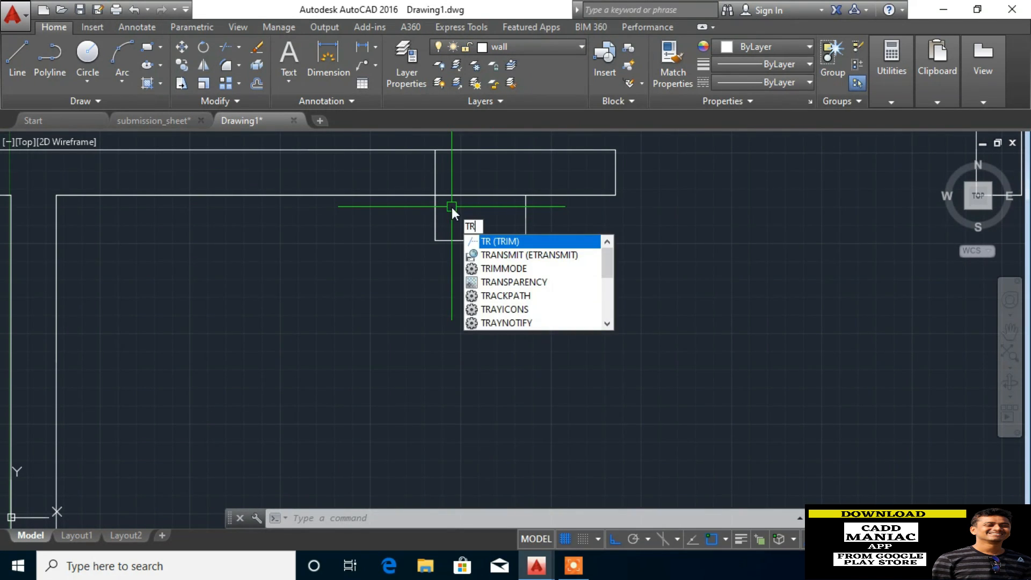
key(Return)
key(Return)
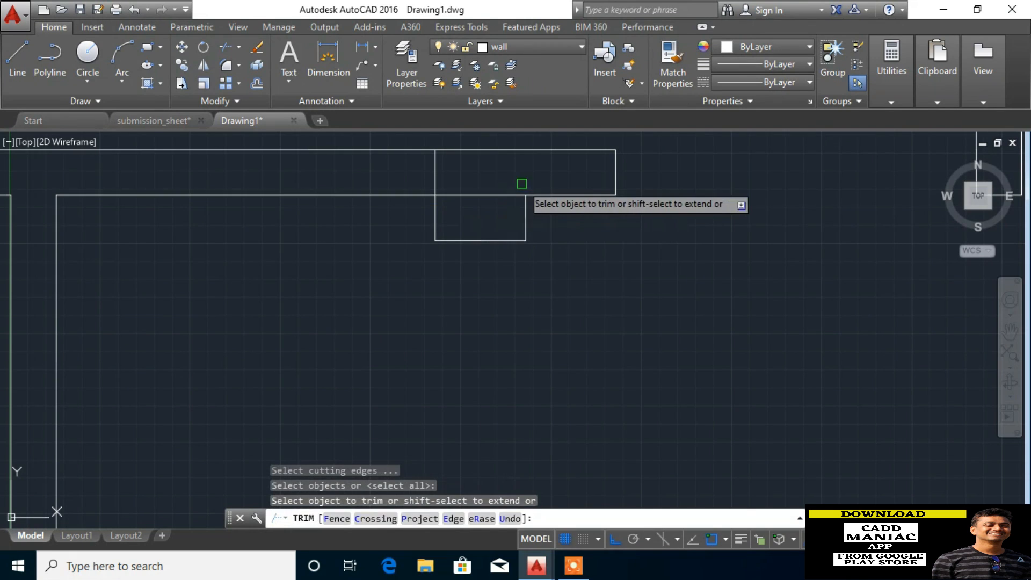
click(508, 180)
click(489, 210)
click(481, 168)
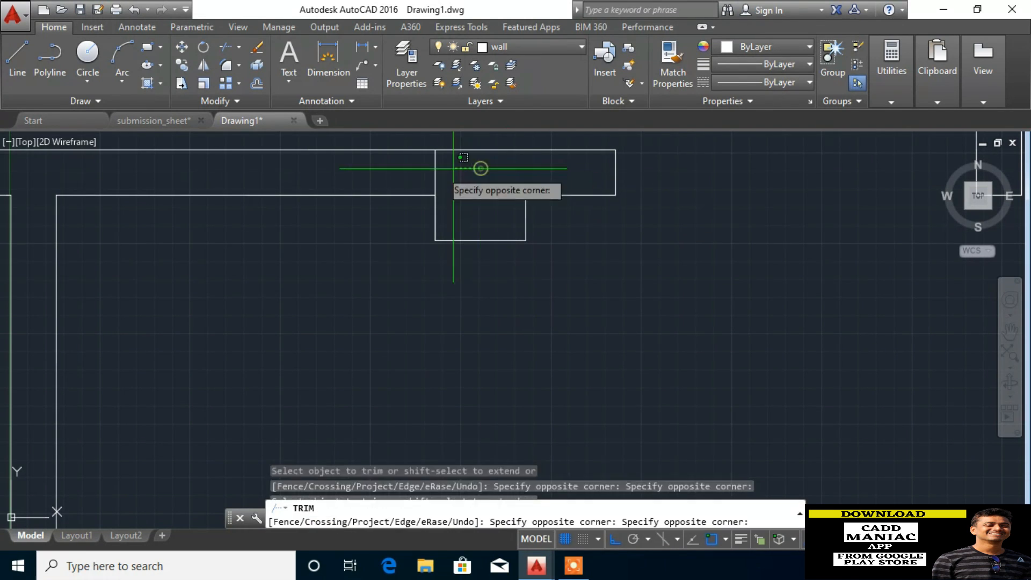
click(398, 172)
scroll(462, 180, down, 5)
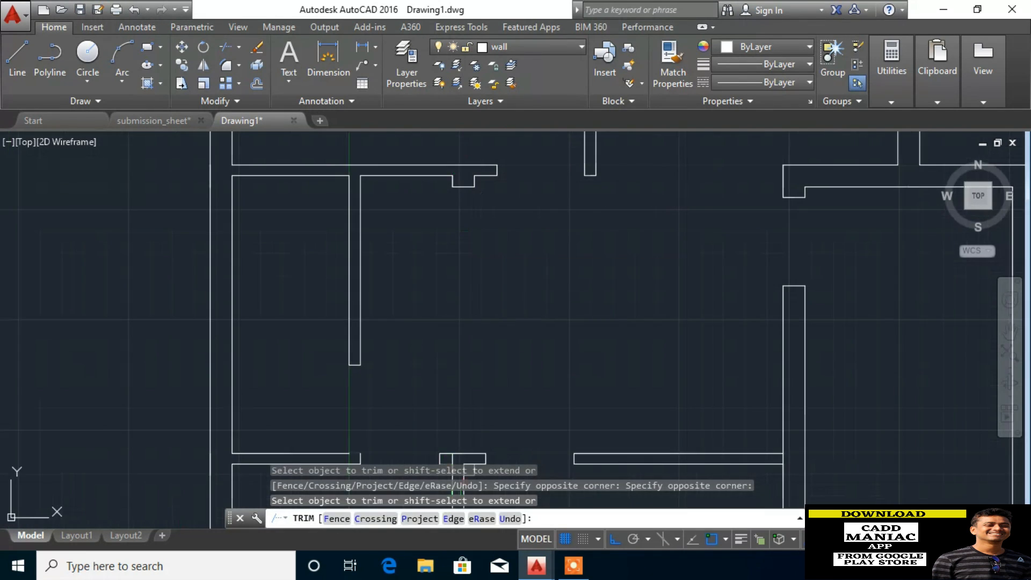
Step: Trim the partition and wall lines crossing inside the lower cross wall's junction at the middle column's outline
click(466, 382)
scroll(466, 382, up, 5)
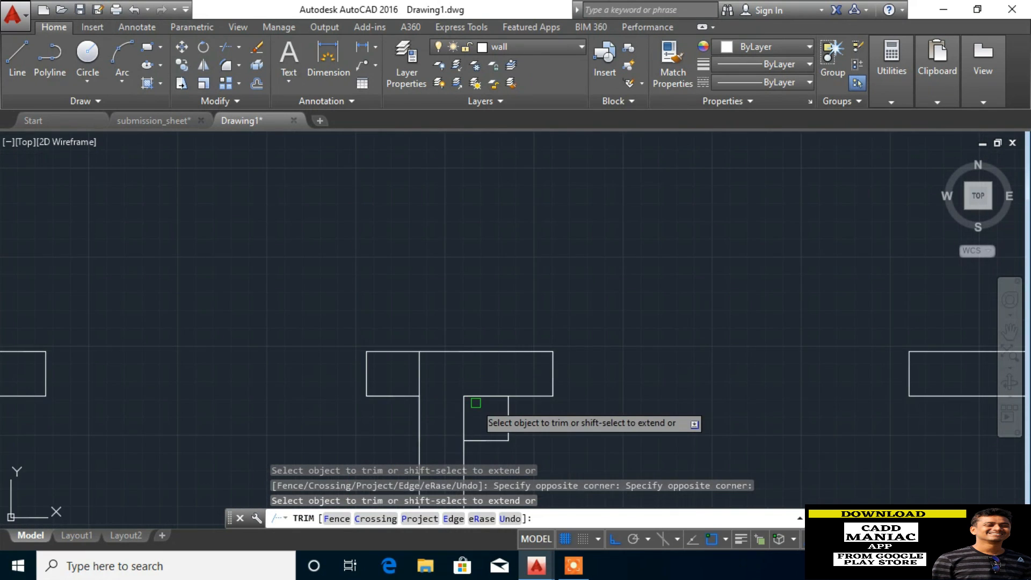
click(478, 340)
click(411, 473)
click(429, 310)
click(380, 304)
scroll(433, 336, up, 6)
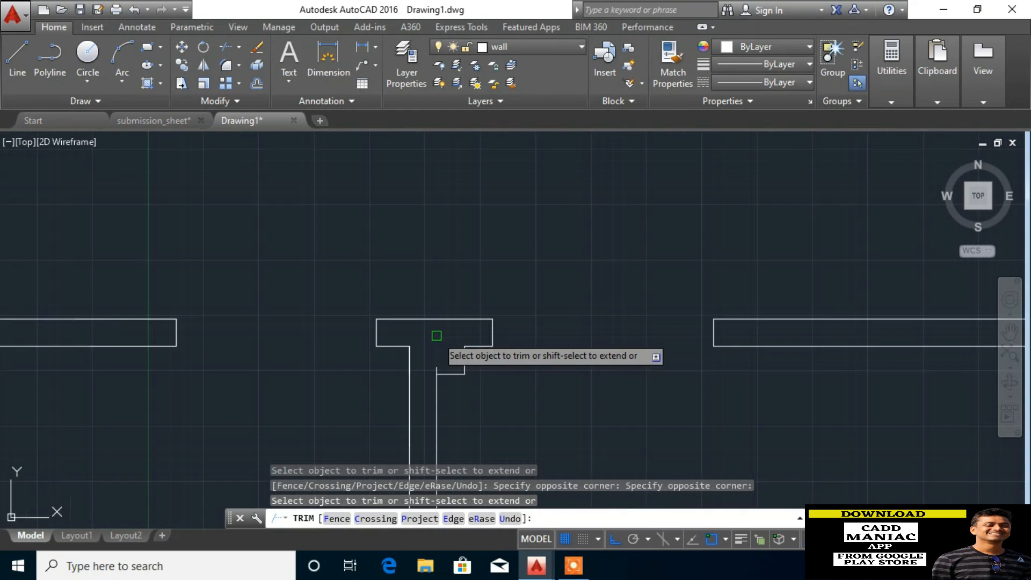
Step: Trim the short partition stub above the lower column outline's bottom edge and end the Trim command
scroll(436, 349, up, 3)
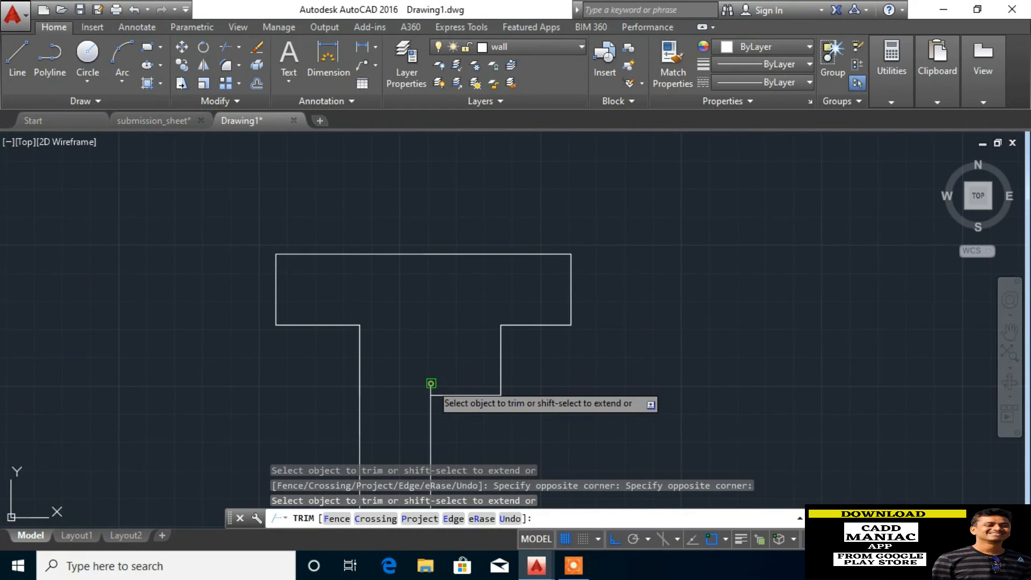
click(431, 385)
scroll(431, 390, up, 2)
scroll(432, 392, up, 2)
click(423, 389)
scroll(453, 331, down, 6)
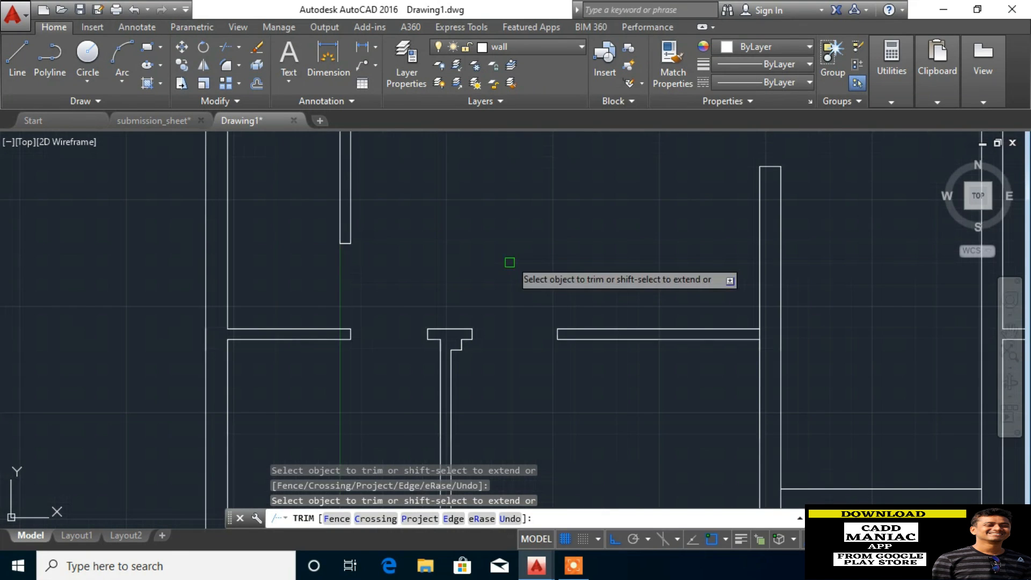
key(Escape)
Step: Turn the column layer back on
scroll(516, 235, down, 5)
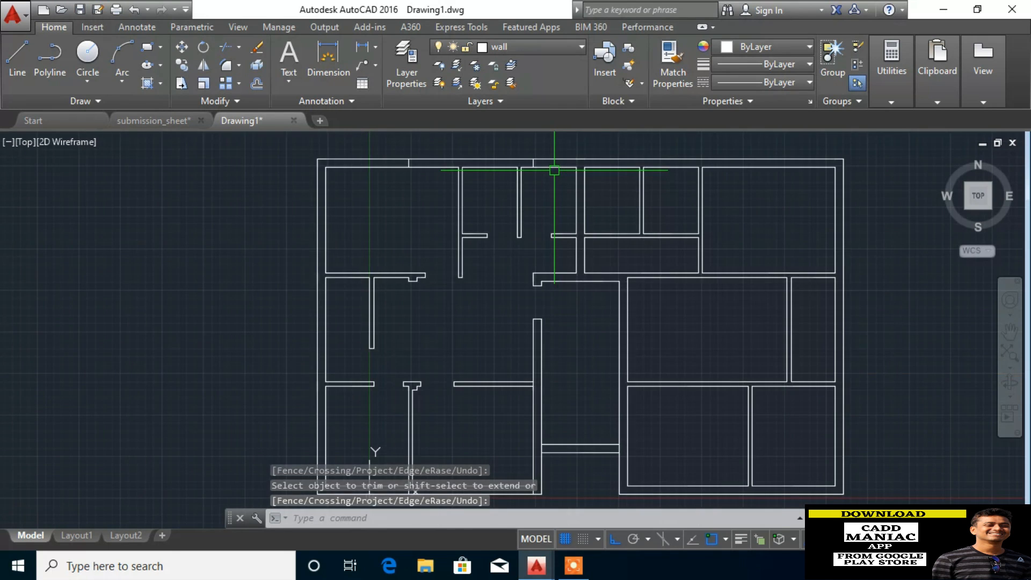
scroll(470, 297, up, 6)
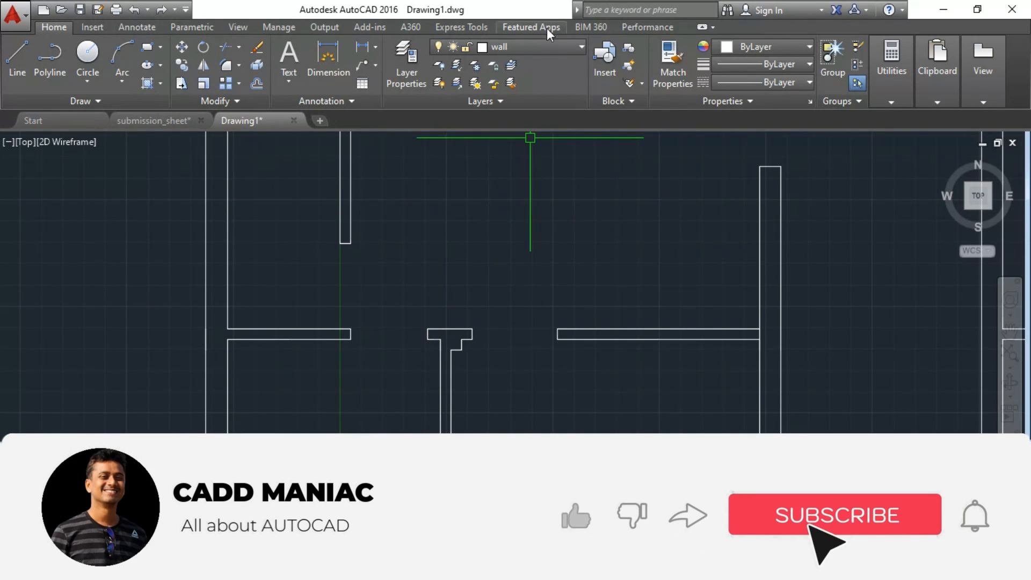
click(547, 47)
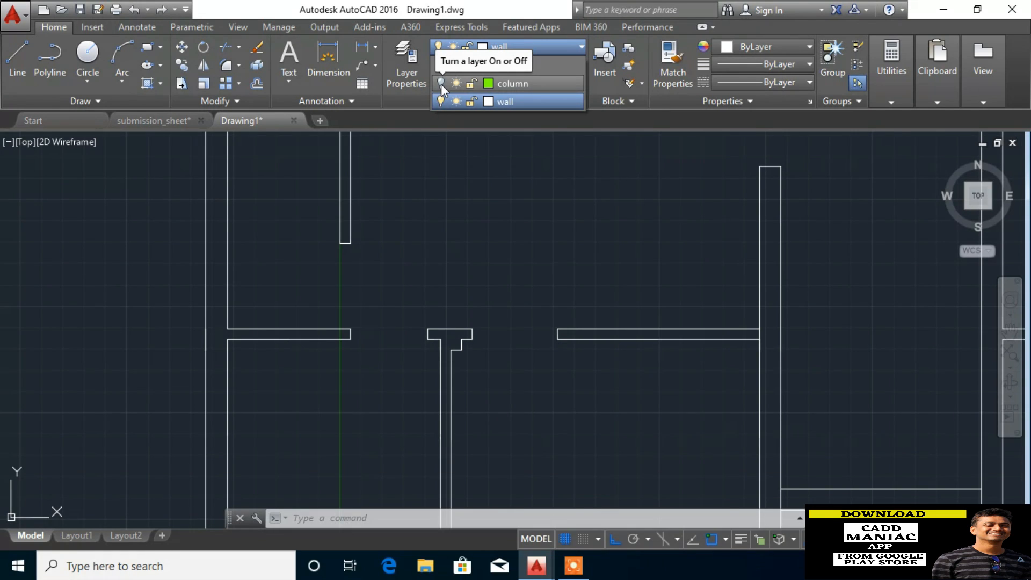
click(441, 83)
scroll(495, 387, down, 4)
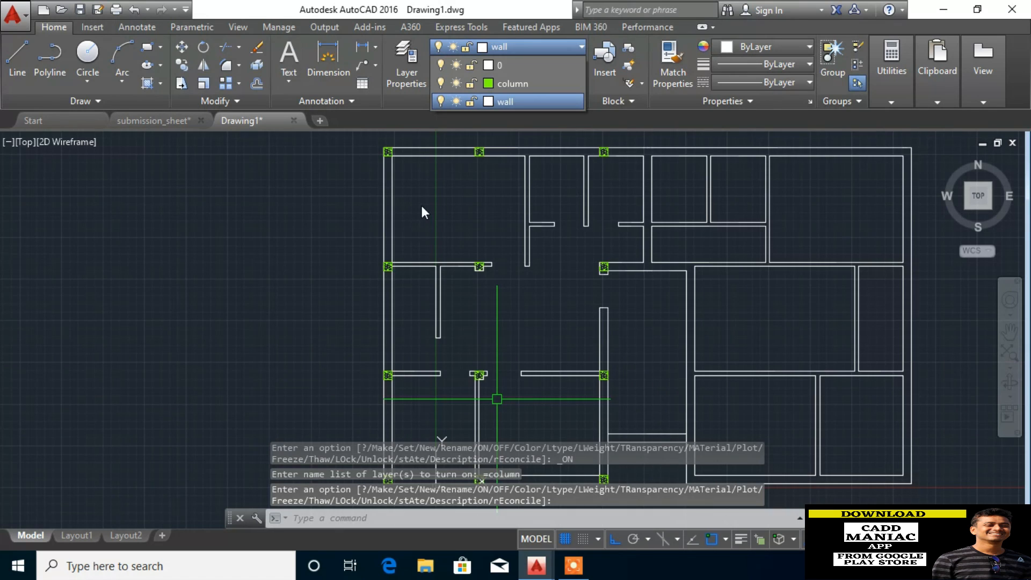
scroll(421, 205, down, 2)
scroll(536, 298, up, 3)
scroll(425, 324, up, 2)
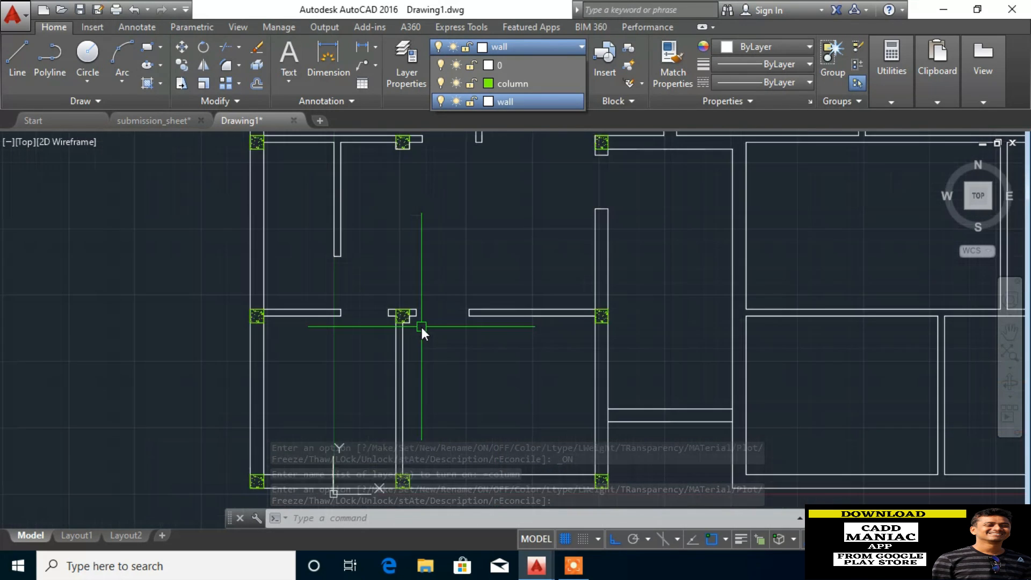
Step: Erase the wall outlines of the unit east of the central passage, including the passage's leftover vertical wall line
scroll(427, 398, down, 2)
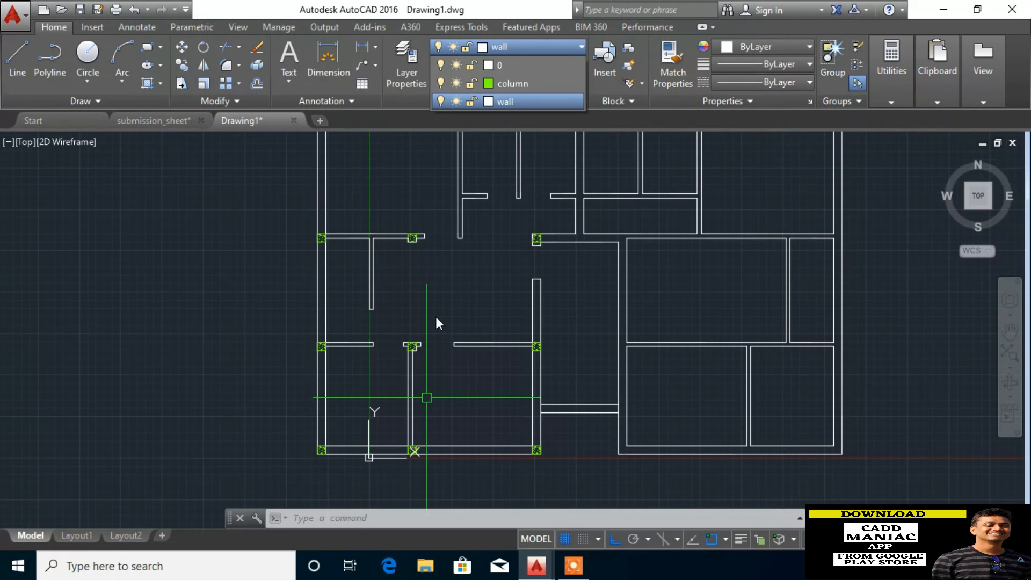
scroll(436, 317, down, 2)
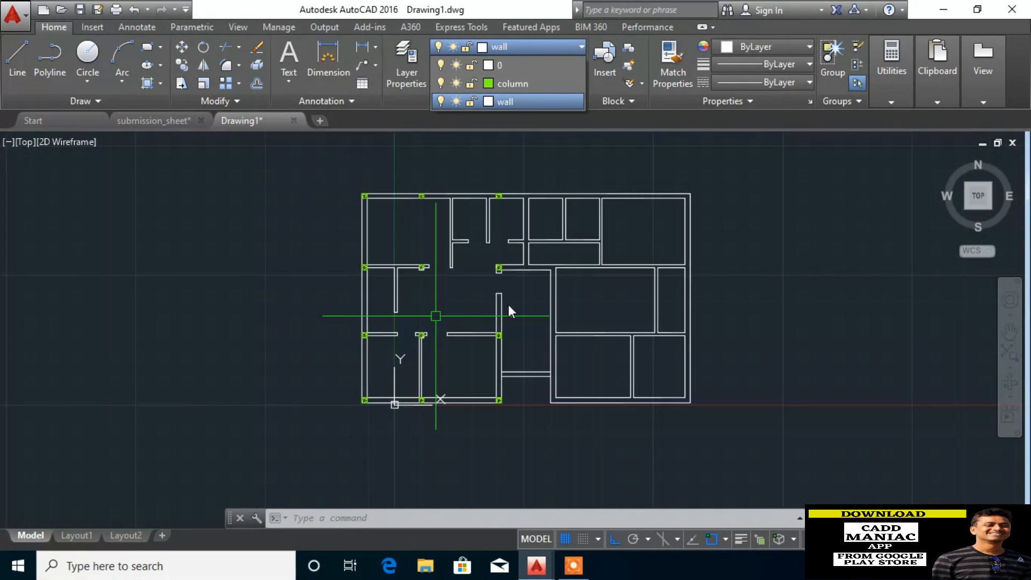
click(748, 248)
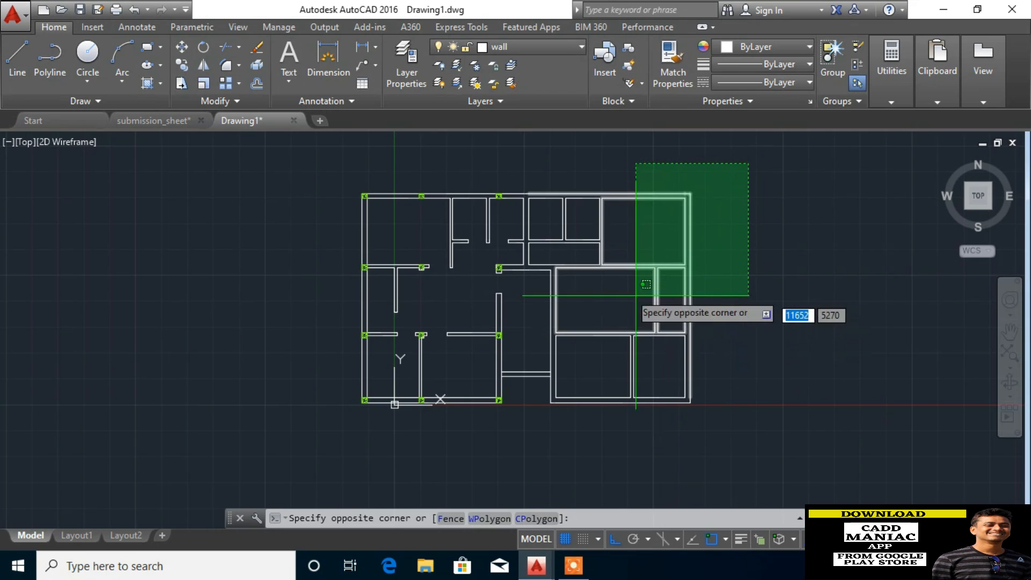
scroll(559, 252, up, 1)
click(543, 251)
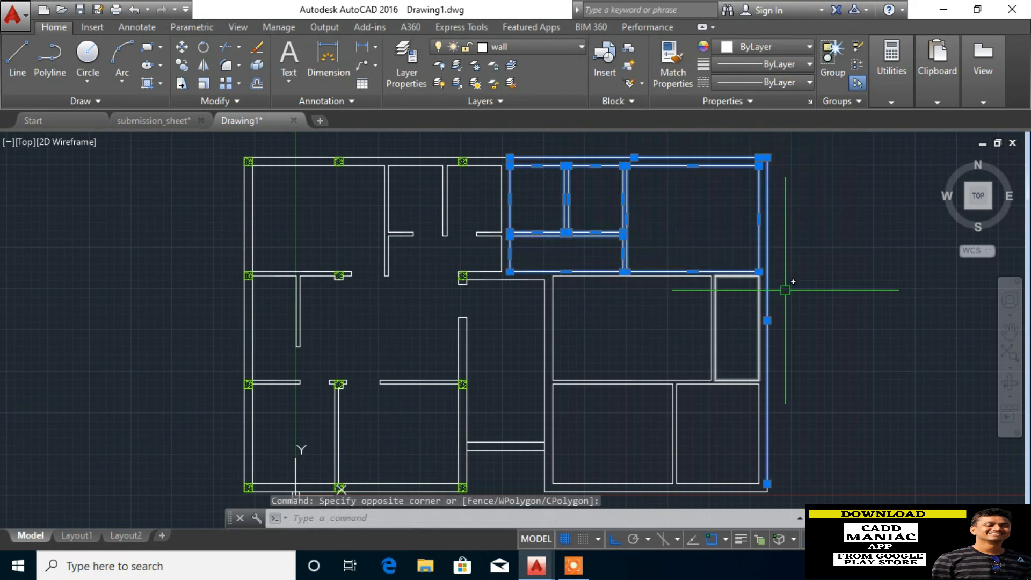
scroll(774, 197, down, 1)
click(822, 214)
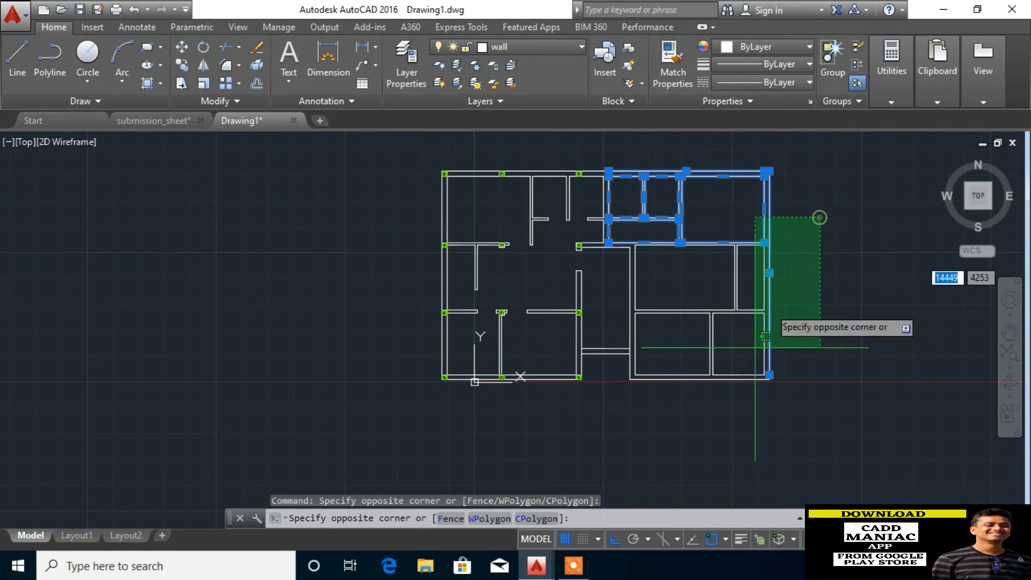
scroll(642, 409, up, 3)
click(635, 416)
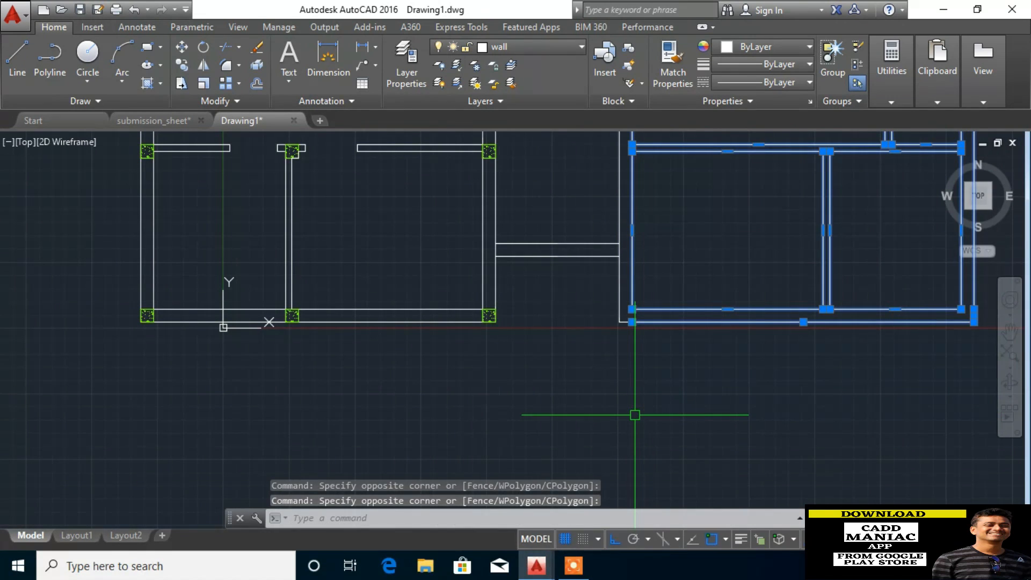
key(Delete)
click(619, 178)
key(Delete)
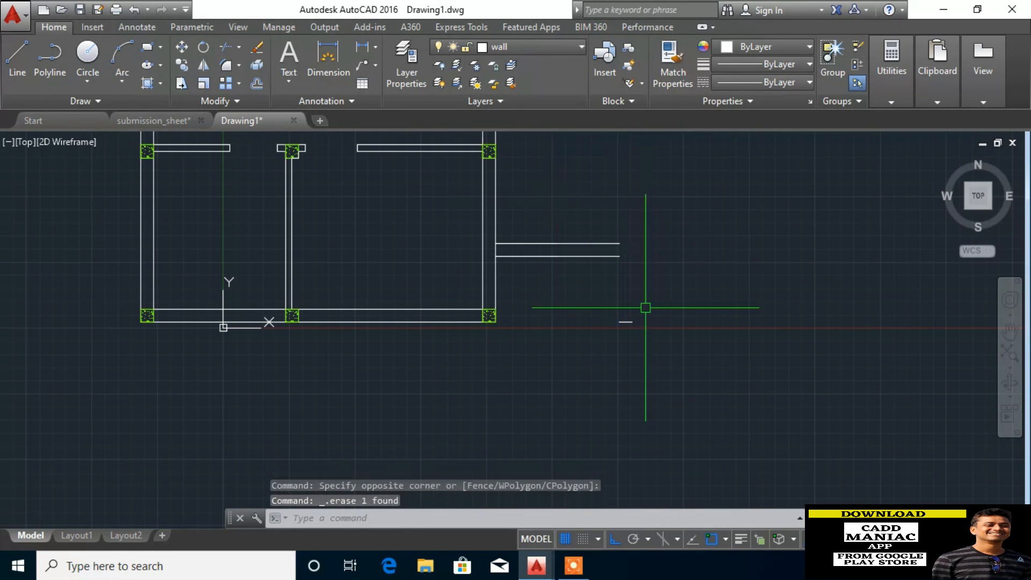
Step: Undo the last Mirror attempt
scroll(627, 274, down, 2)
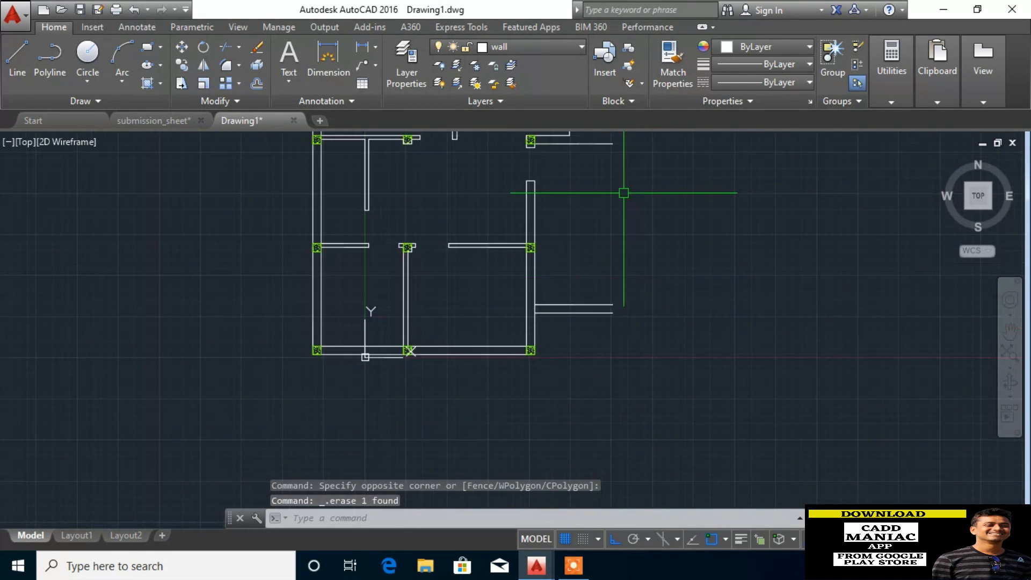
scroll(624, 193, down, 2)
key(ctrl+z)
key(ctrl+z)
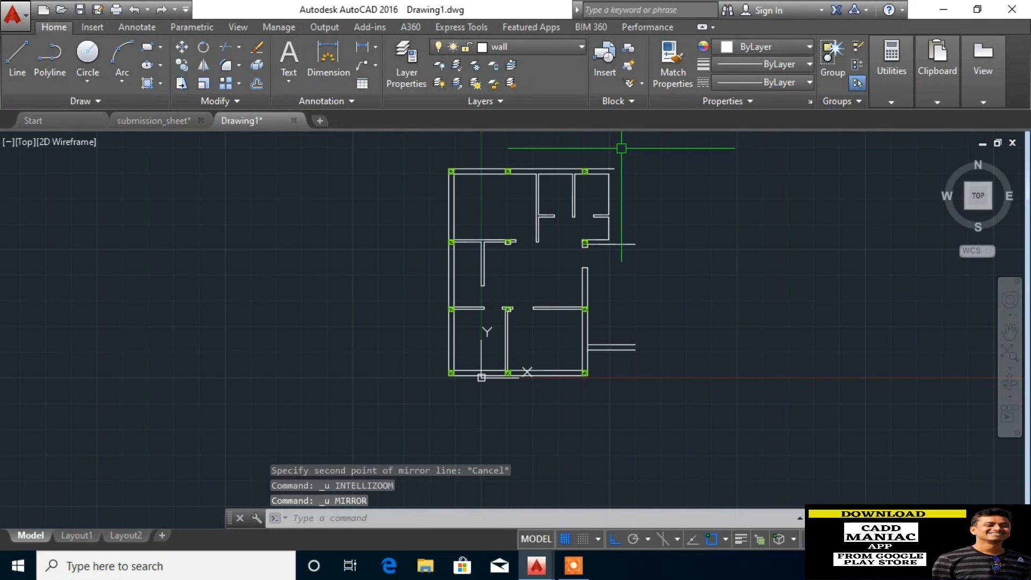
Step: Mirror the remaining unit's walls and columns about a vertical line through the midpoint of the short passage wall's lower line, keeping the source objects
click(418, 143)
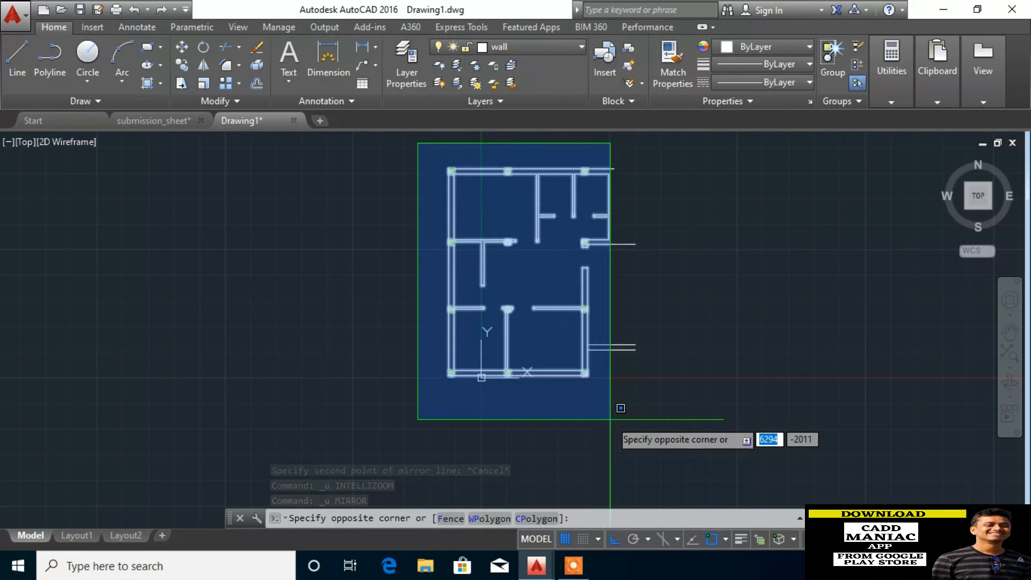
click(627, 418)
text(mi)
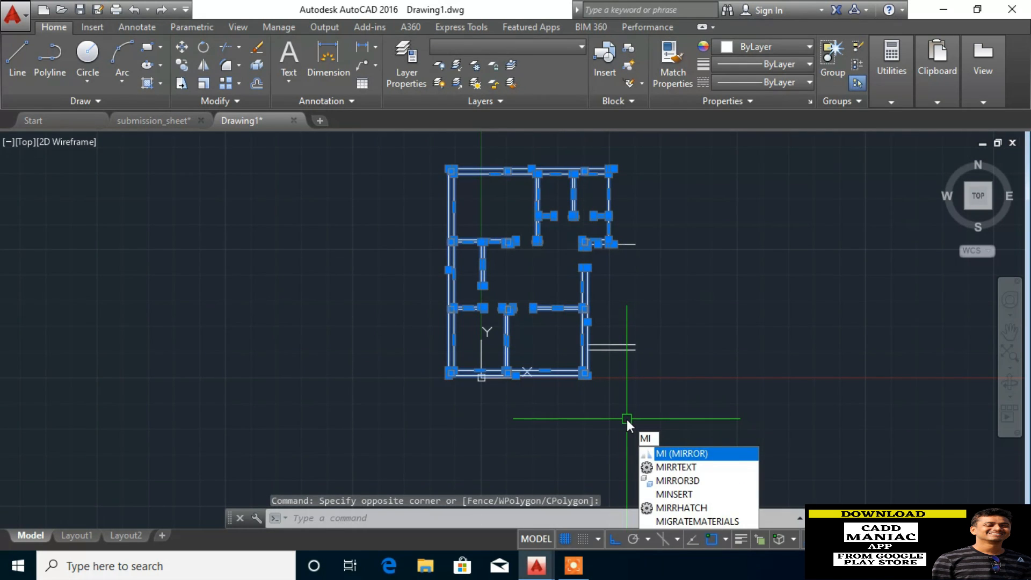
key(Return)
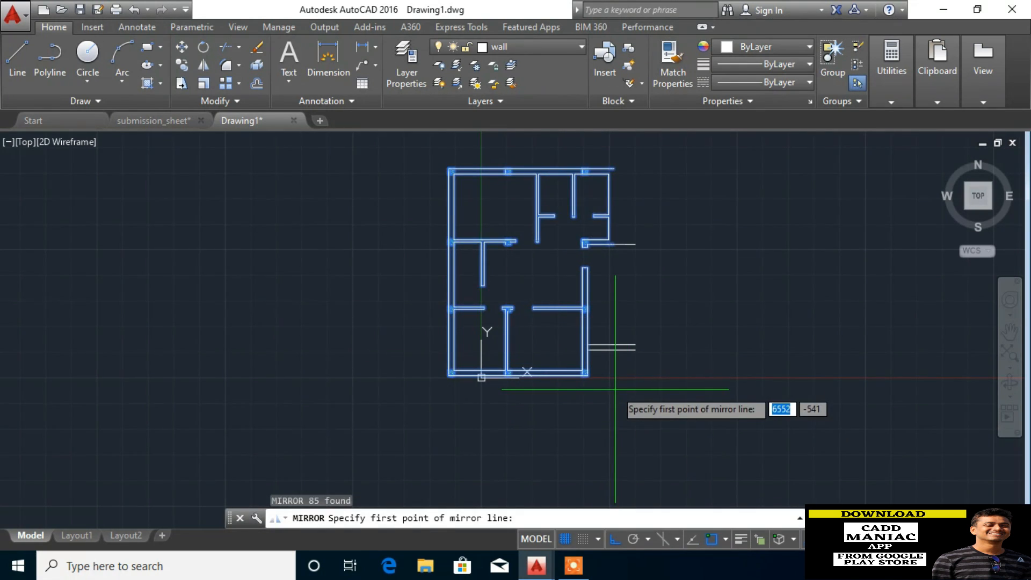
scroll(615, 389, up, 4)
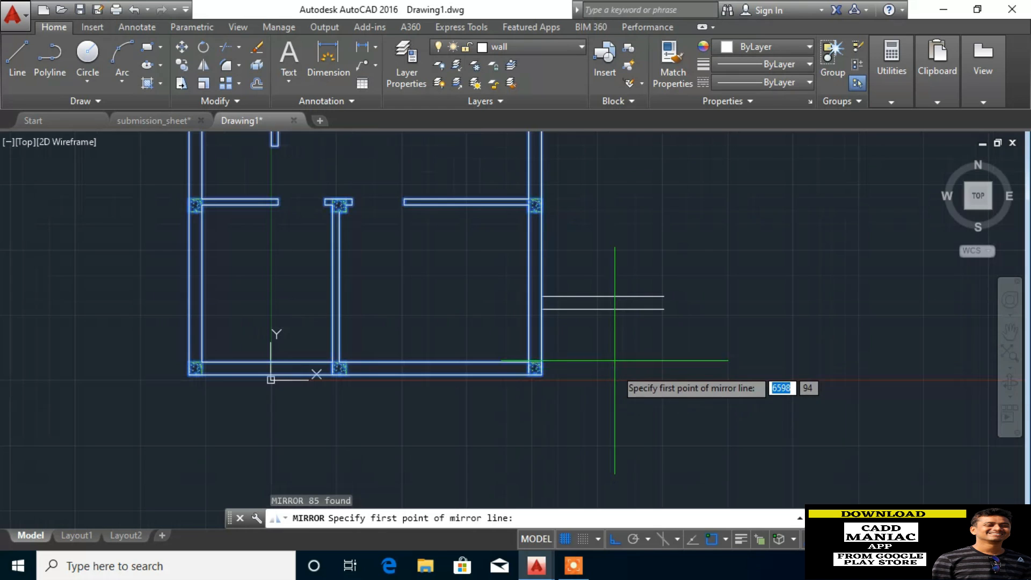
click(602, 309)
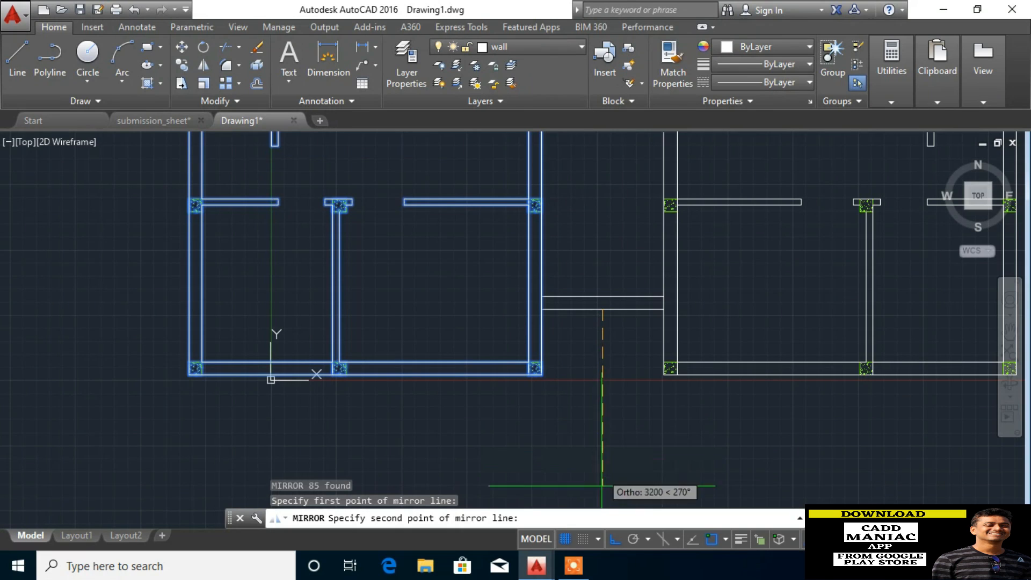
click(607, 410)
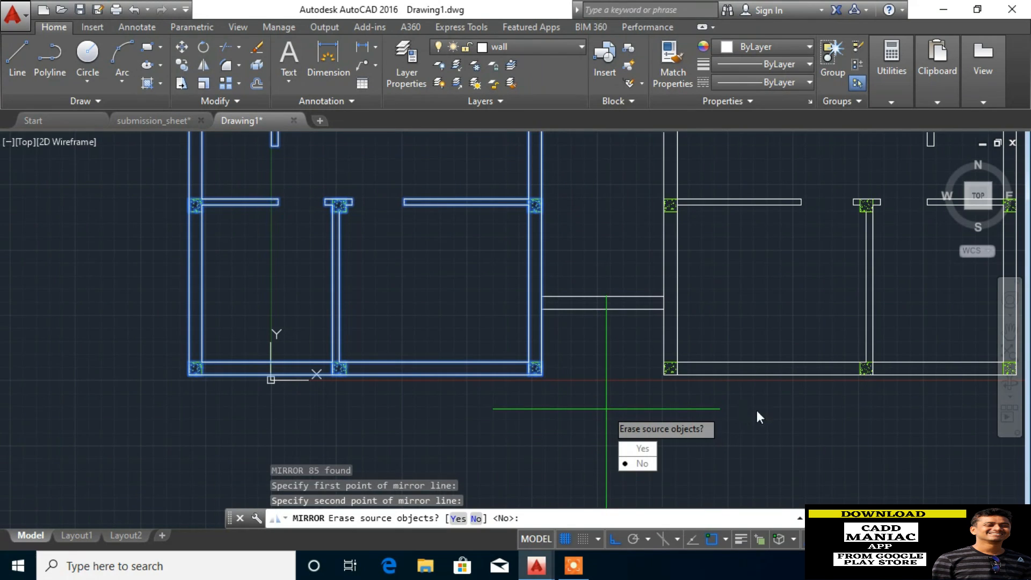
key(Return)
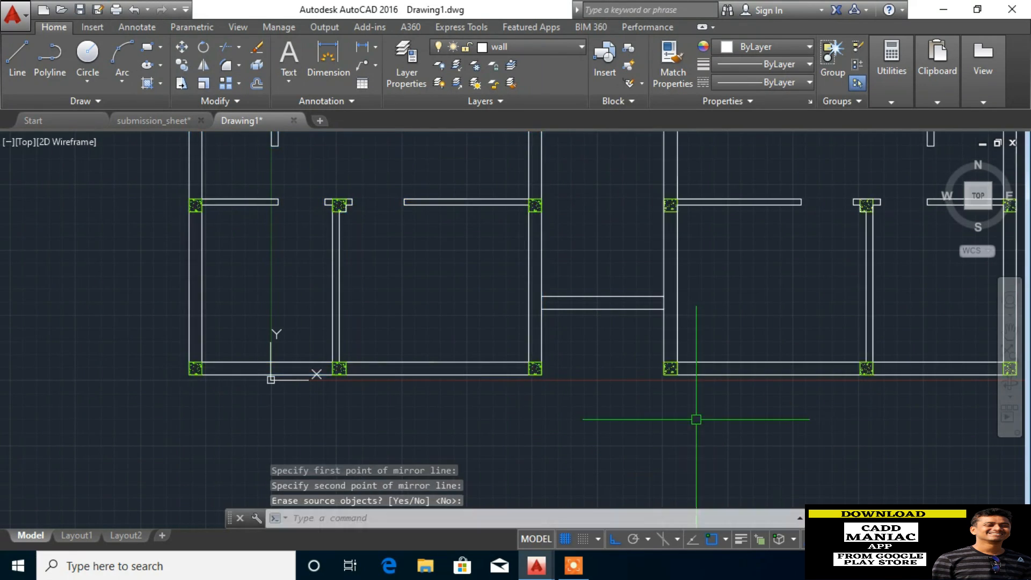
scroll(584, 419, down, 4)
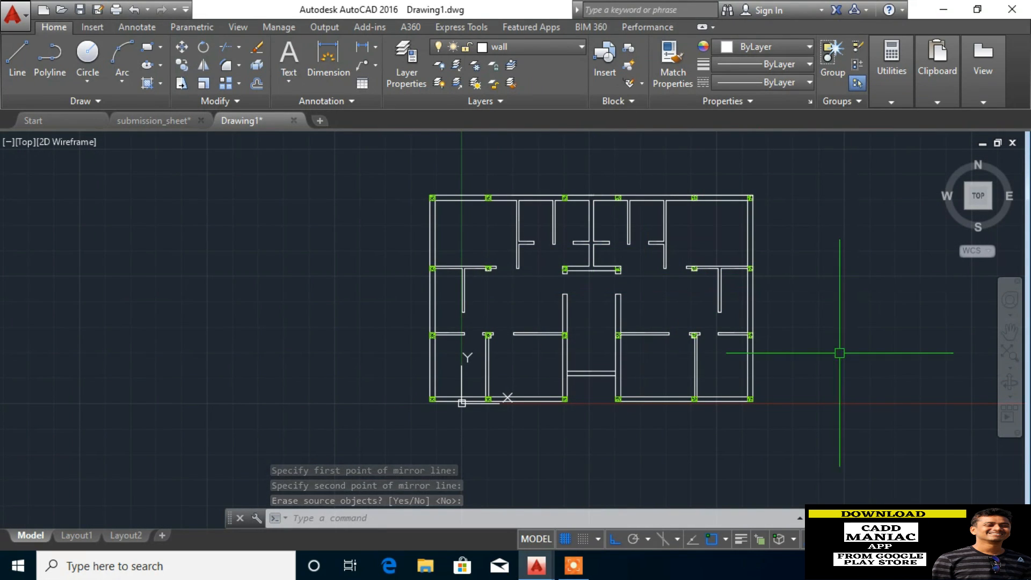
scroll(701, 340, up, 4)
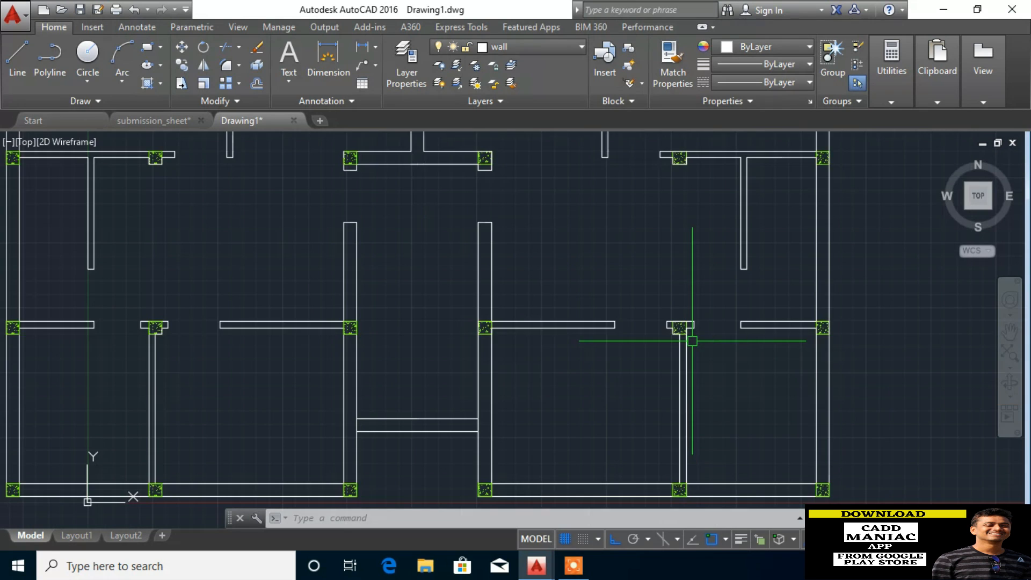
scroll(663, 352, down, 2)
scroll(675, 391, down, 2)
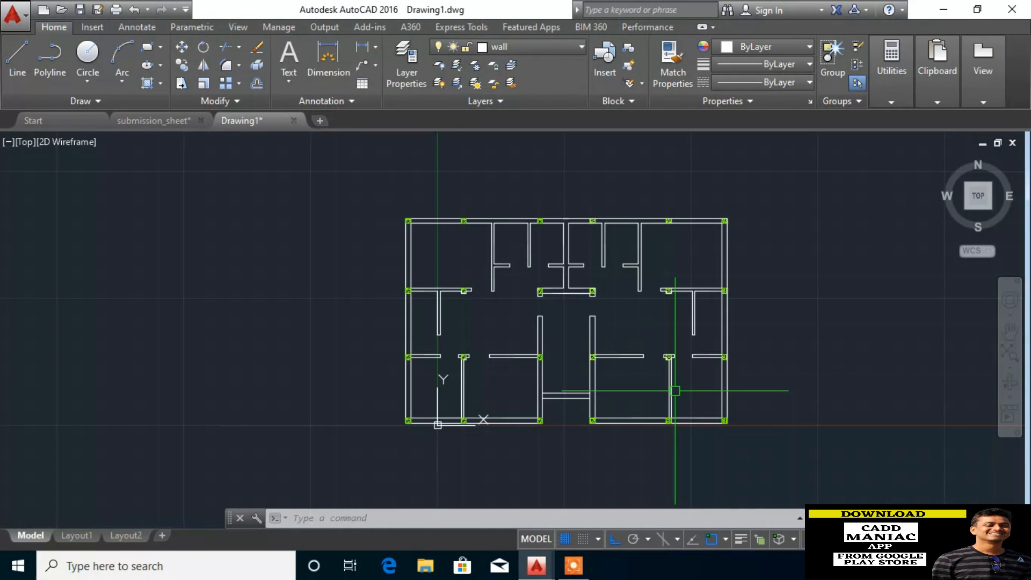
scroll(417, 301, up, 2)
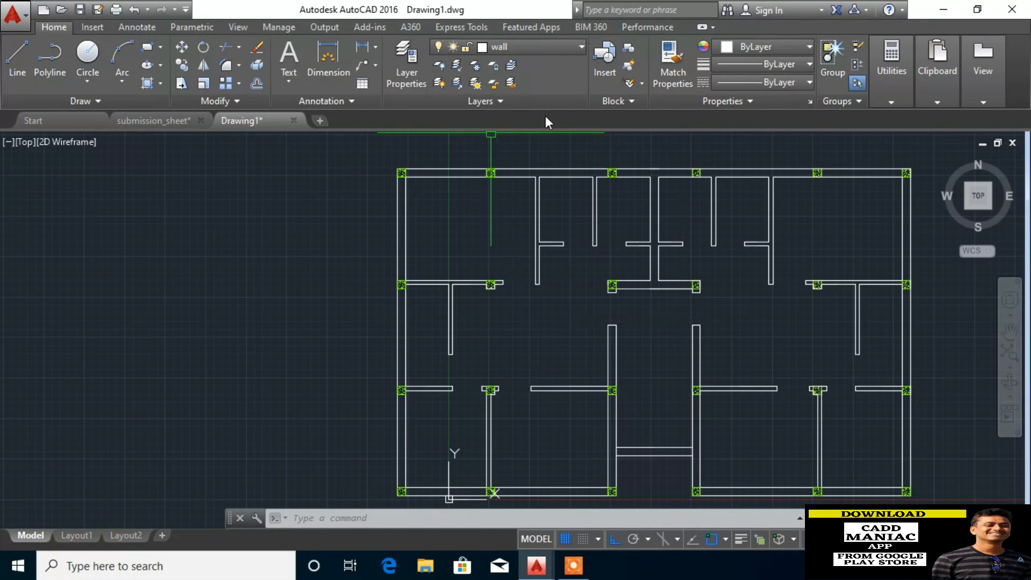
middle_drag(747, 339, 671, 317)
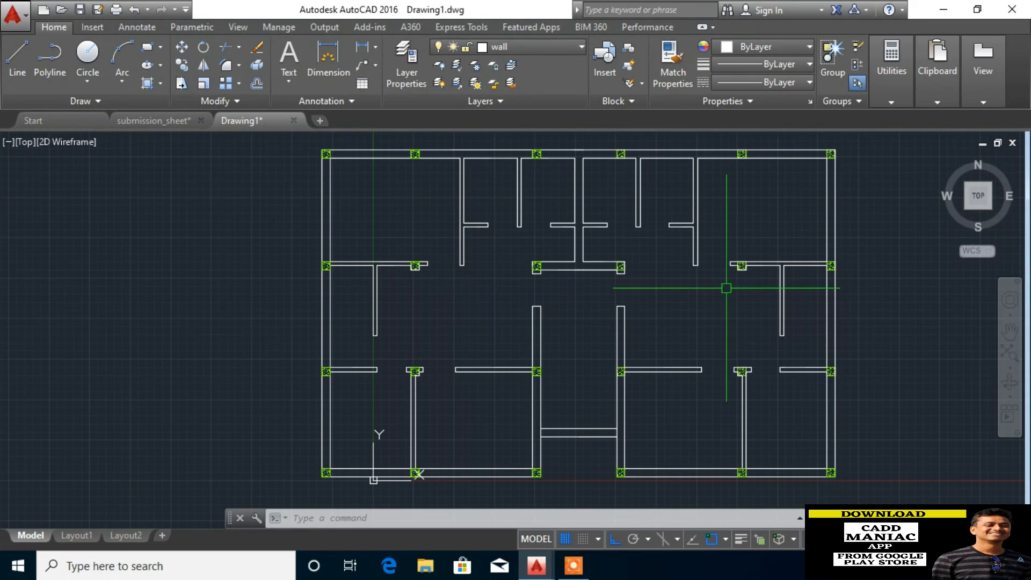